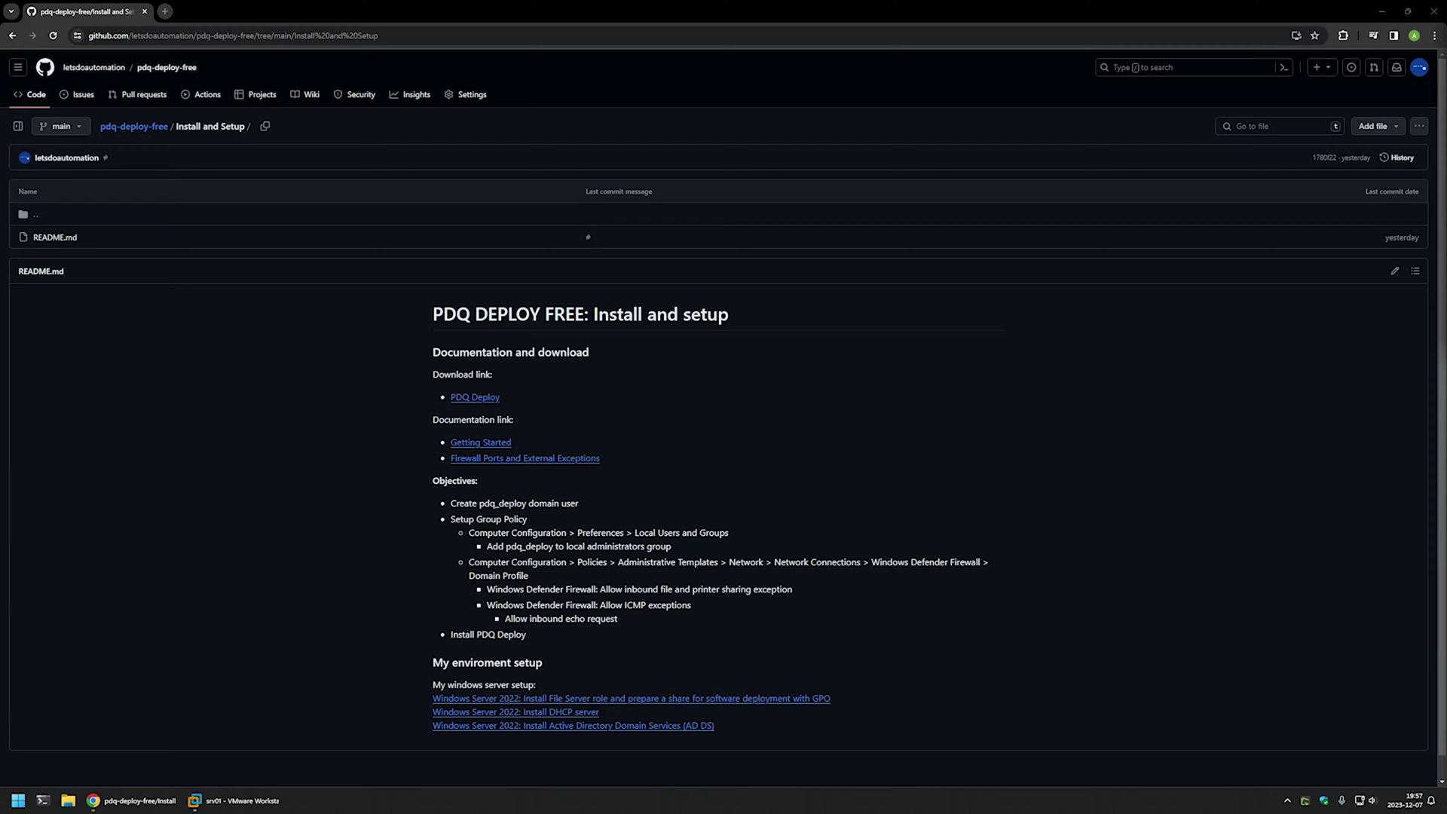
Highlight the README objectives for the pdq_deploy domain user and local Administrators membership.
left_click_drag(544, 664, 450, 511)
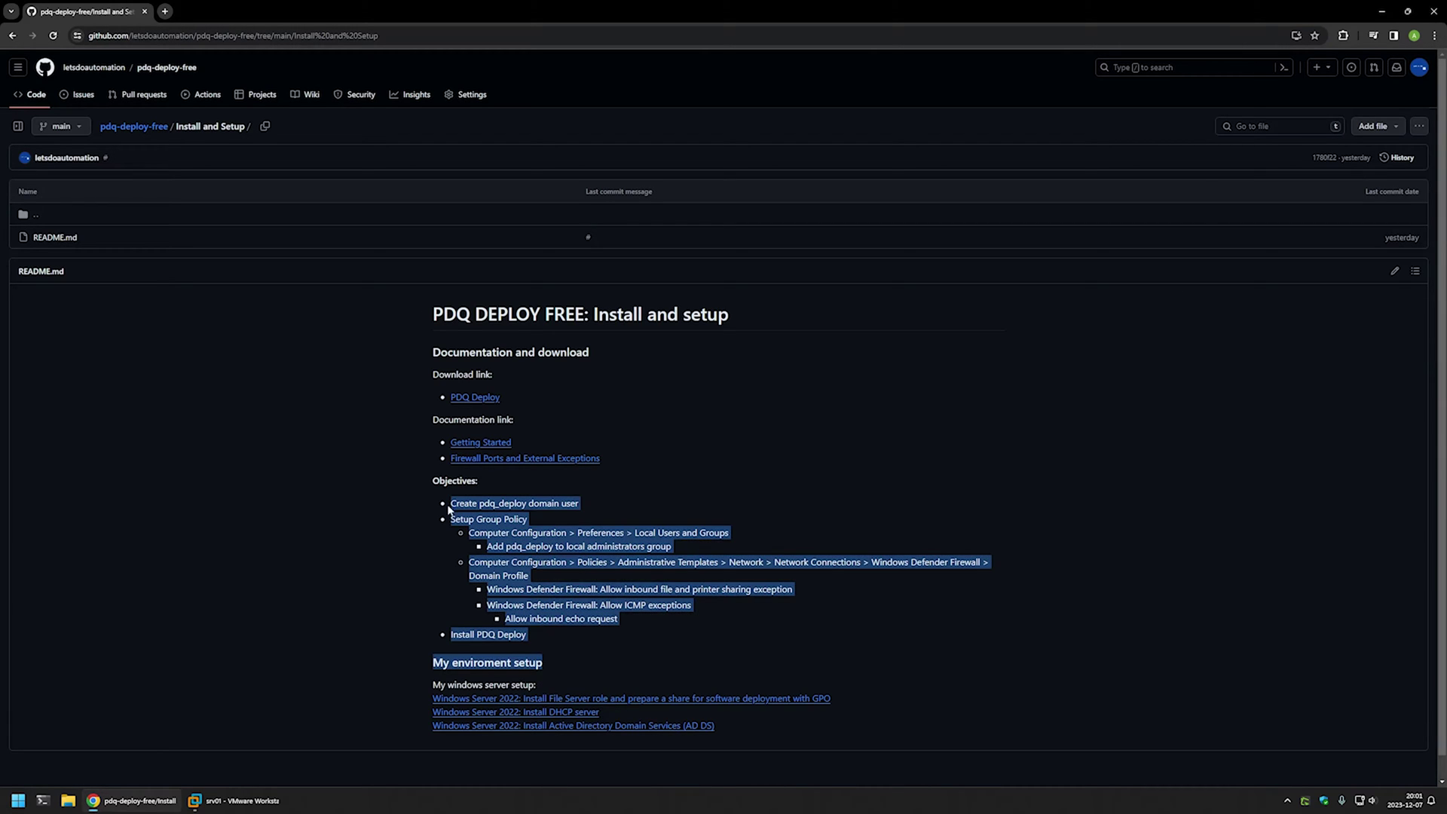
left_click_drag(579, 504, 478, 504)
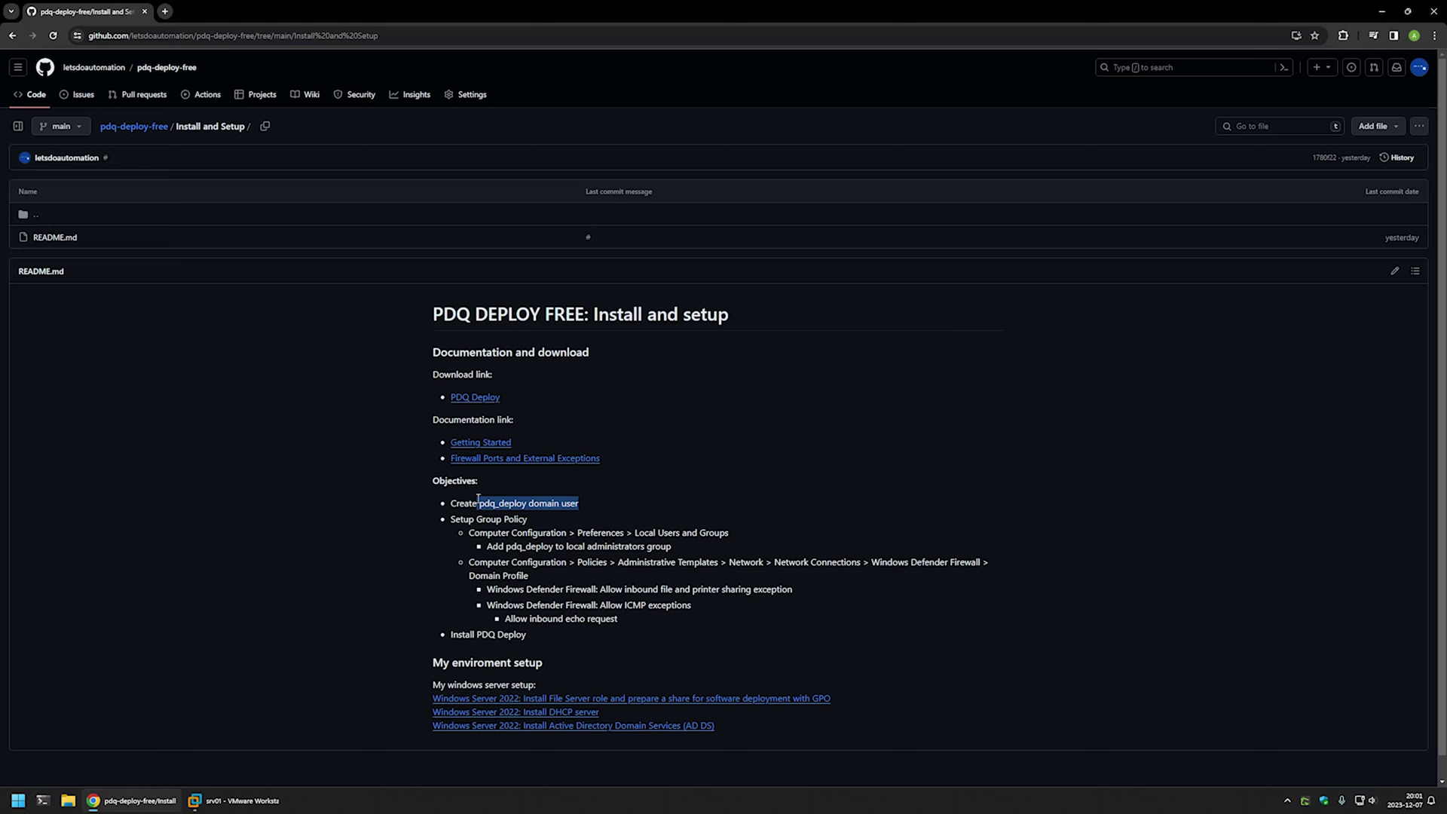
left_click(583, 506)
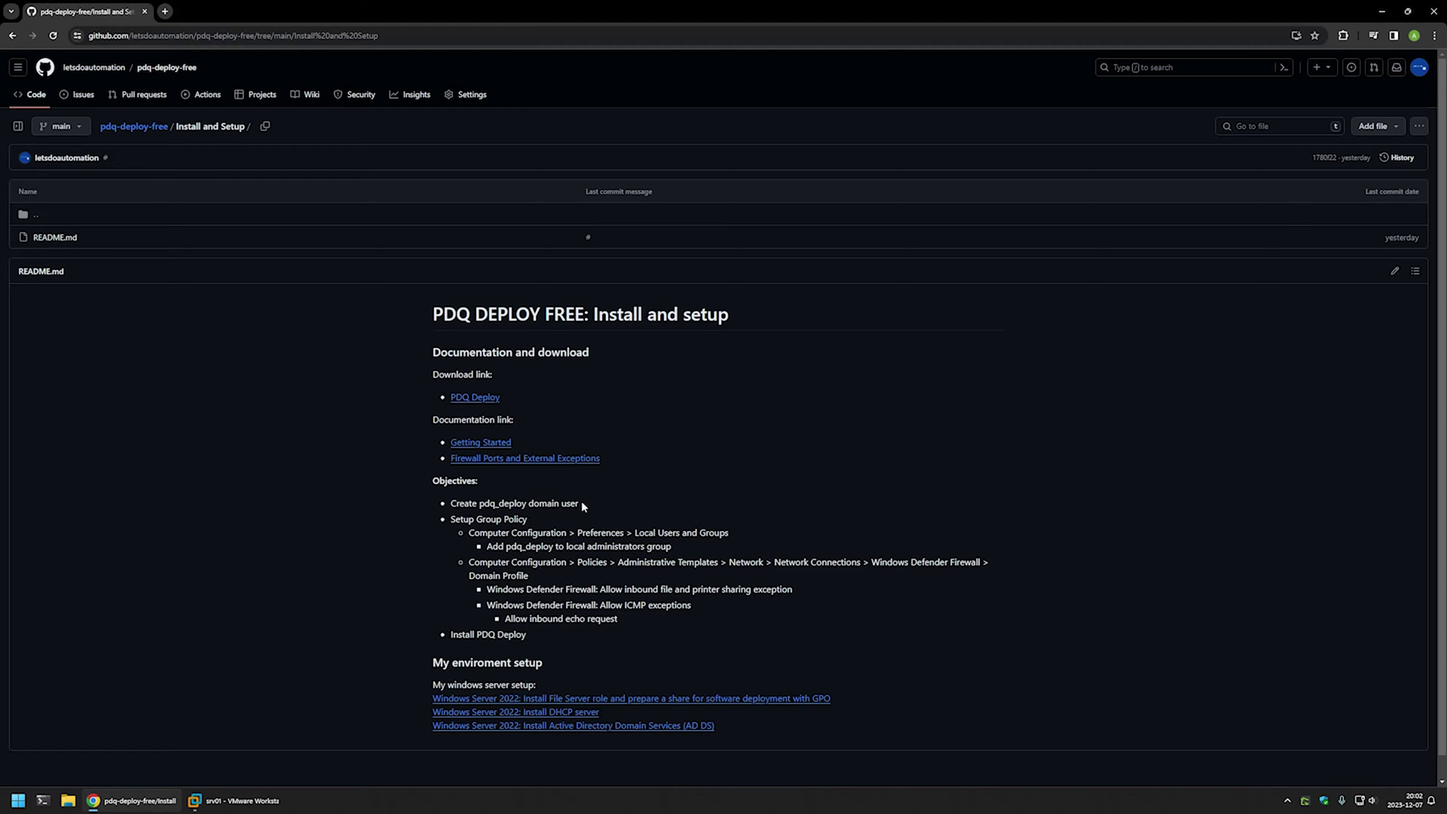
left_click_drag(552, 546, 505, 547)
left_click_drag(671, 547, 565, 547)
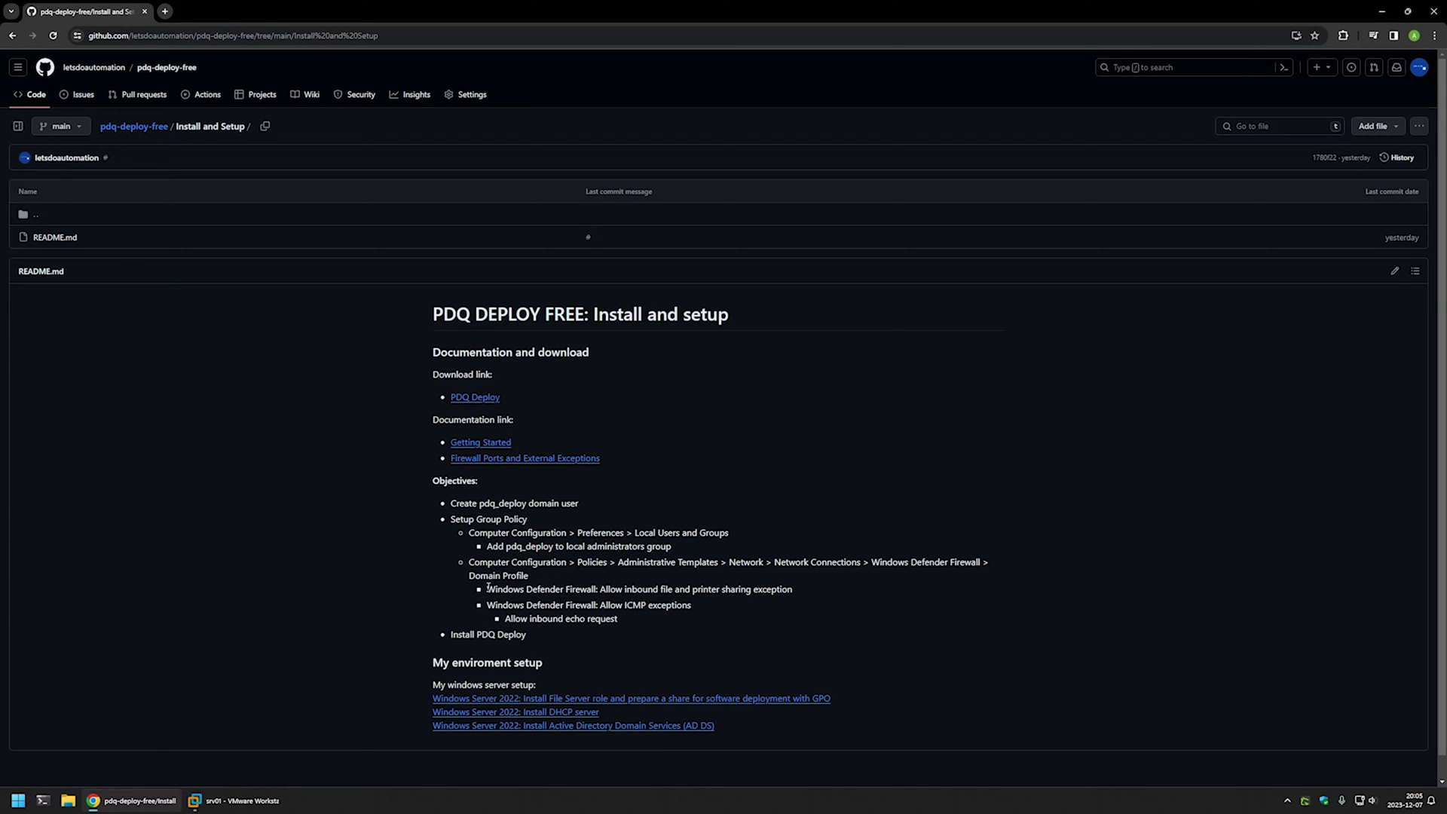
Highlight the file-sharing firewall, ICMP echo and Install PDQ Deploy objectives, then switch to the srv01 VM.
left_click_drag(487, 590, 764, 590)
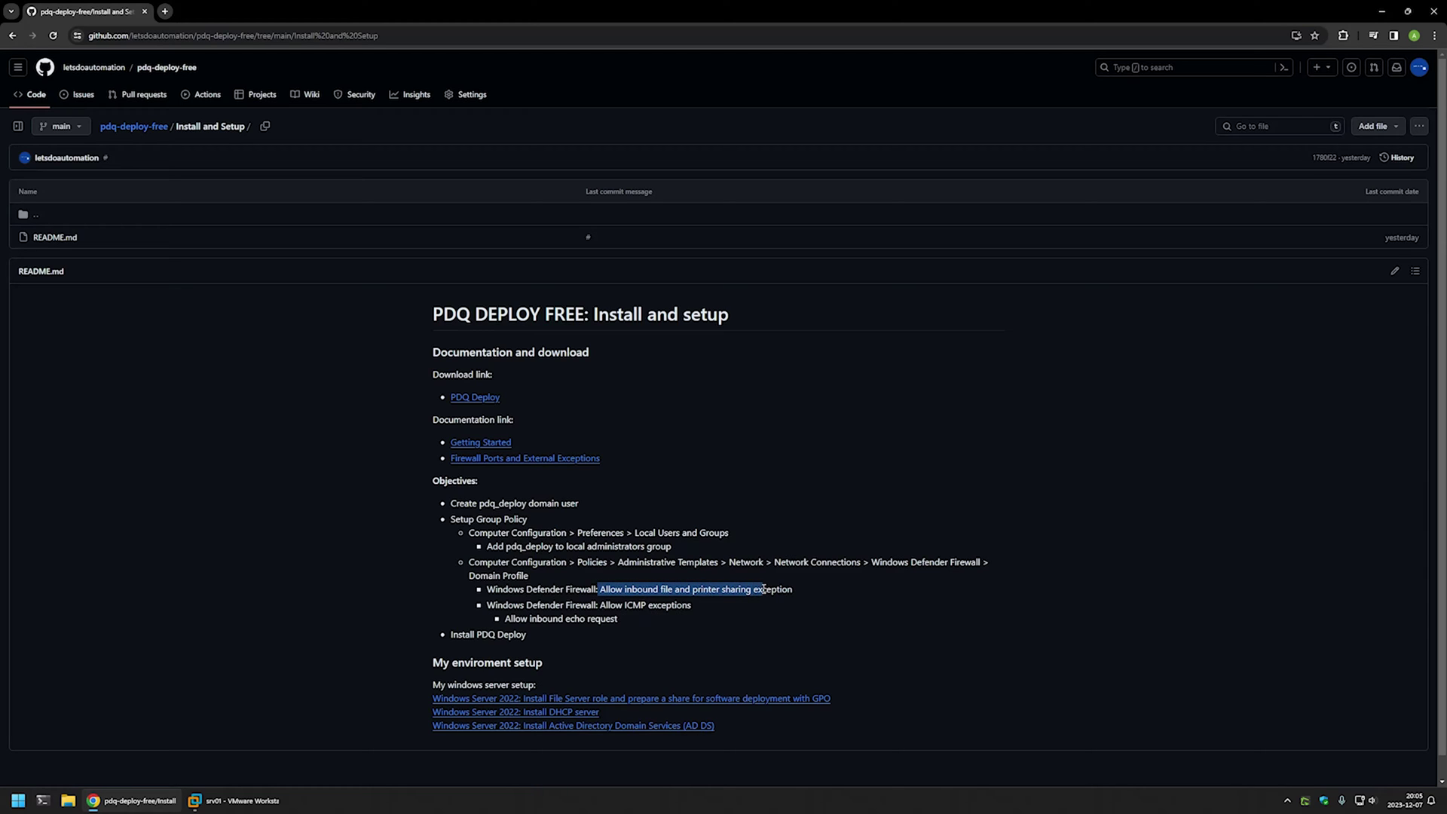
left_click(603, 608)
left_click_drag(603, 608, 654, 620)
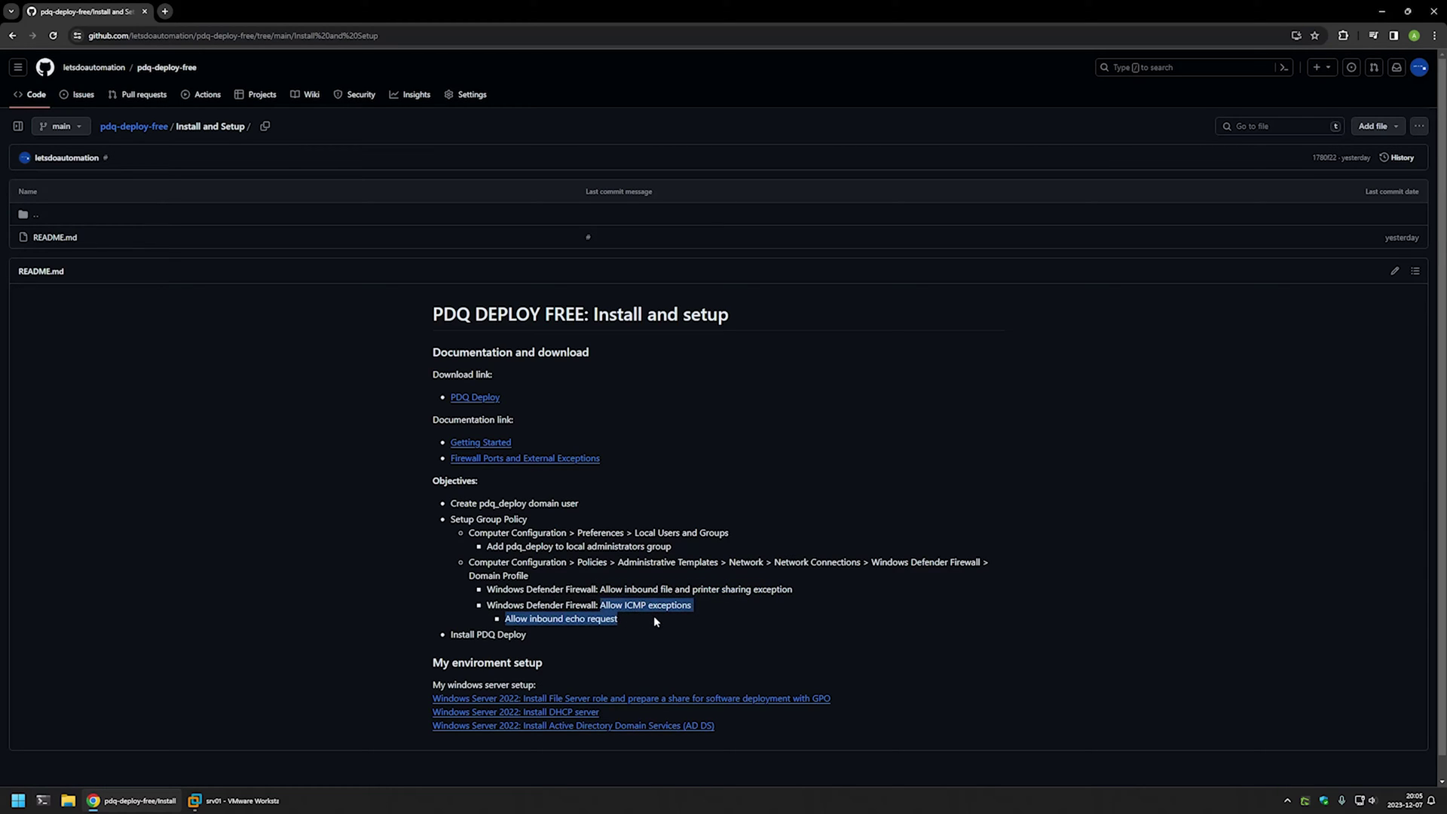
left_click(619, 624)
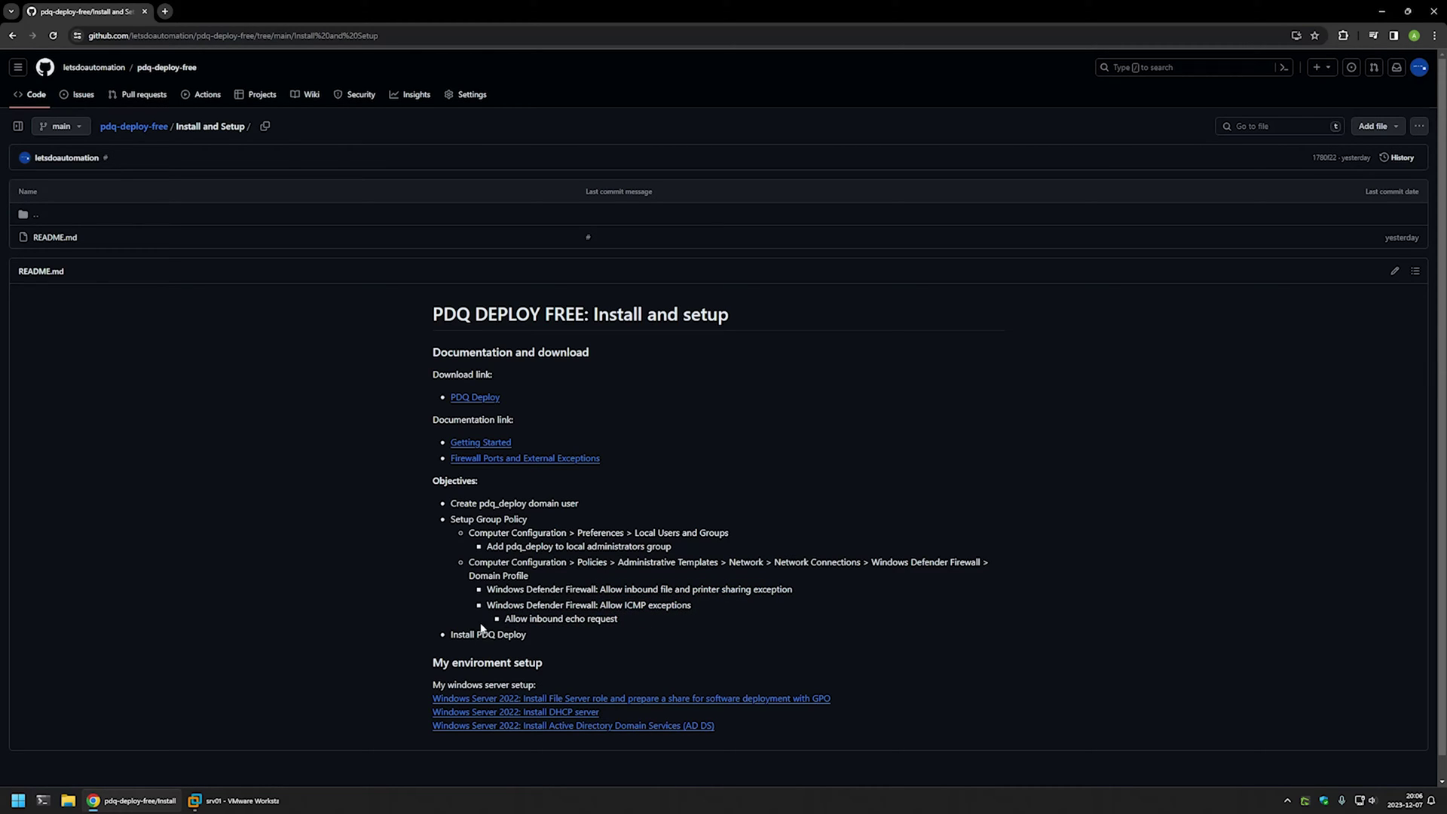
left_click_drag(451, 637, 523, 635)
left_click(533, 637)
left_click(249, 799)
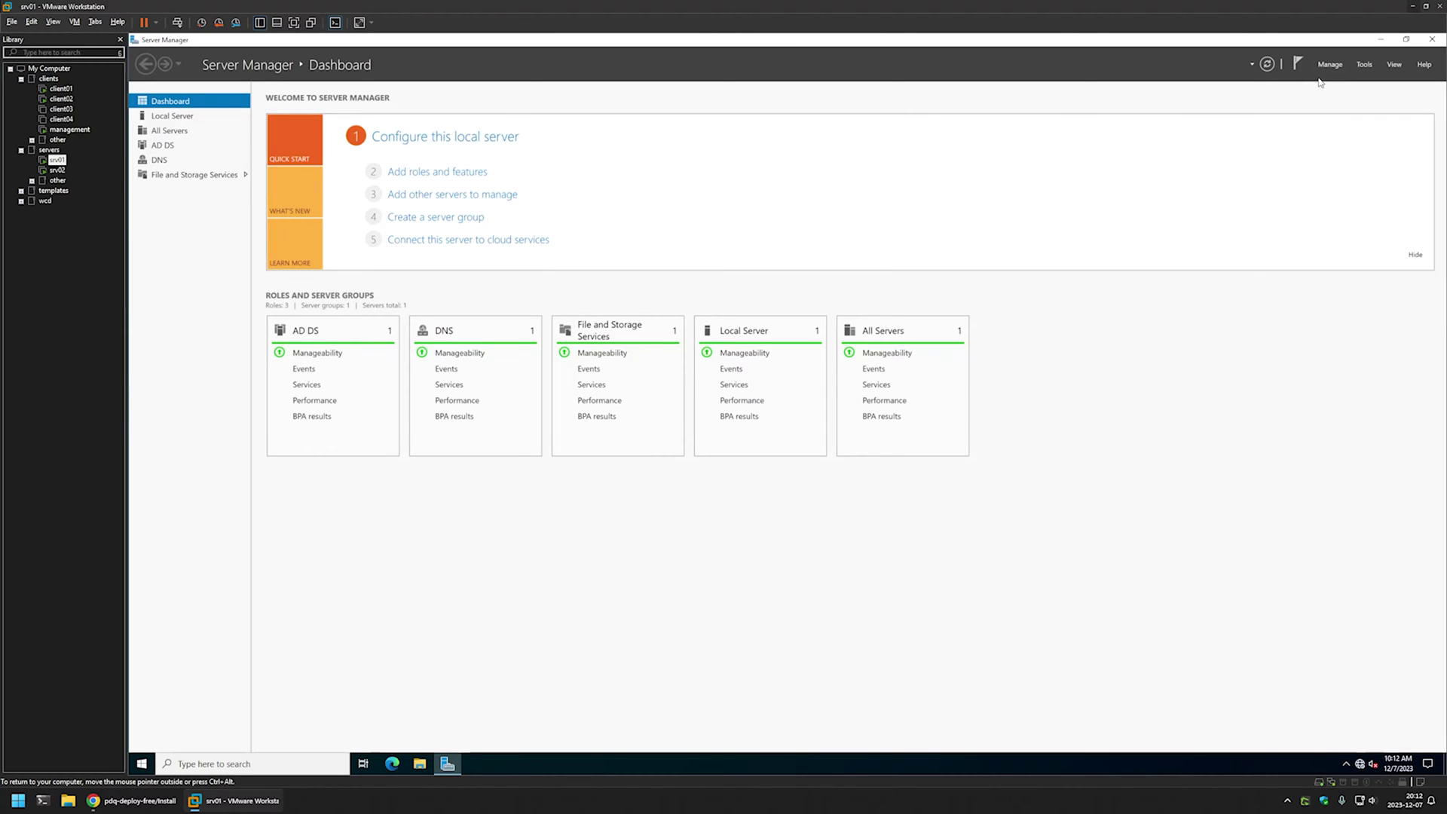
Launch Active Directory Users and Computers and bring up the context menu in letsdoautomation.com's domain users OU.
left_click(1364, 64)
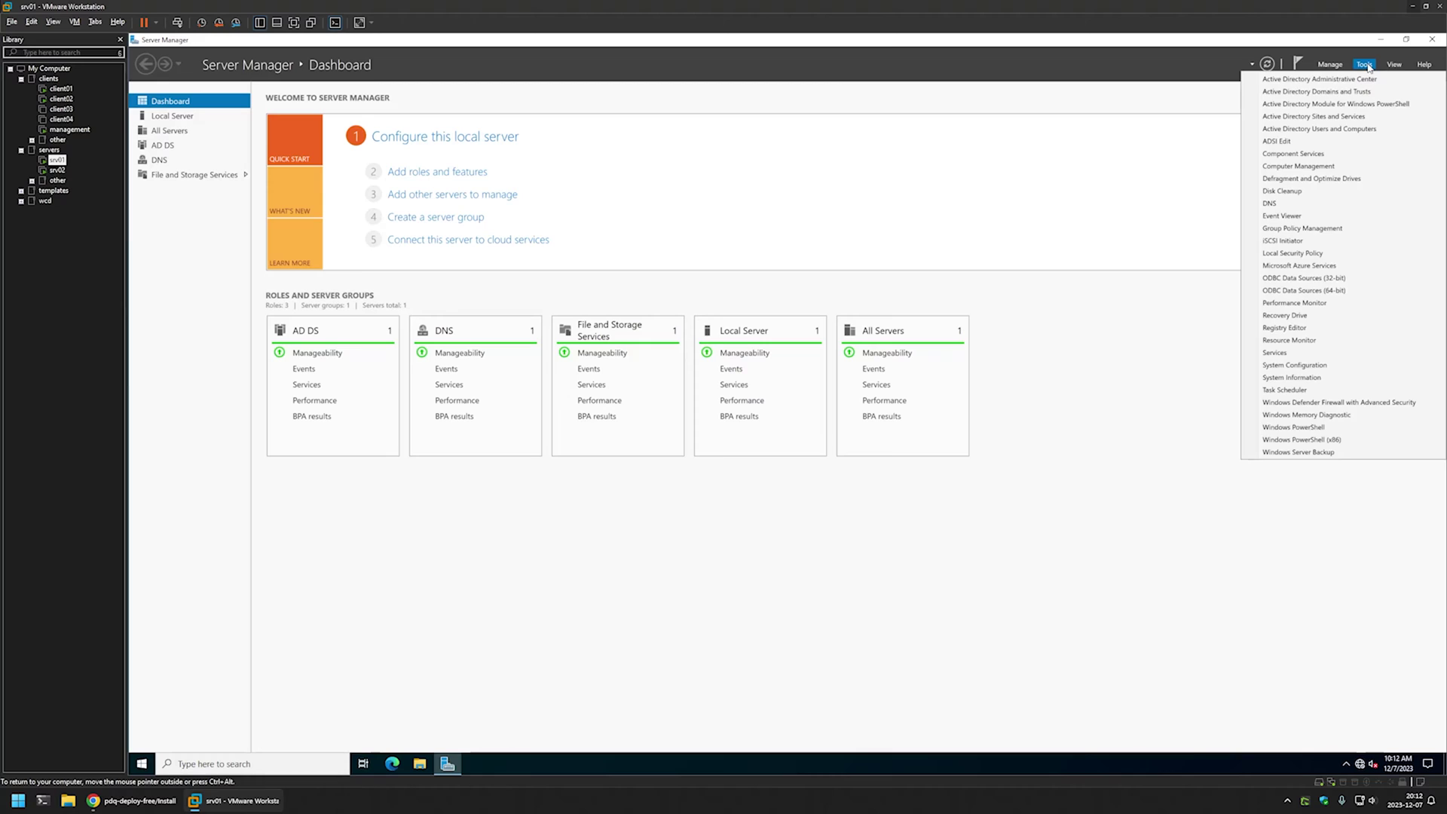
left_click(1348, 129)
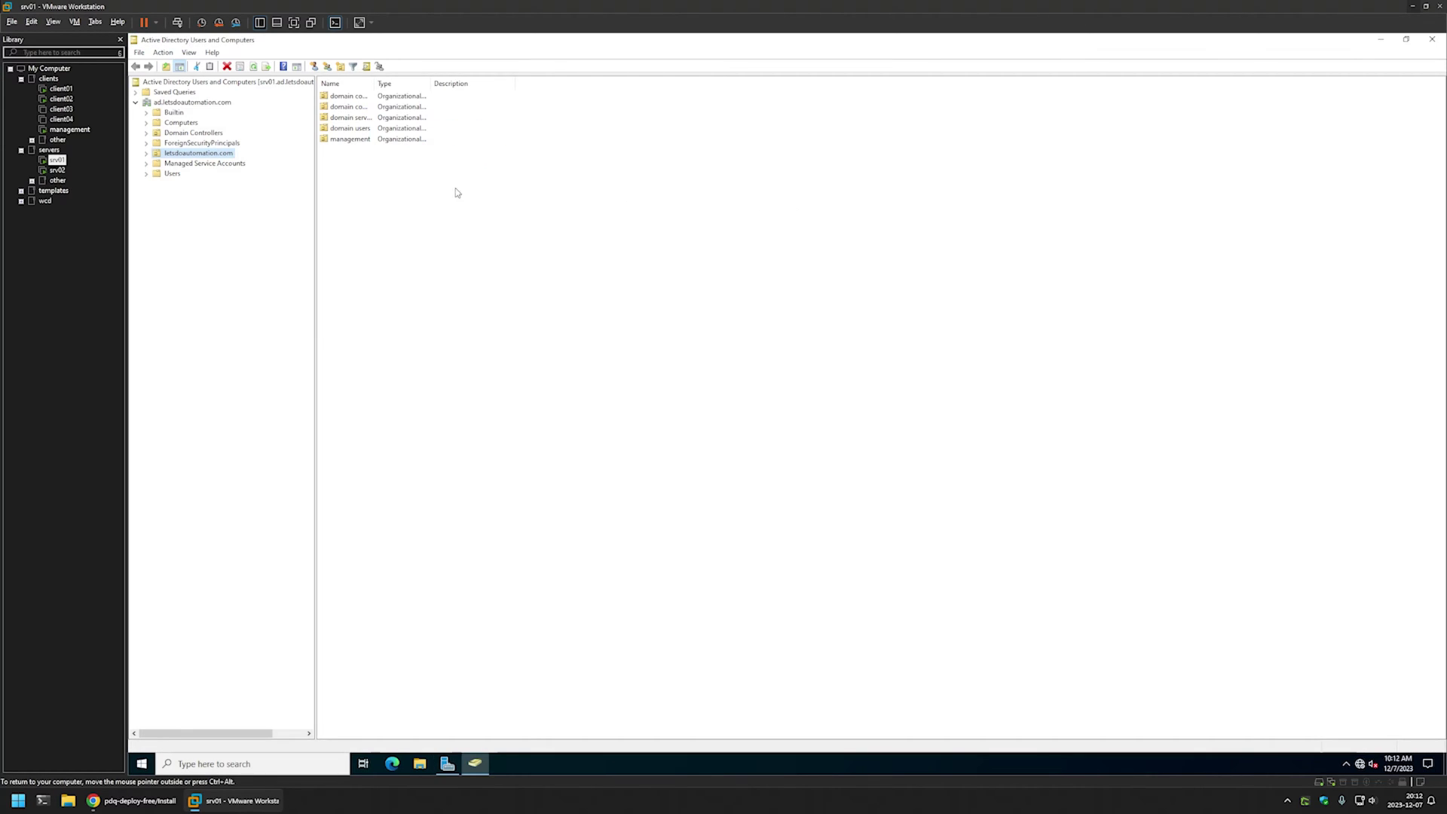
left_click(147, 154)
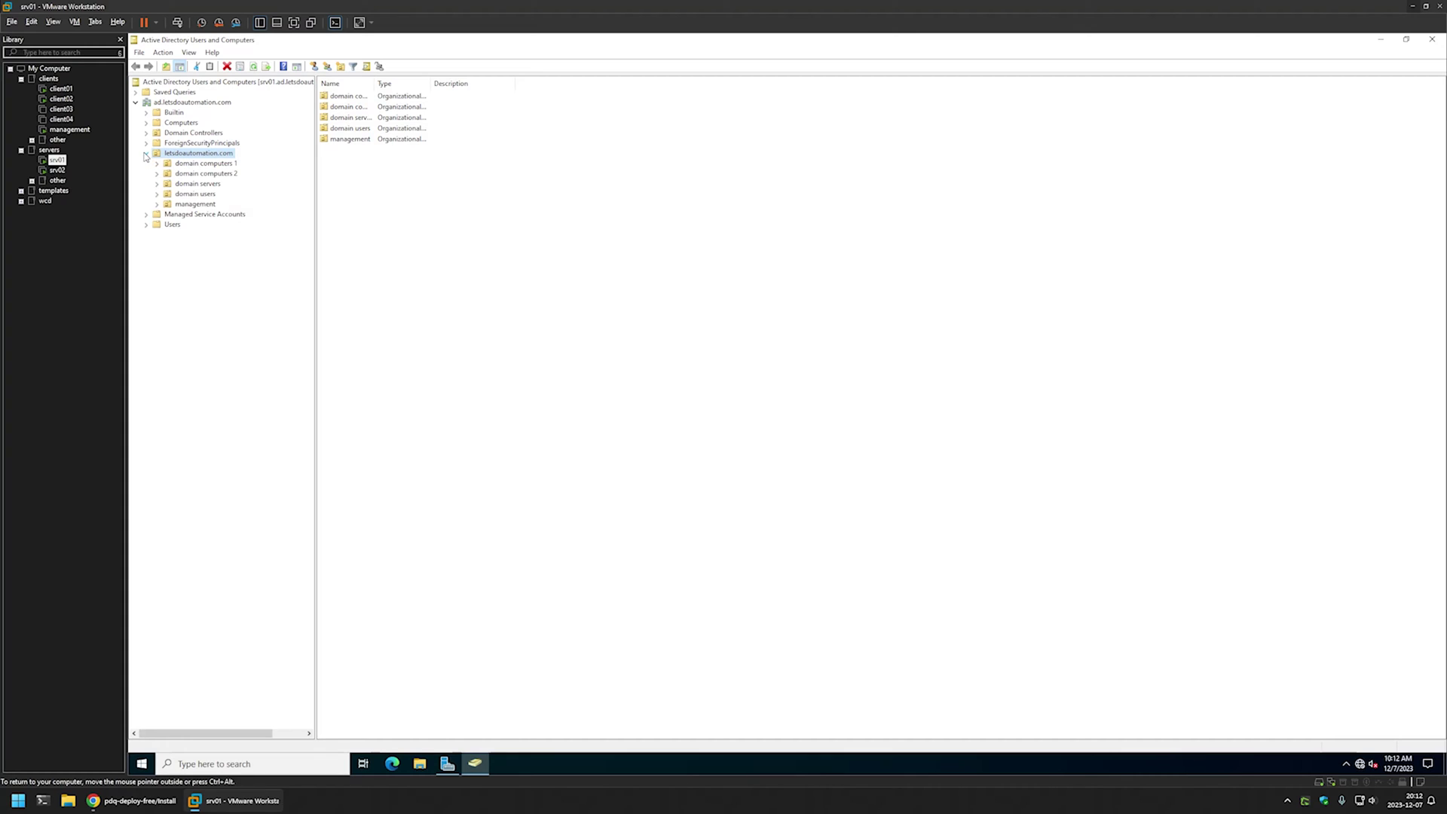
left_click(184, 195)
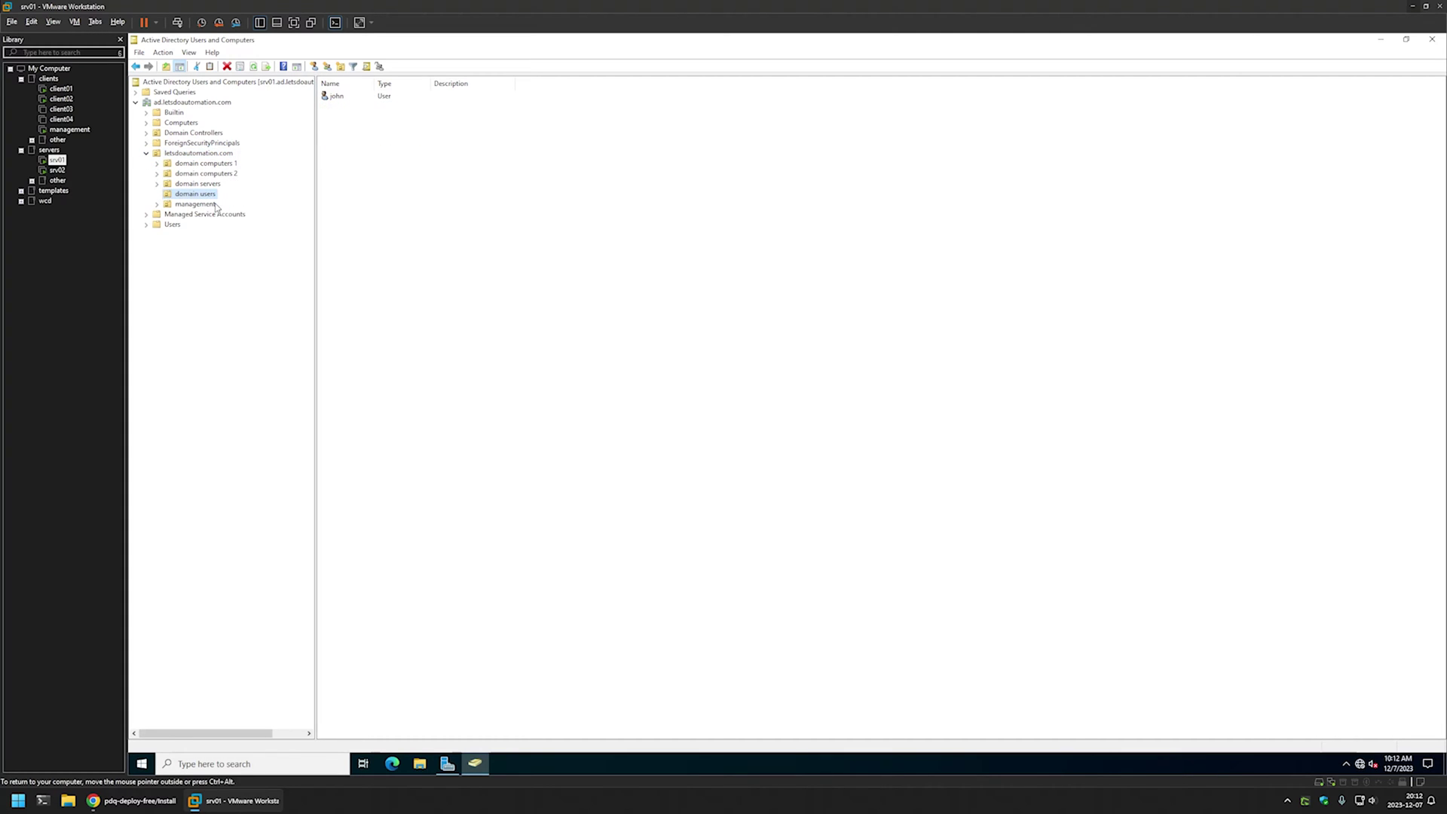
right_click(359, 153)
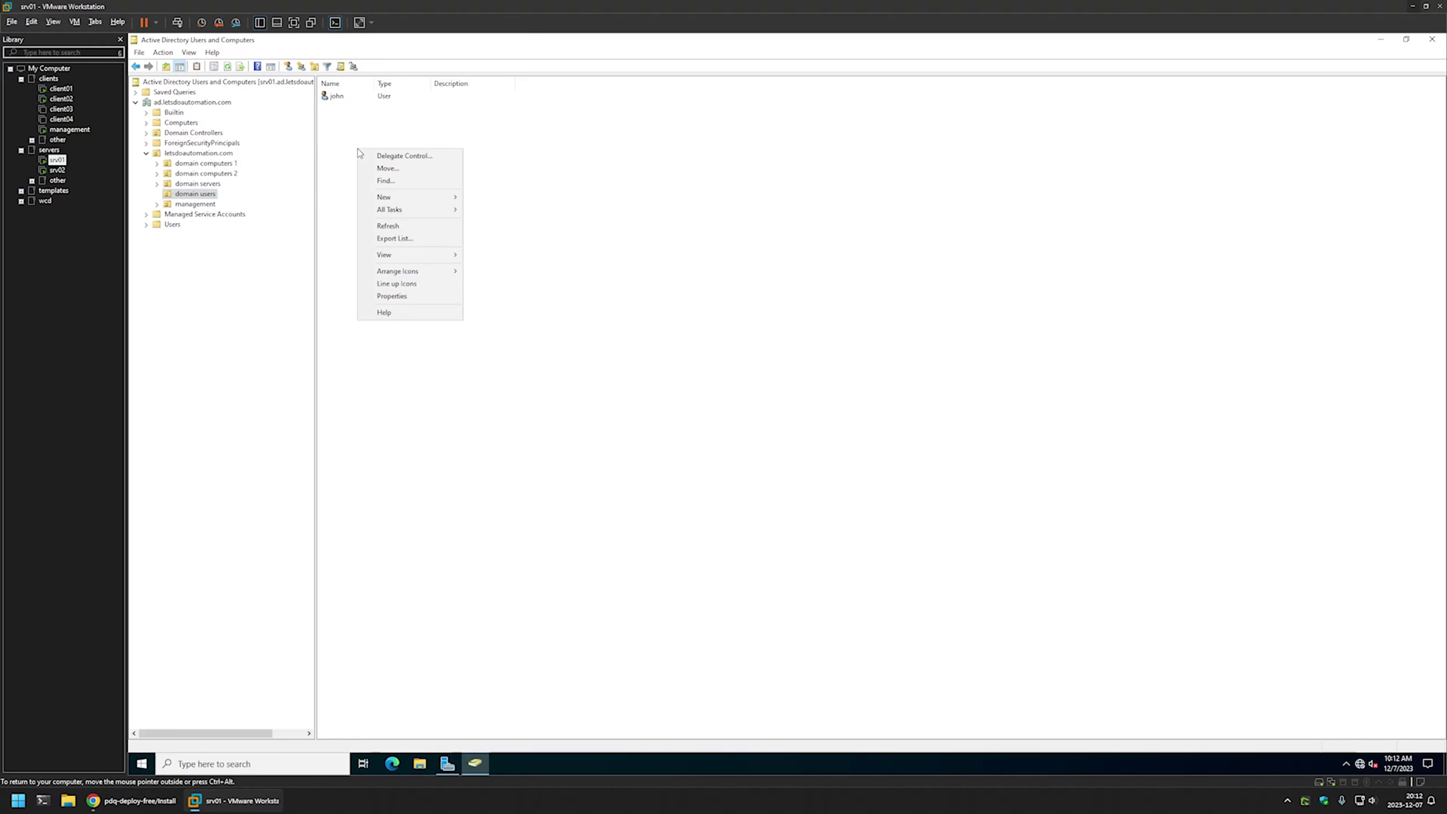
Start a new user with pdq_deploy as both first name and logon name.
mouse_move(401, 199)
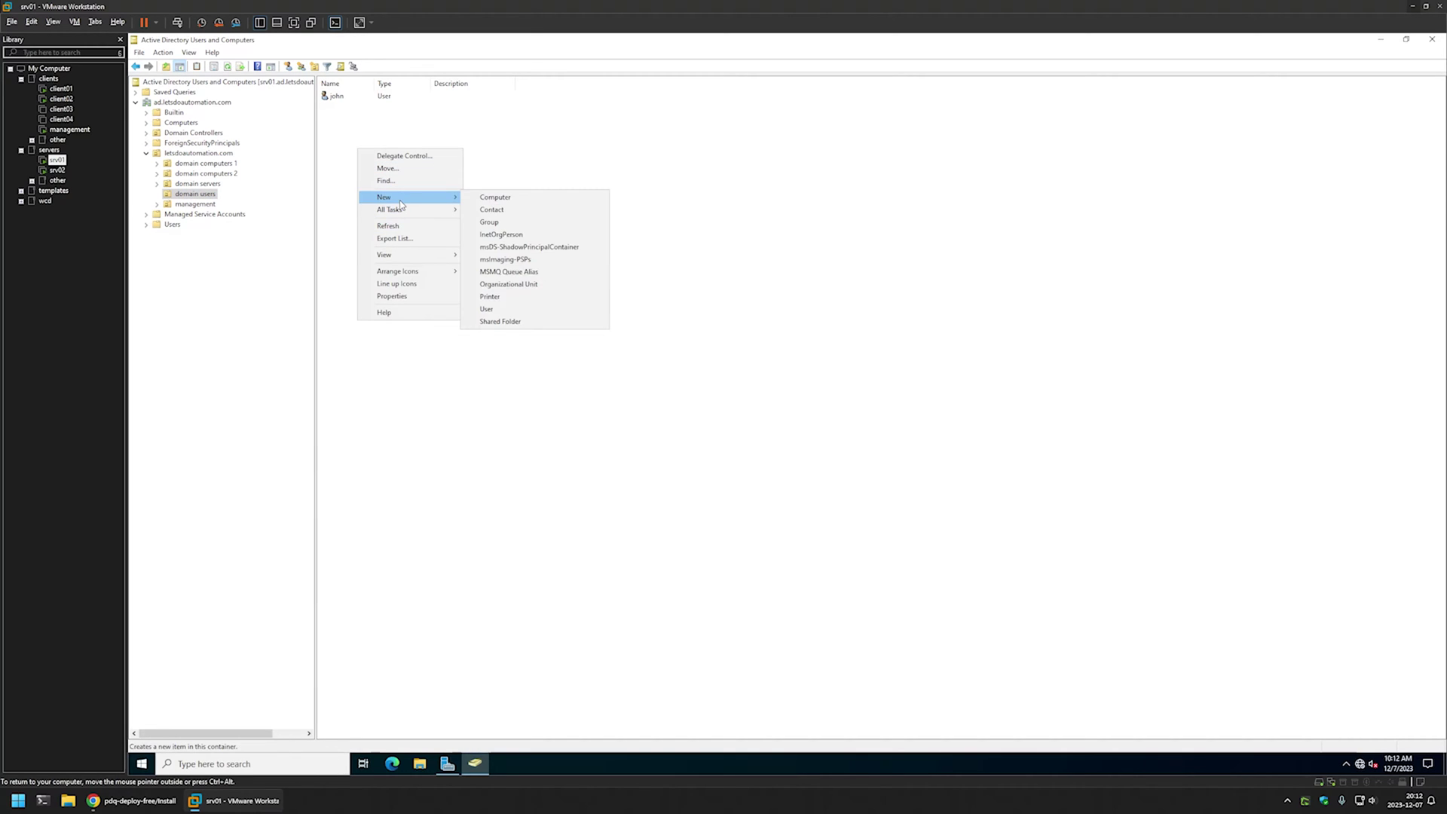
left_click(487, 309)
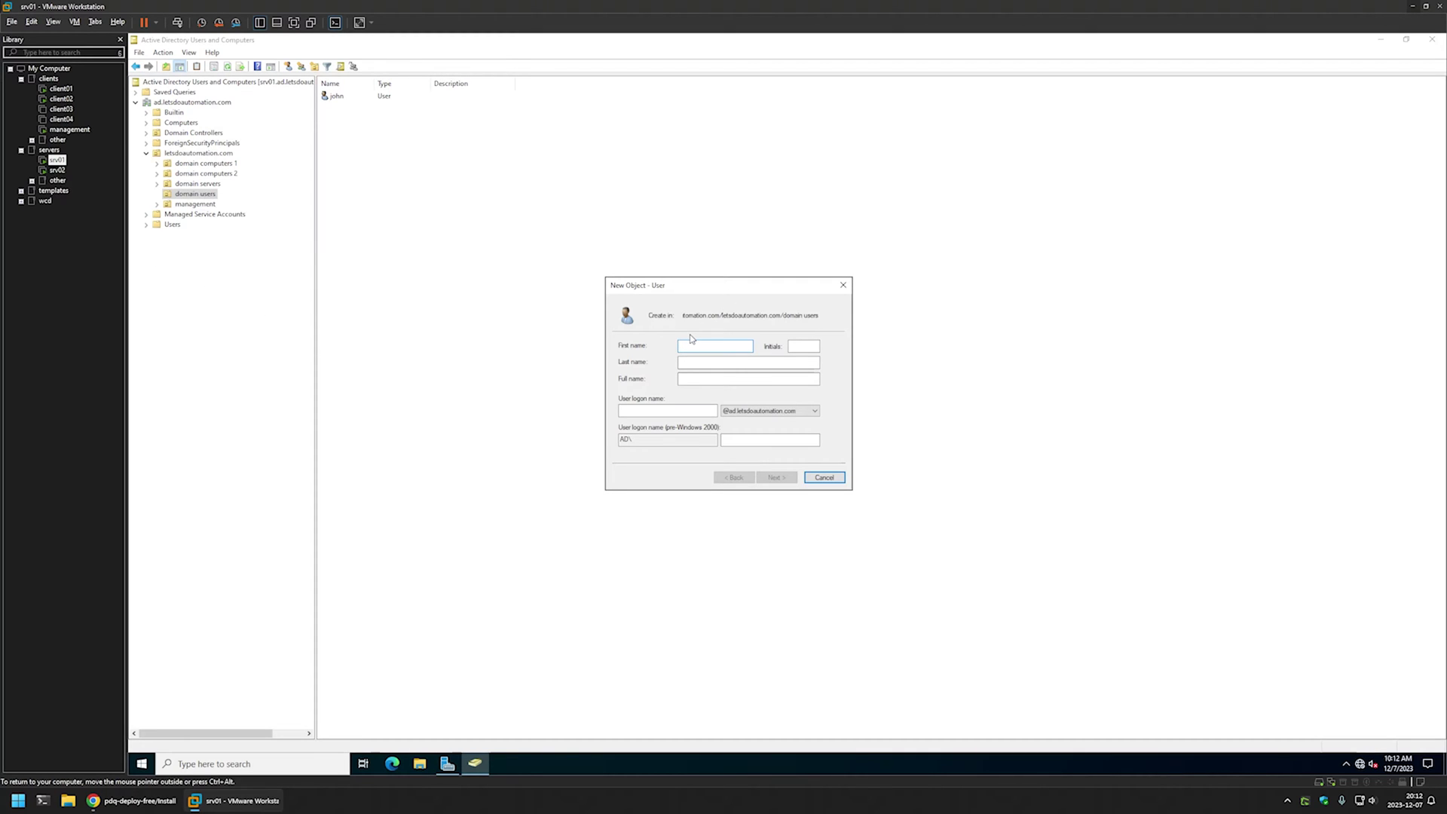
type("pdq_deploy")
key("ctrl+a")
left_click(651, 410)
type("pdq_deploy")
left_click(770, 479)
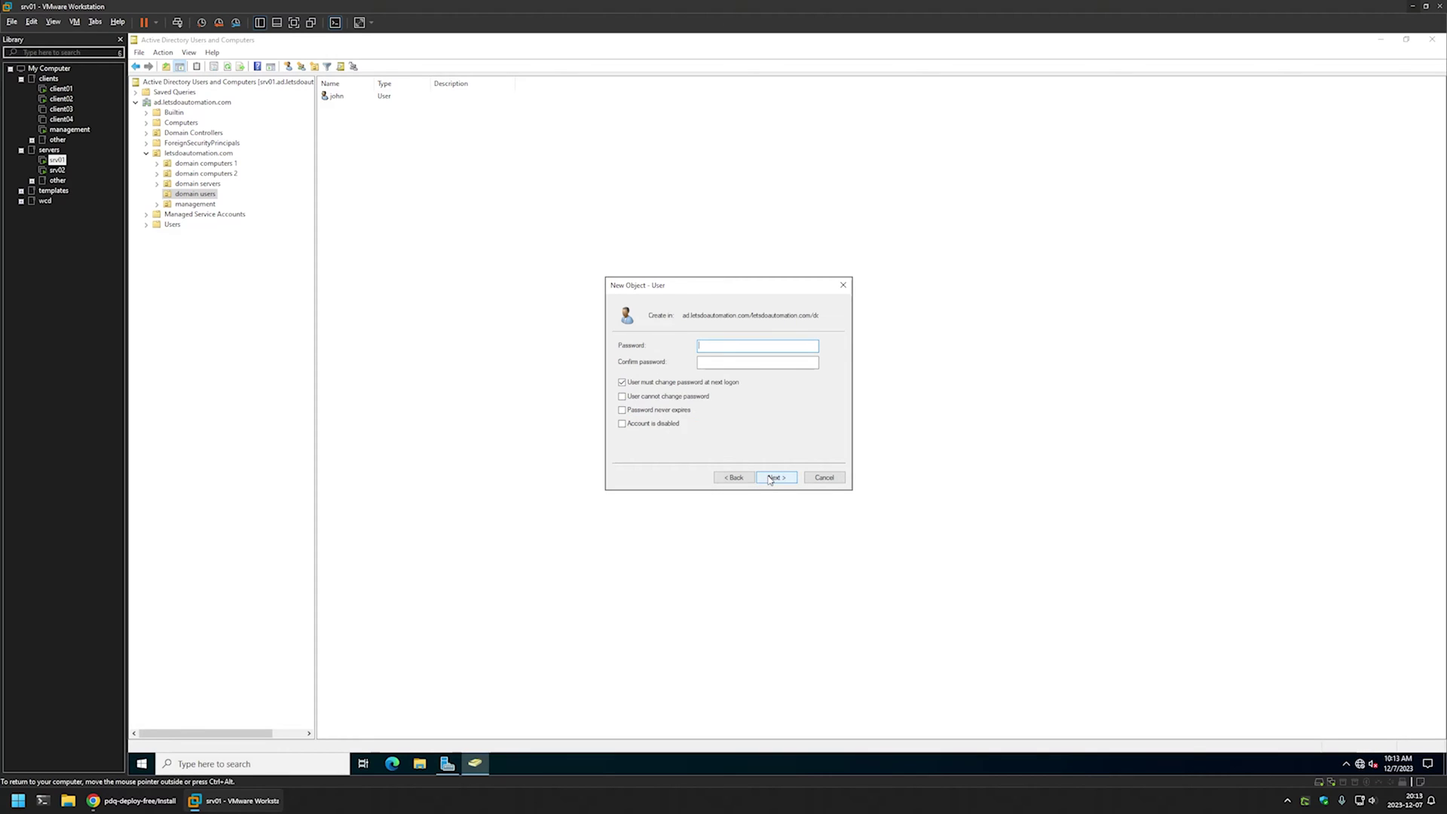
Set the account password with no forced change and never-expiring, then finish creating pdq_deploy.
left_click(636, 387)
left_click(715, 348)
key("Tab")
left_click(640, 413)
left_click(775, 478)
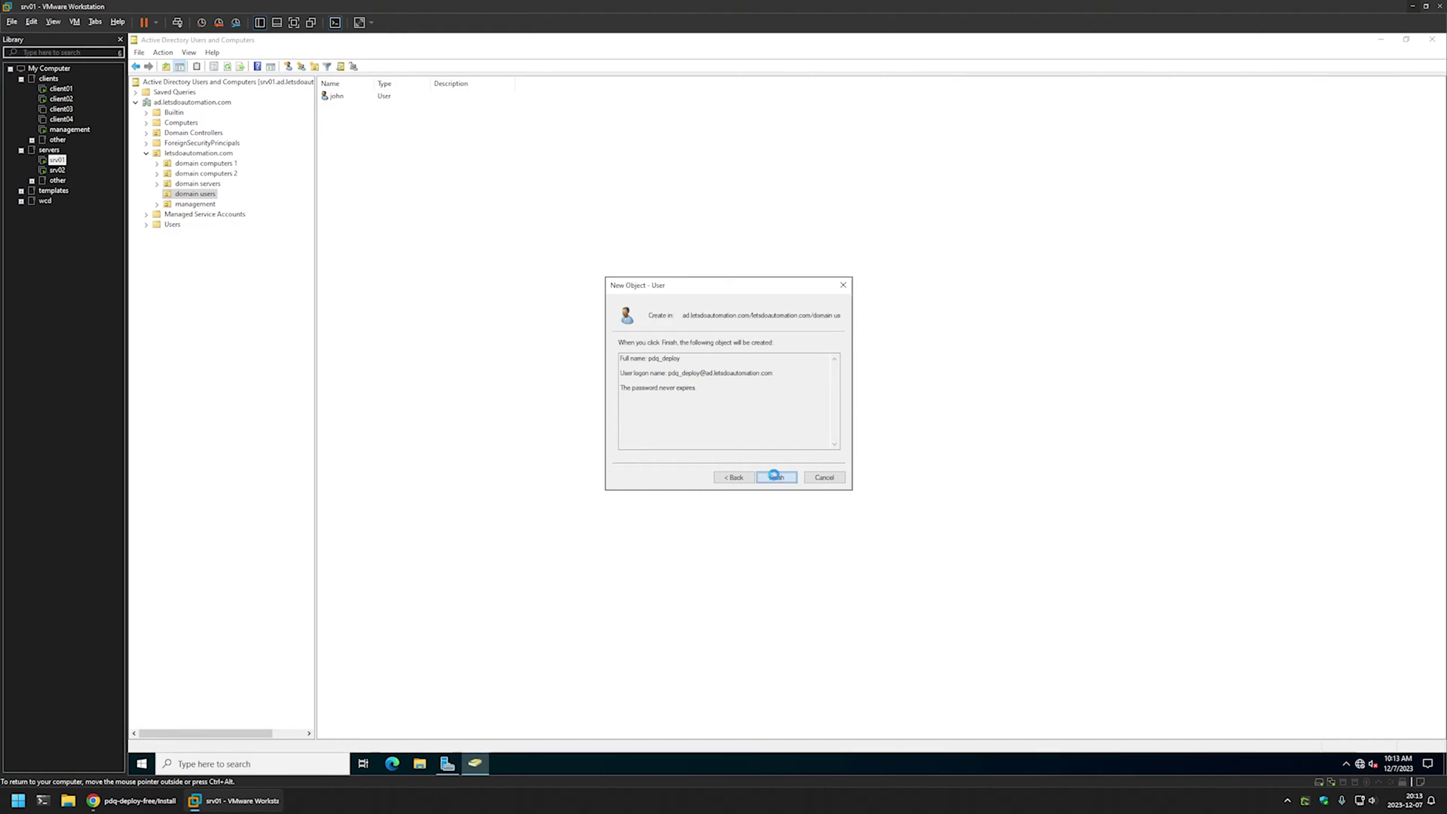
left_click(775, 478)
left_click(775, 480)
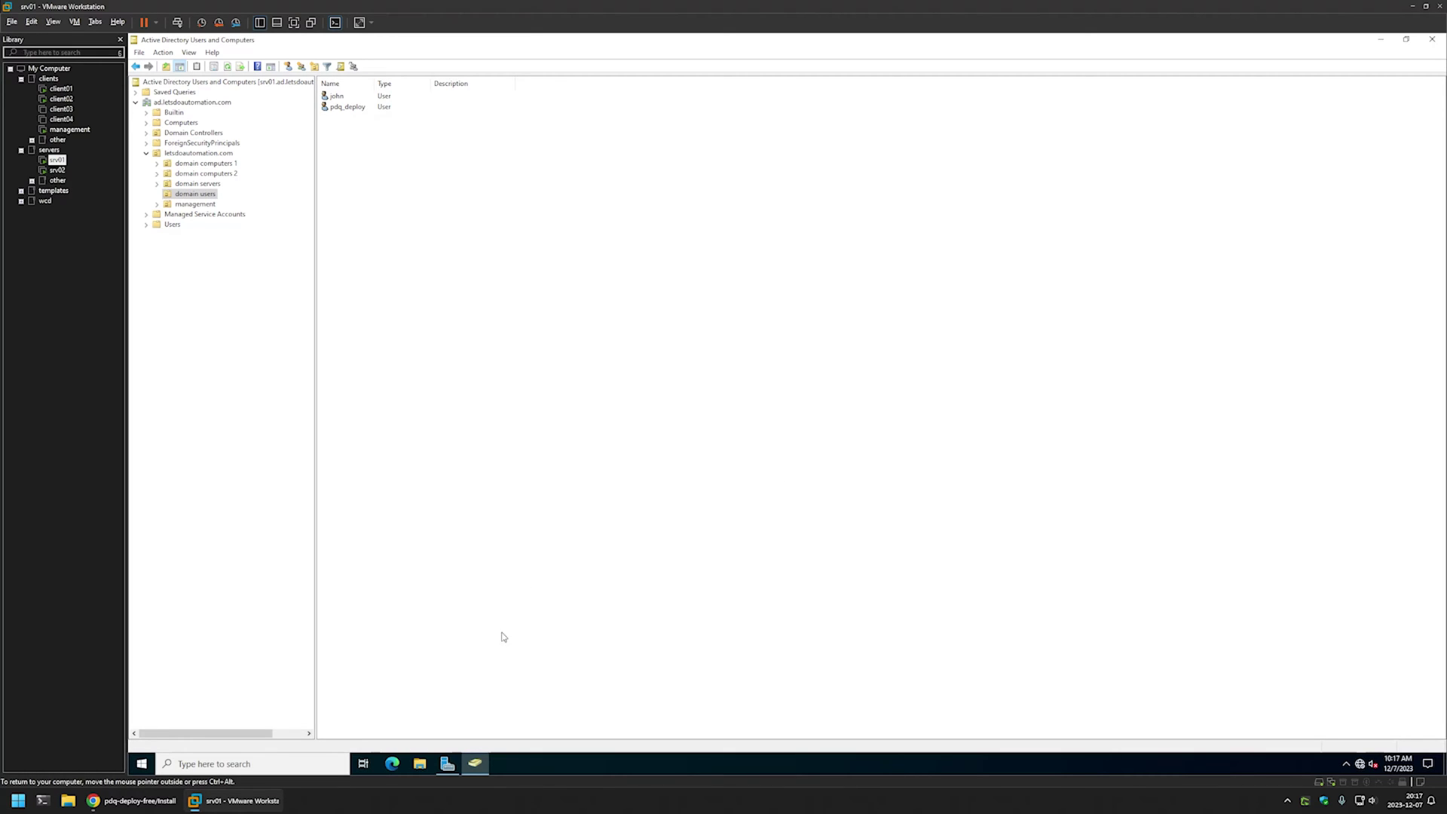
Launch Group Policy Management and create a GPO named 'PDQ Deploy' under Group Policy Objects.
left_click(448, 762)
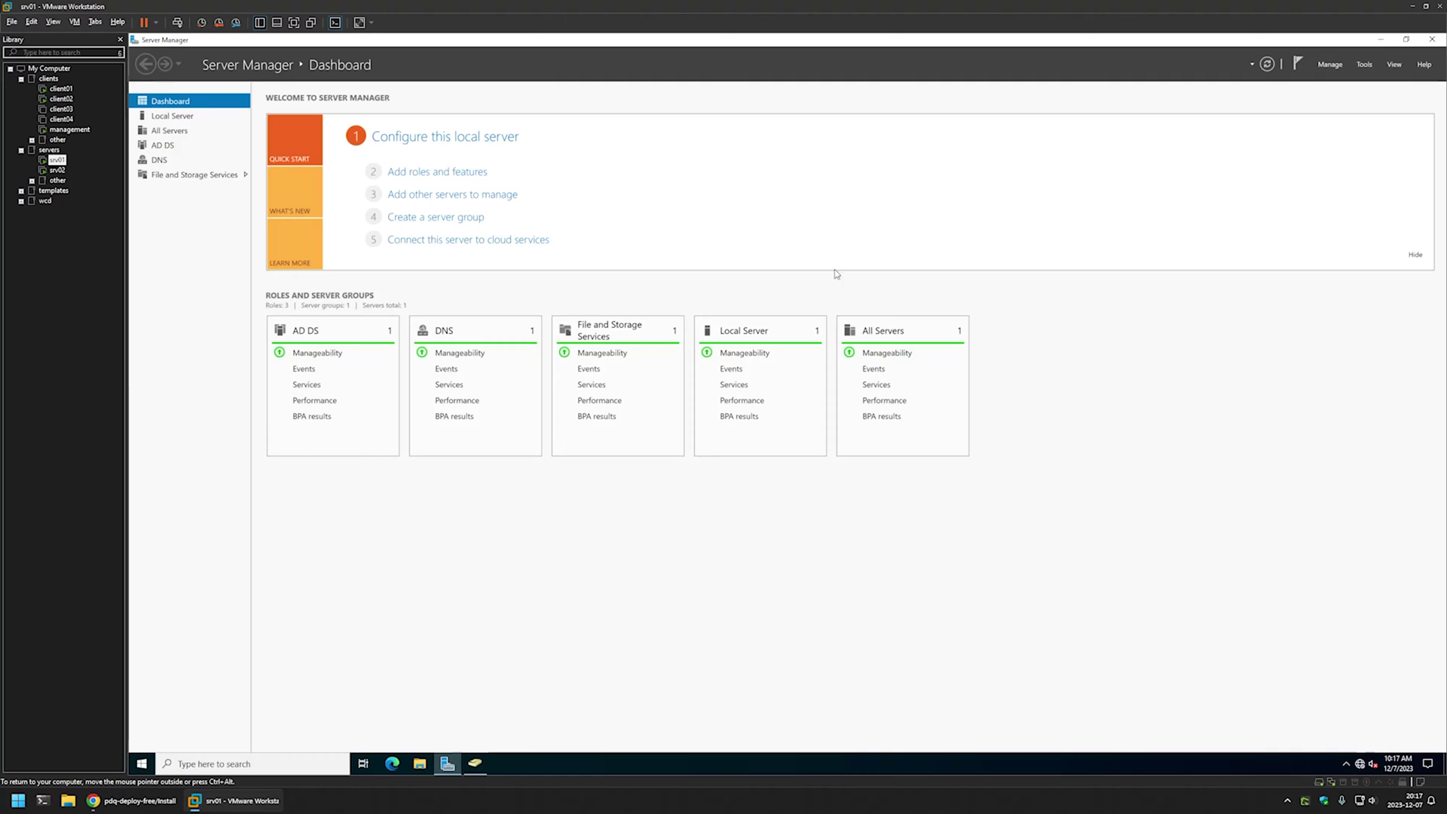
left_click(1362, 65)
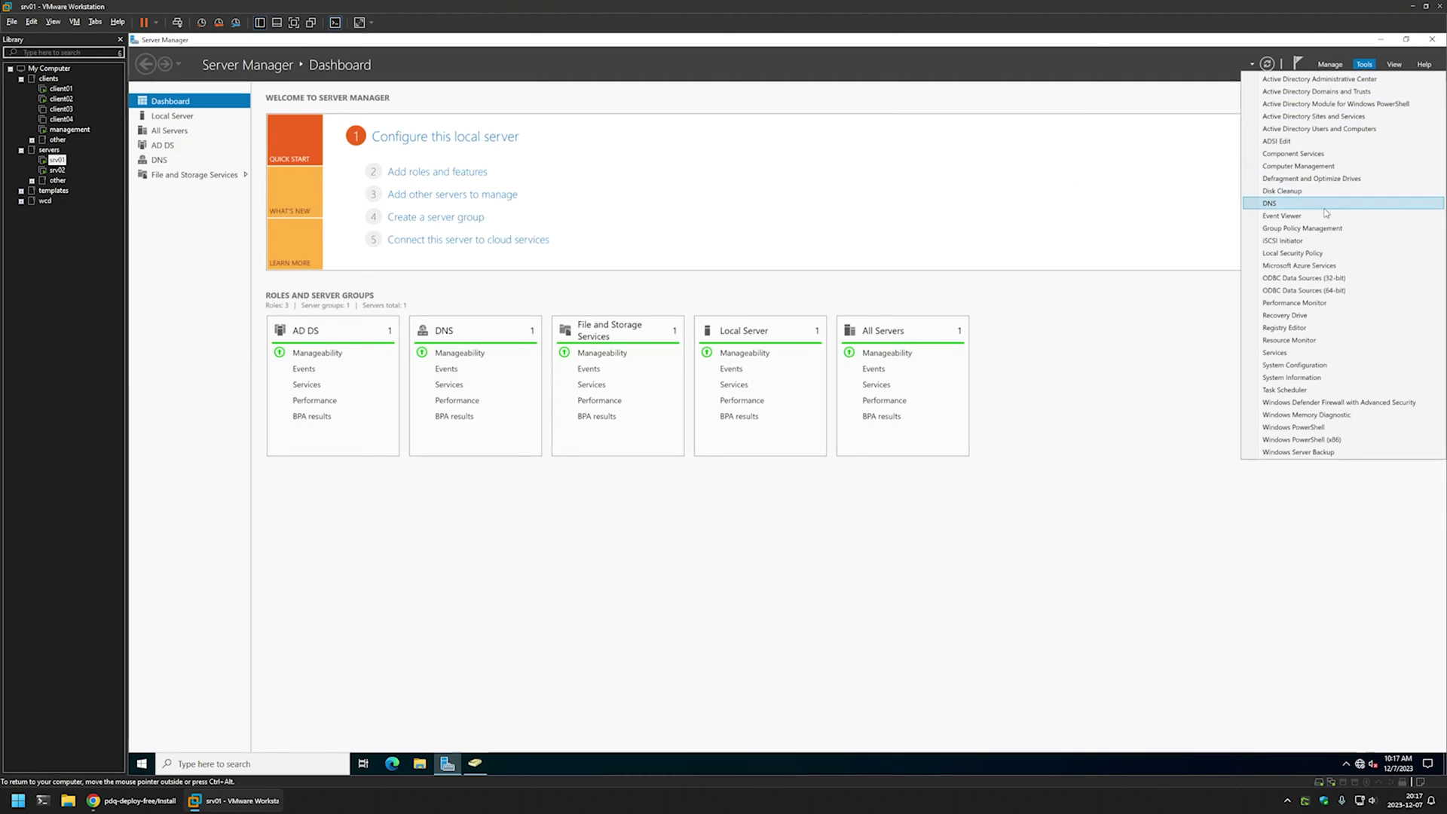
left_click(1349, 228)
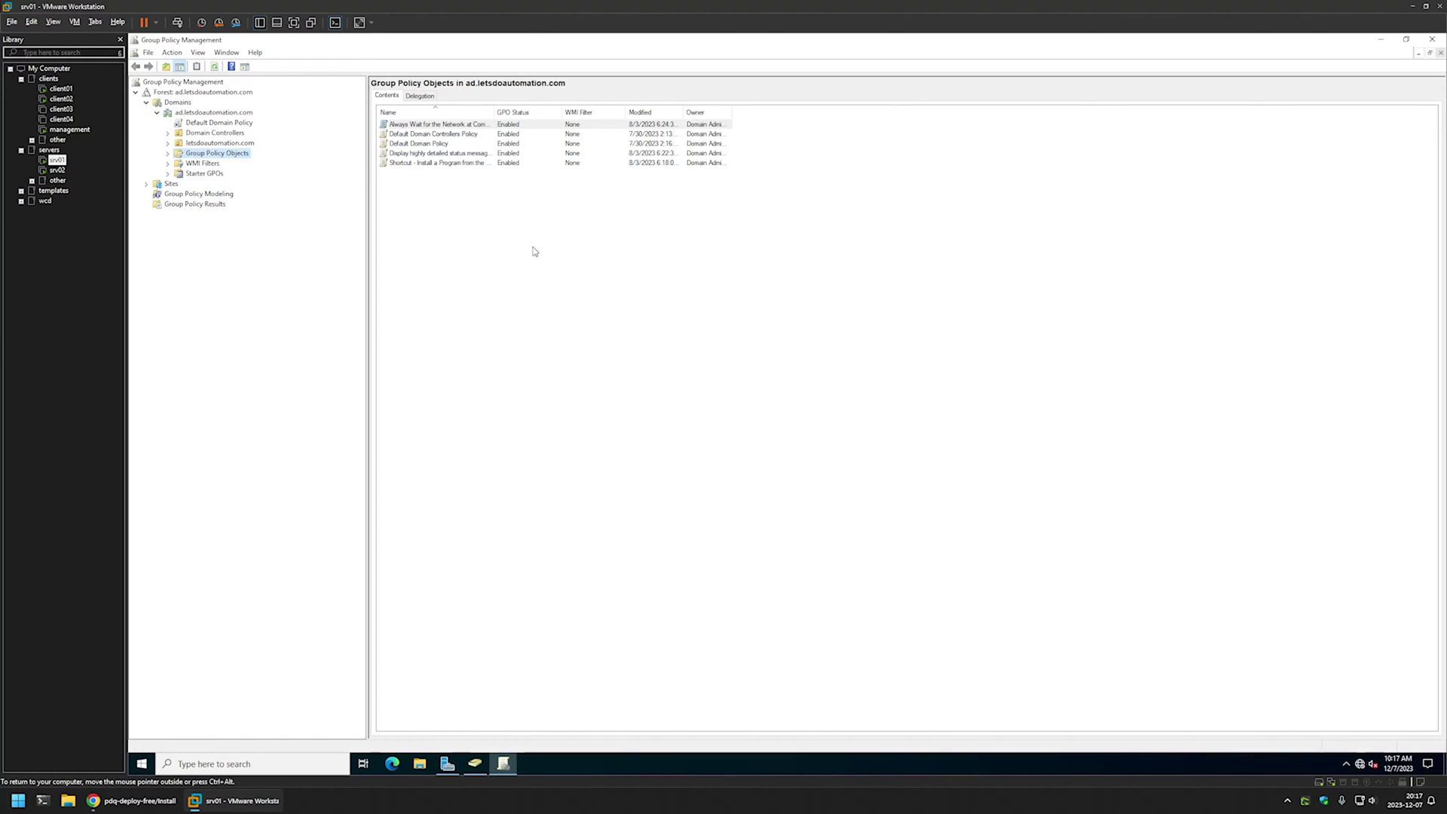
left_click(167, 154)
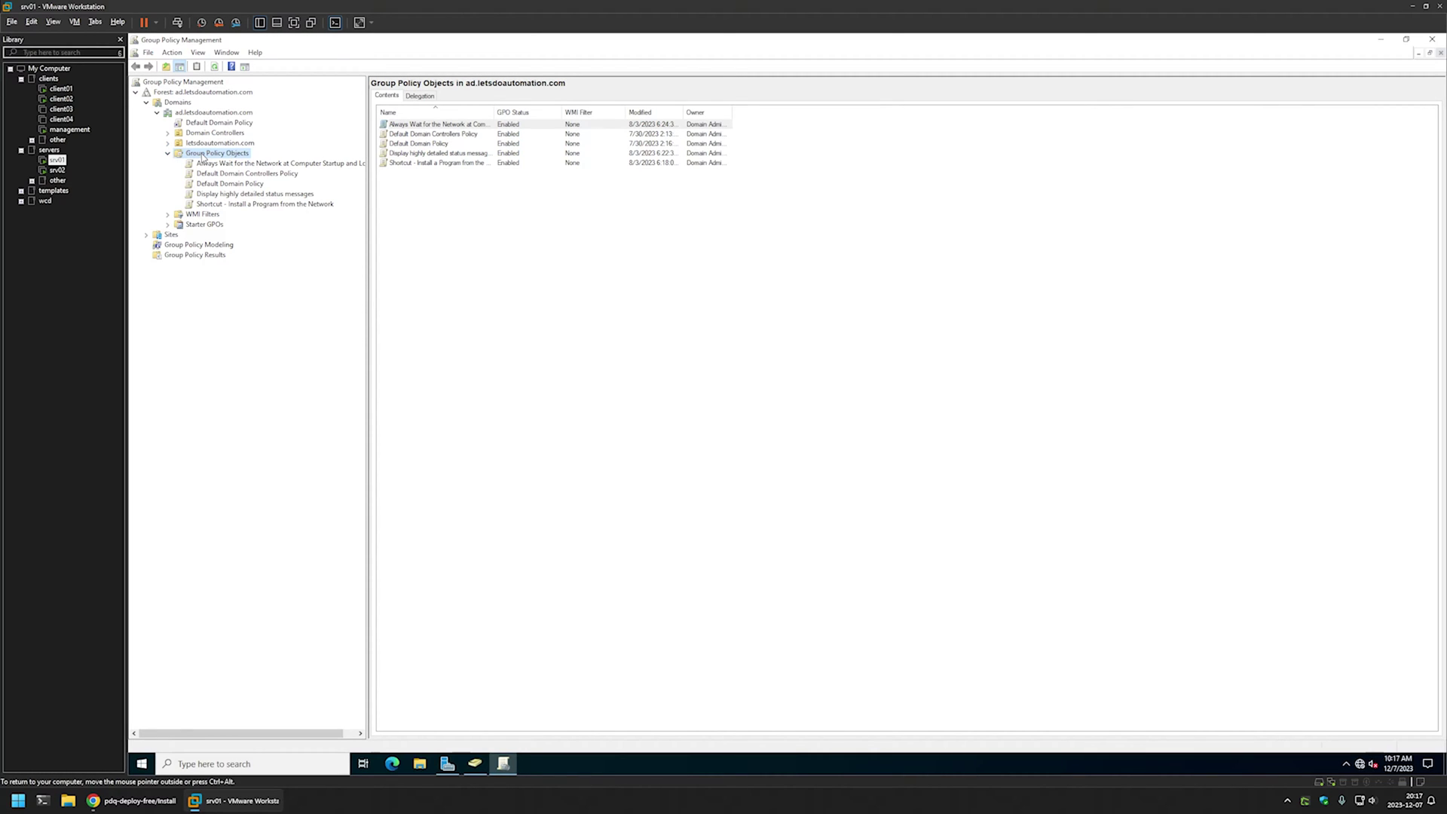
right_click(203, 157)
left_click(236, 163)
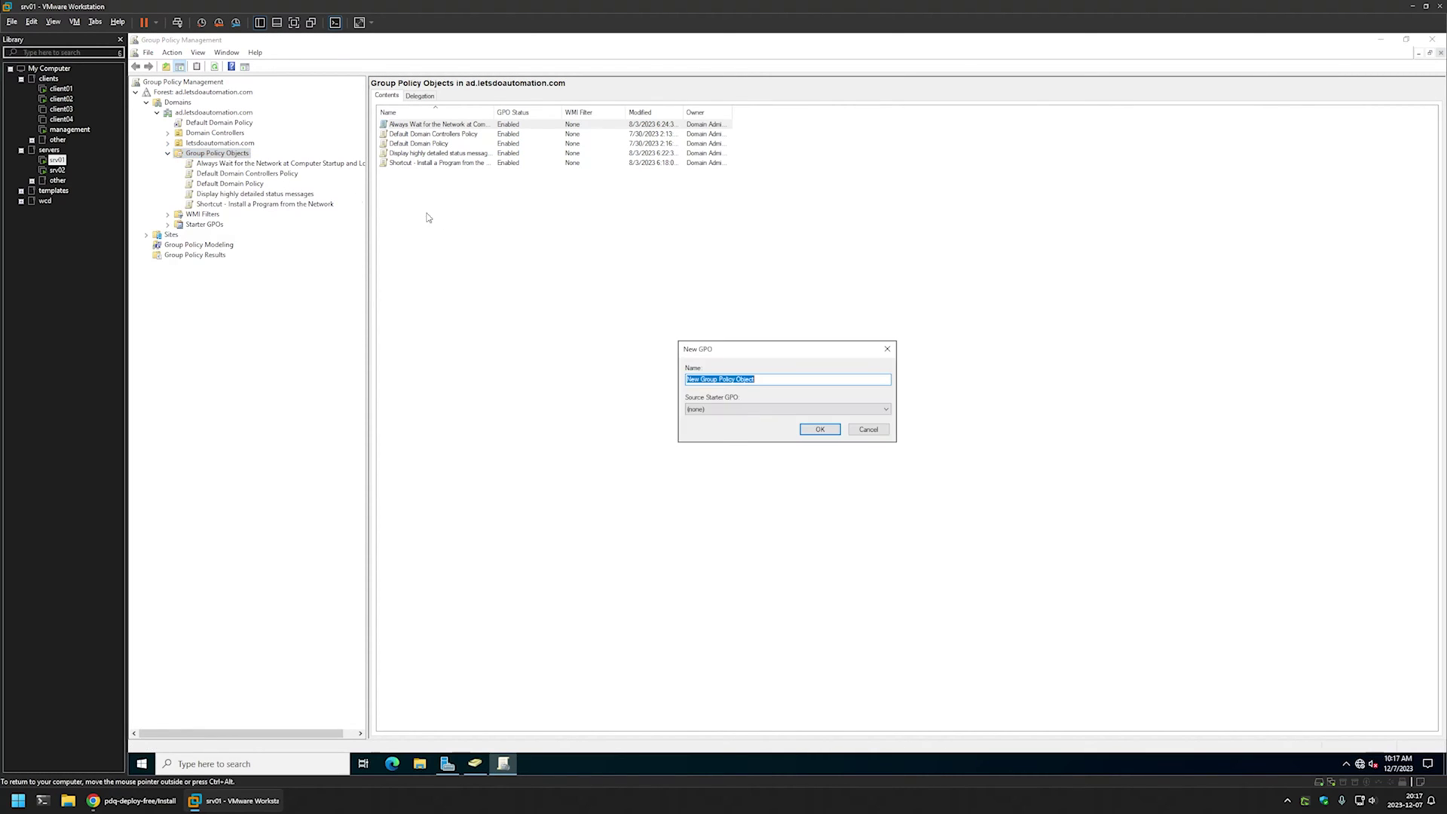
type("PDQ Deploy")
left_click(827, 431)
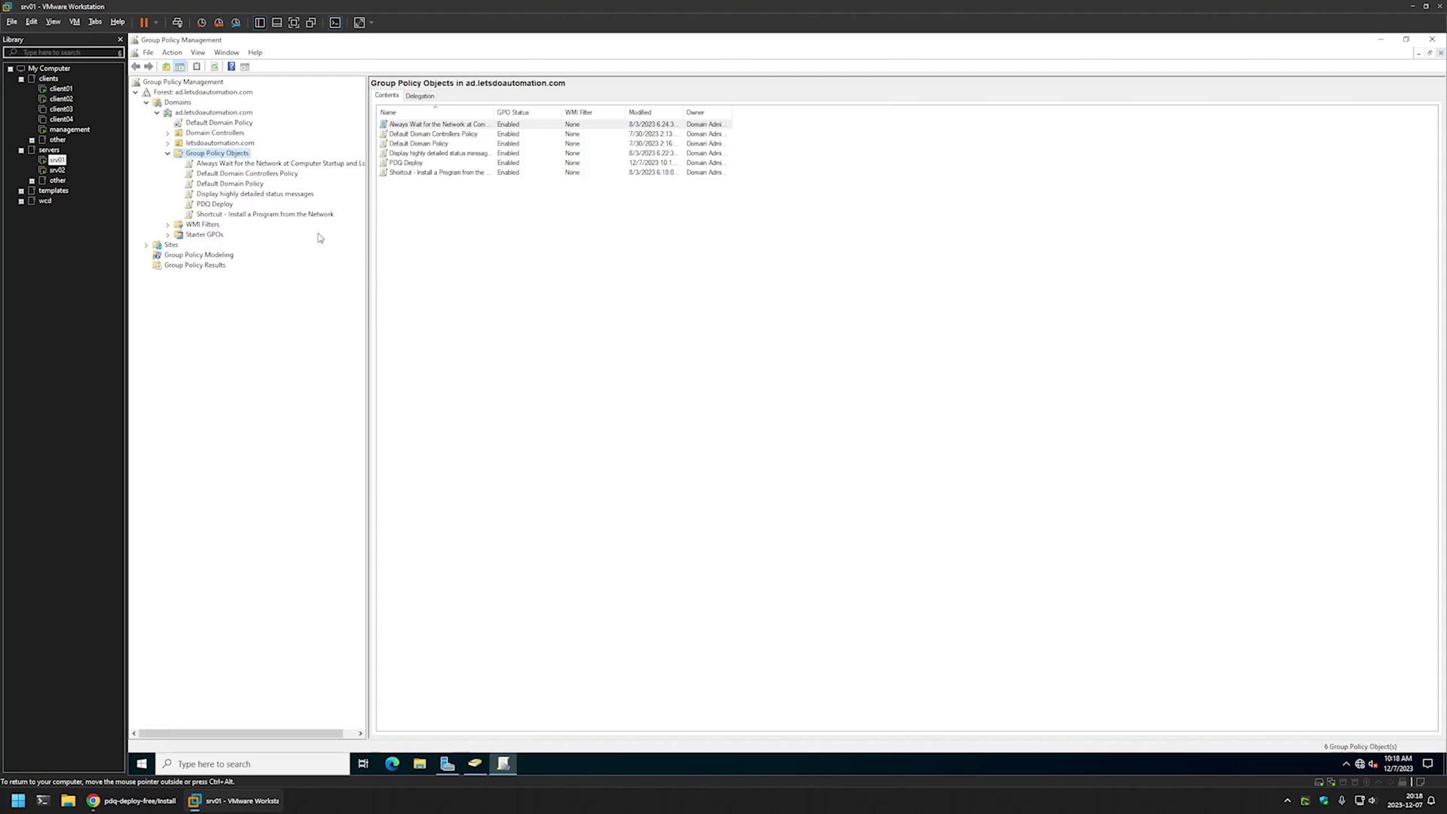
Open the PDQ Deploy GPO in the Group Policy Management Editor.
left_click(226, 206)
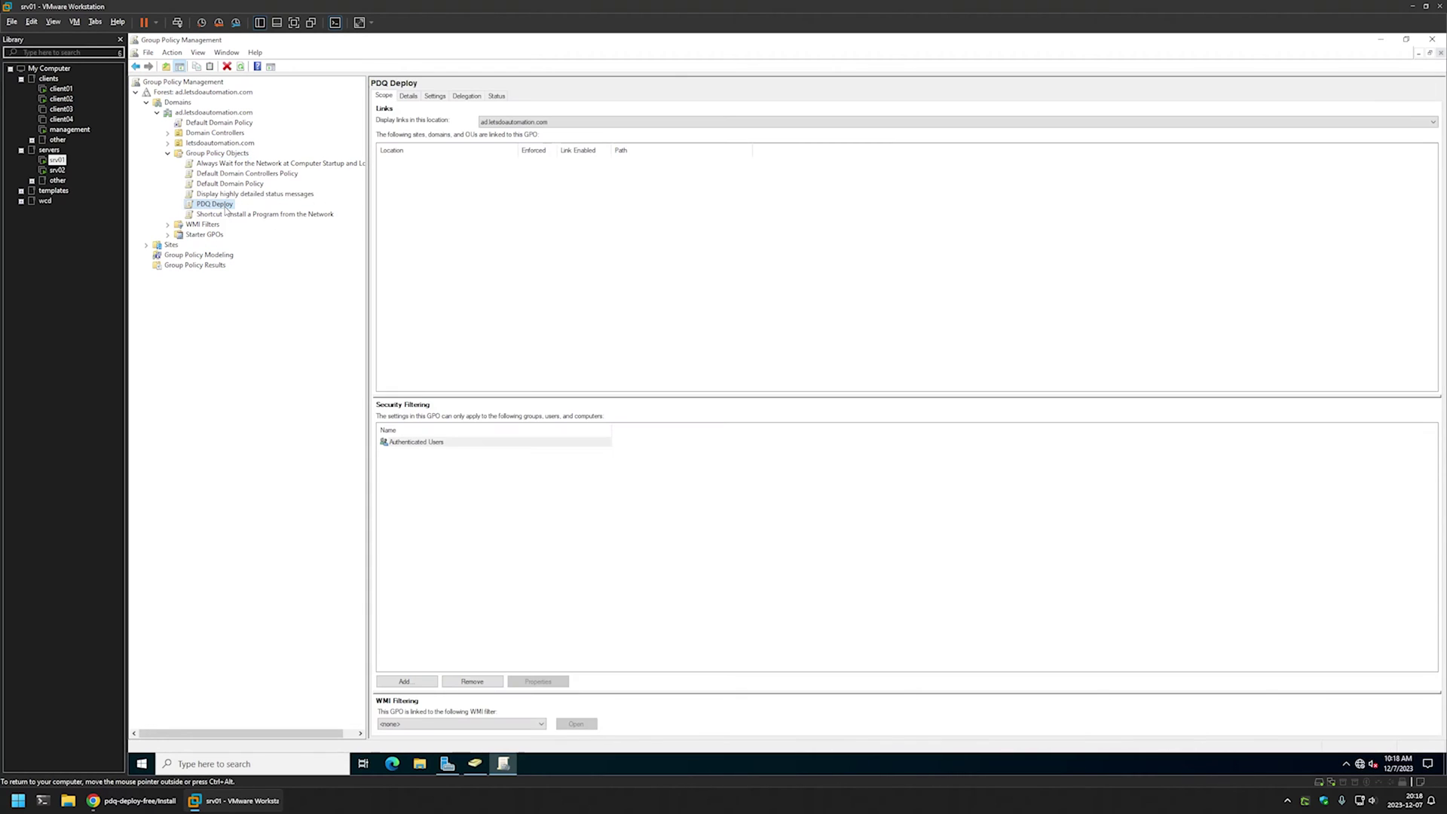
right_click(226, 208)
left_click(245, 217)
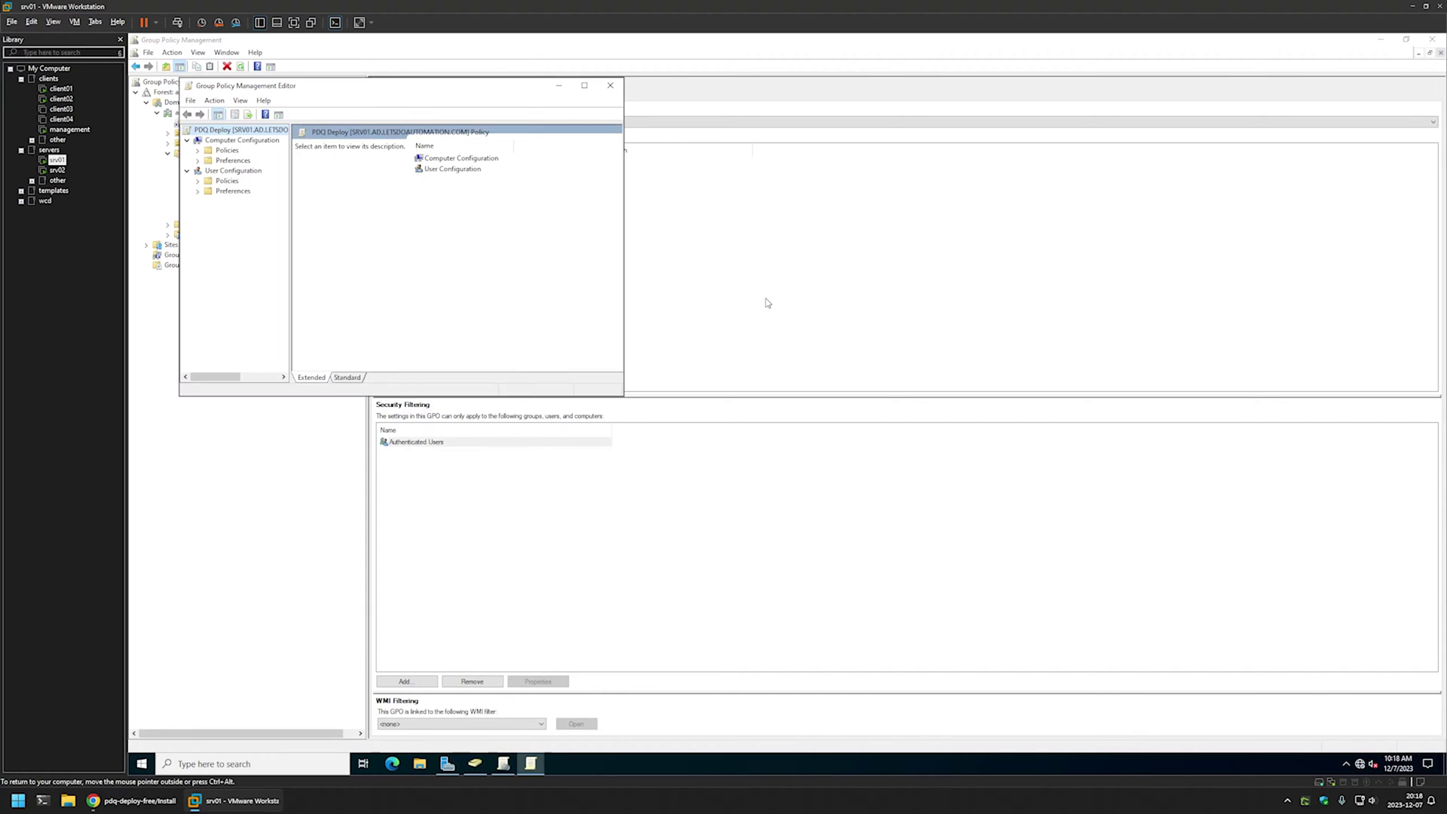
left_click_drag(409, 94, 797, 202)
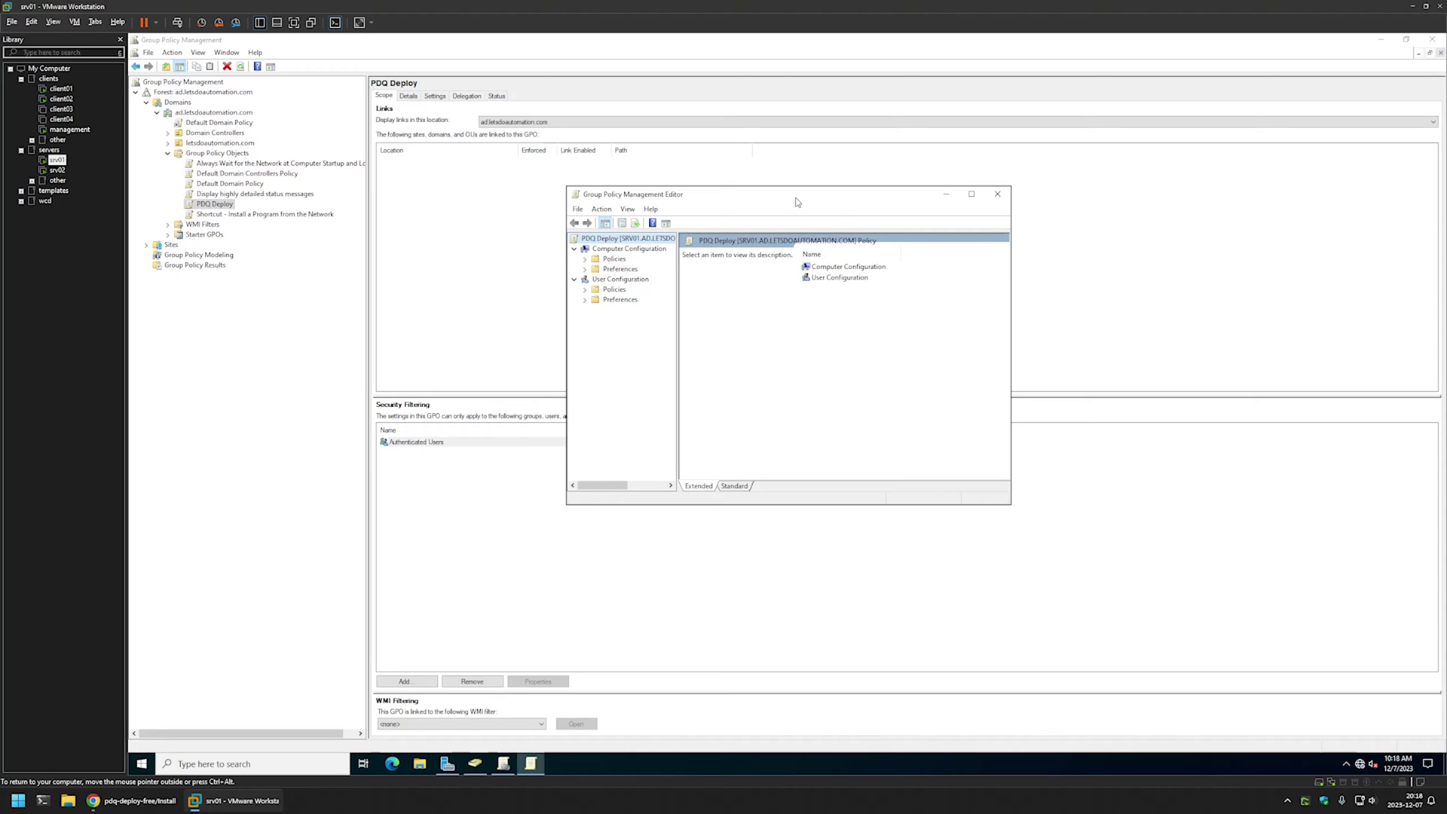
Start a new local group item under Computer Configuration > Preferences > Local Users and Groups.
left_click(607, 250)
left_click(586, 270)
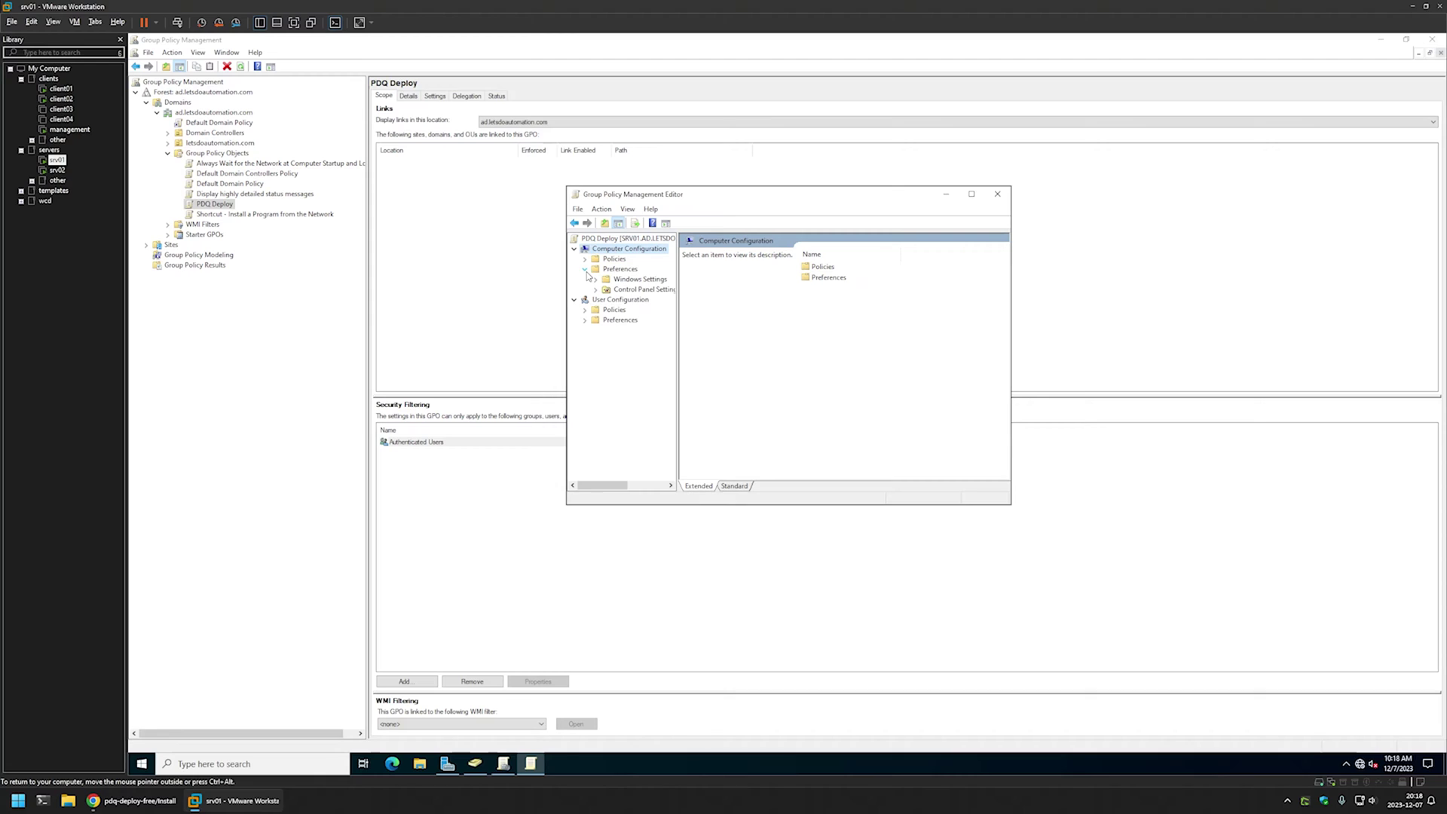
left_click(596, 291)
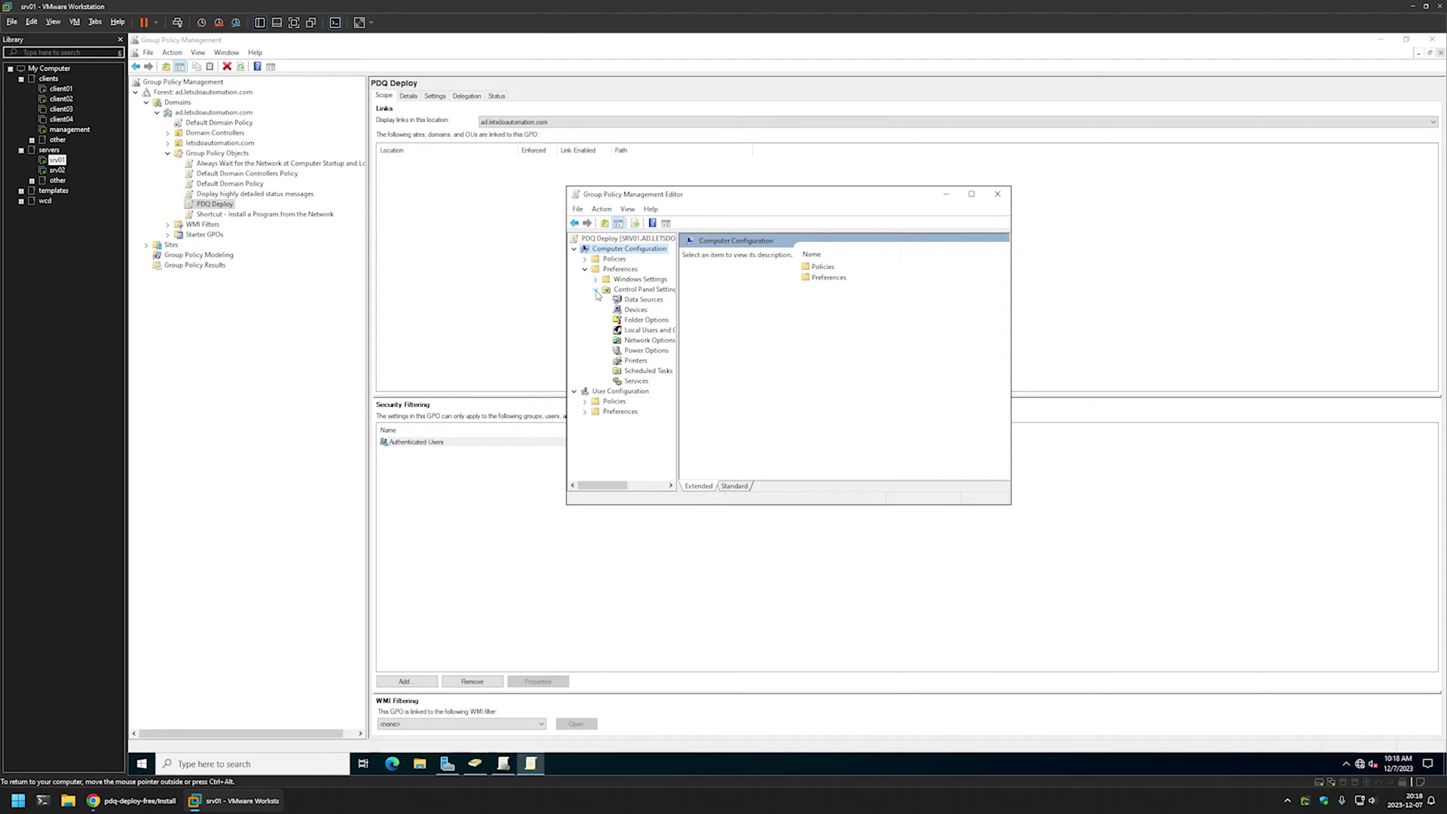
left_click(651, 334)
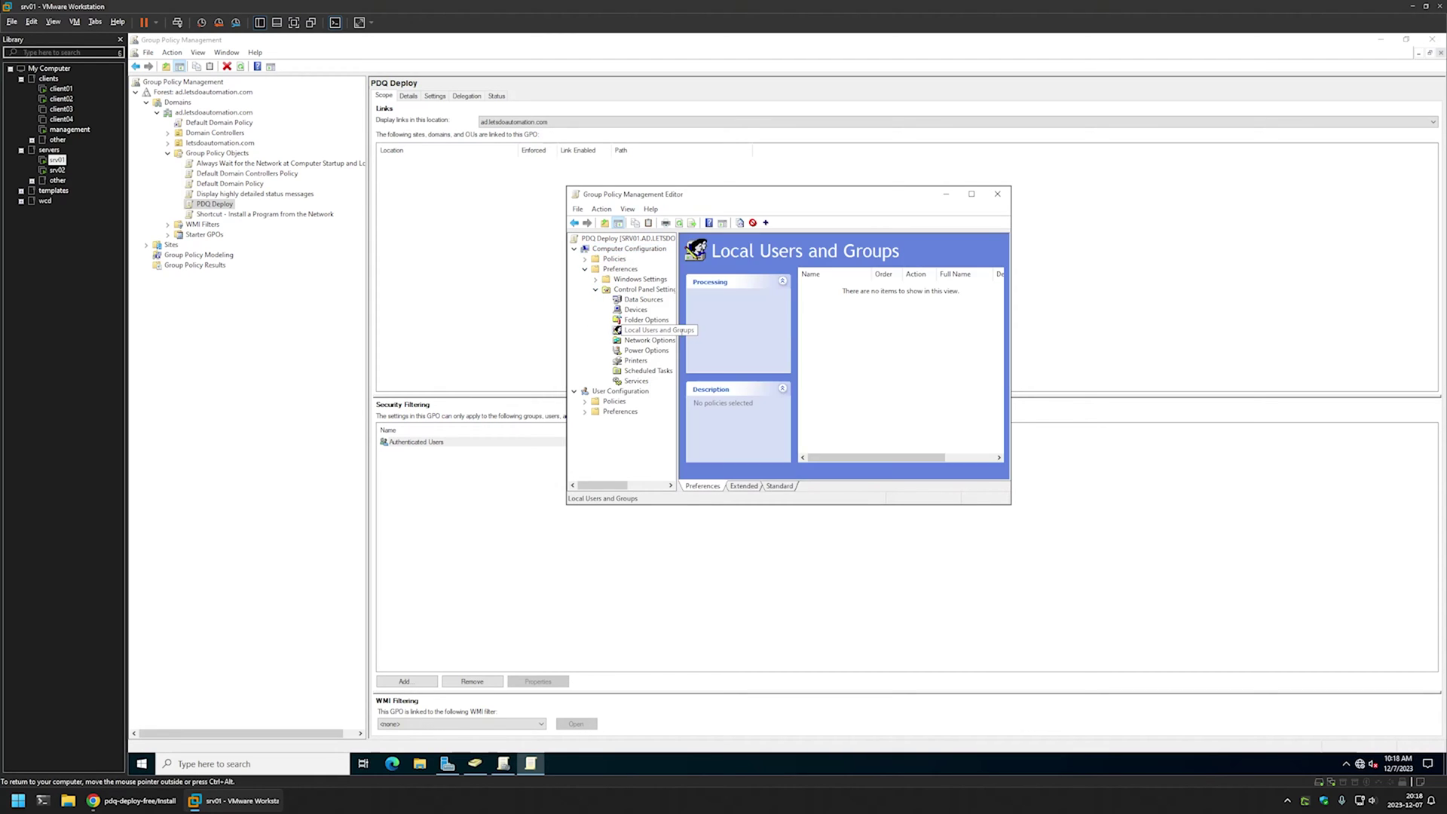
right_click(842, 324)
mouse_move(895, 332)
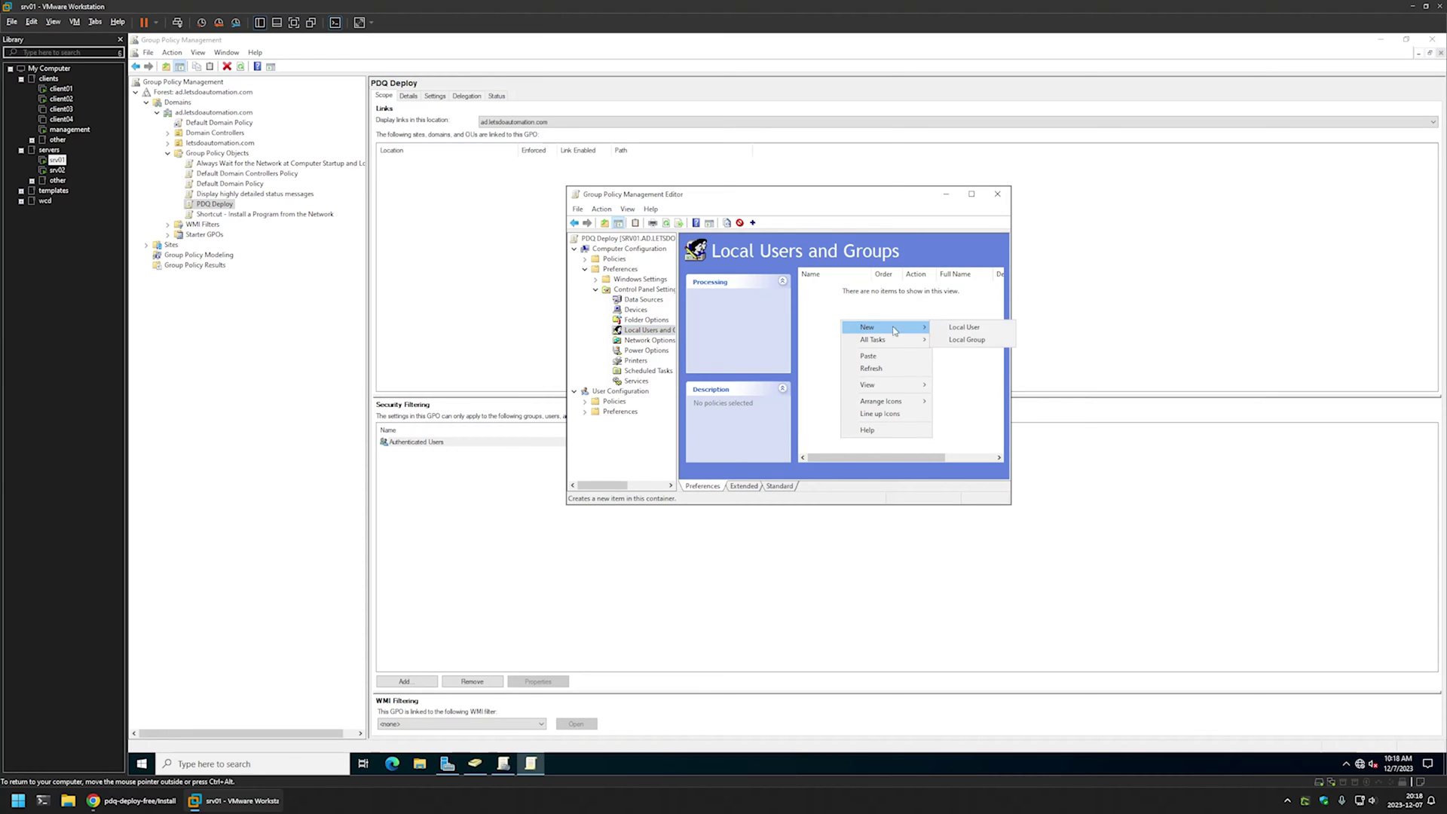
left_click(980, 346)
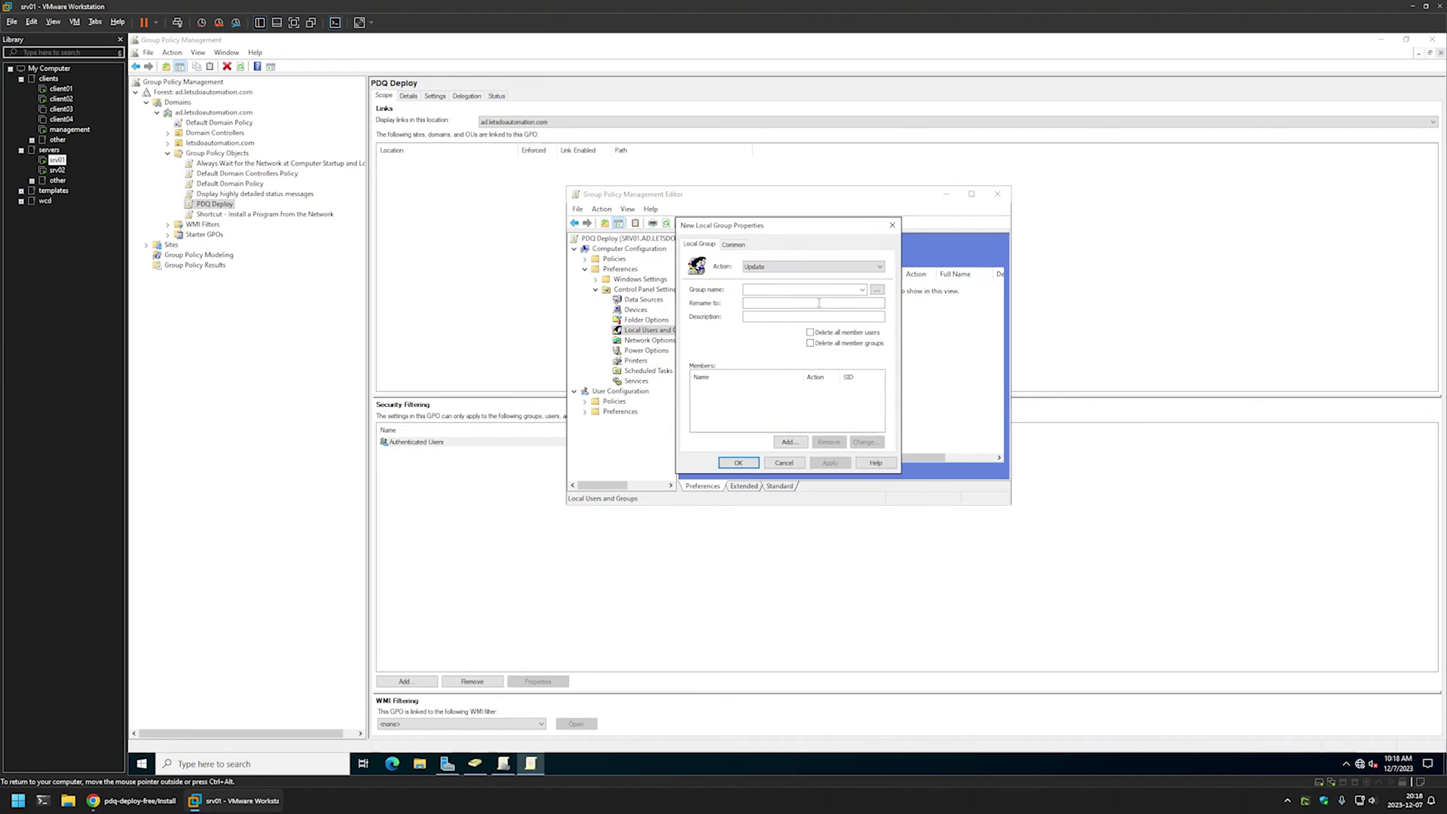
Set the local group item to Administrators (built-in) with member AD\pdq_deploy, and save it.
left_click(862, 289)
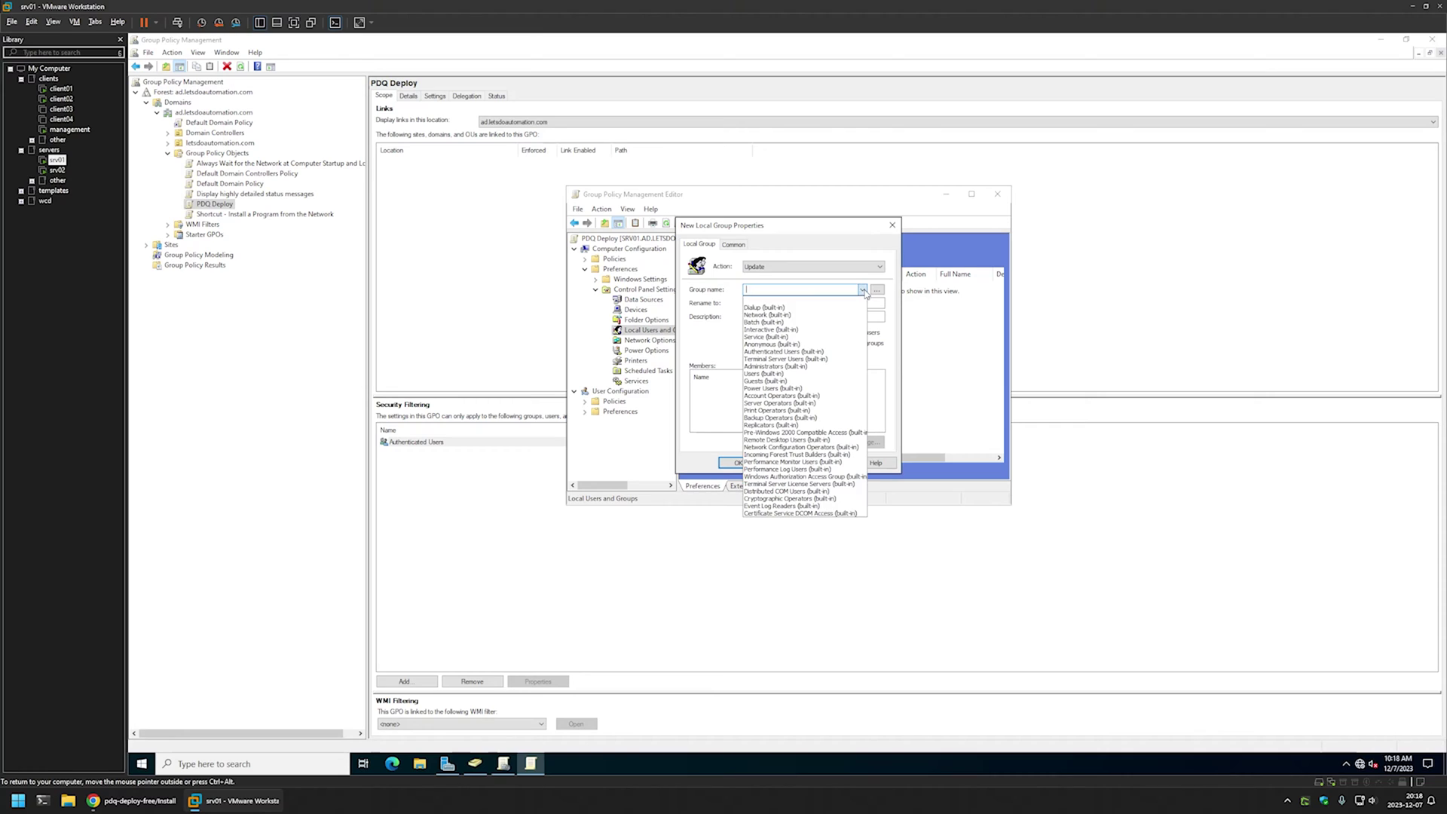
left_click(796, 367)
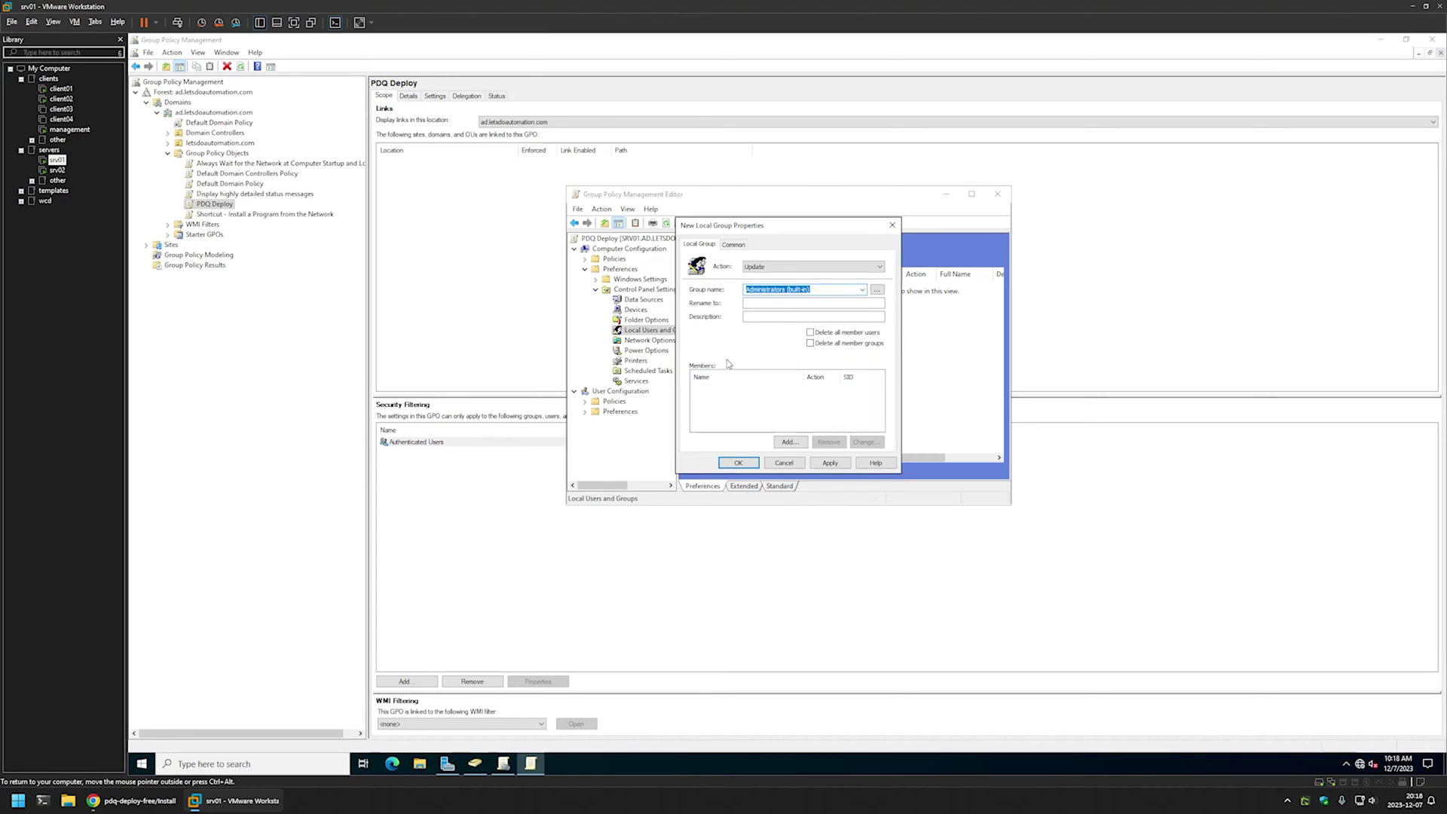
left_click(790, 443)
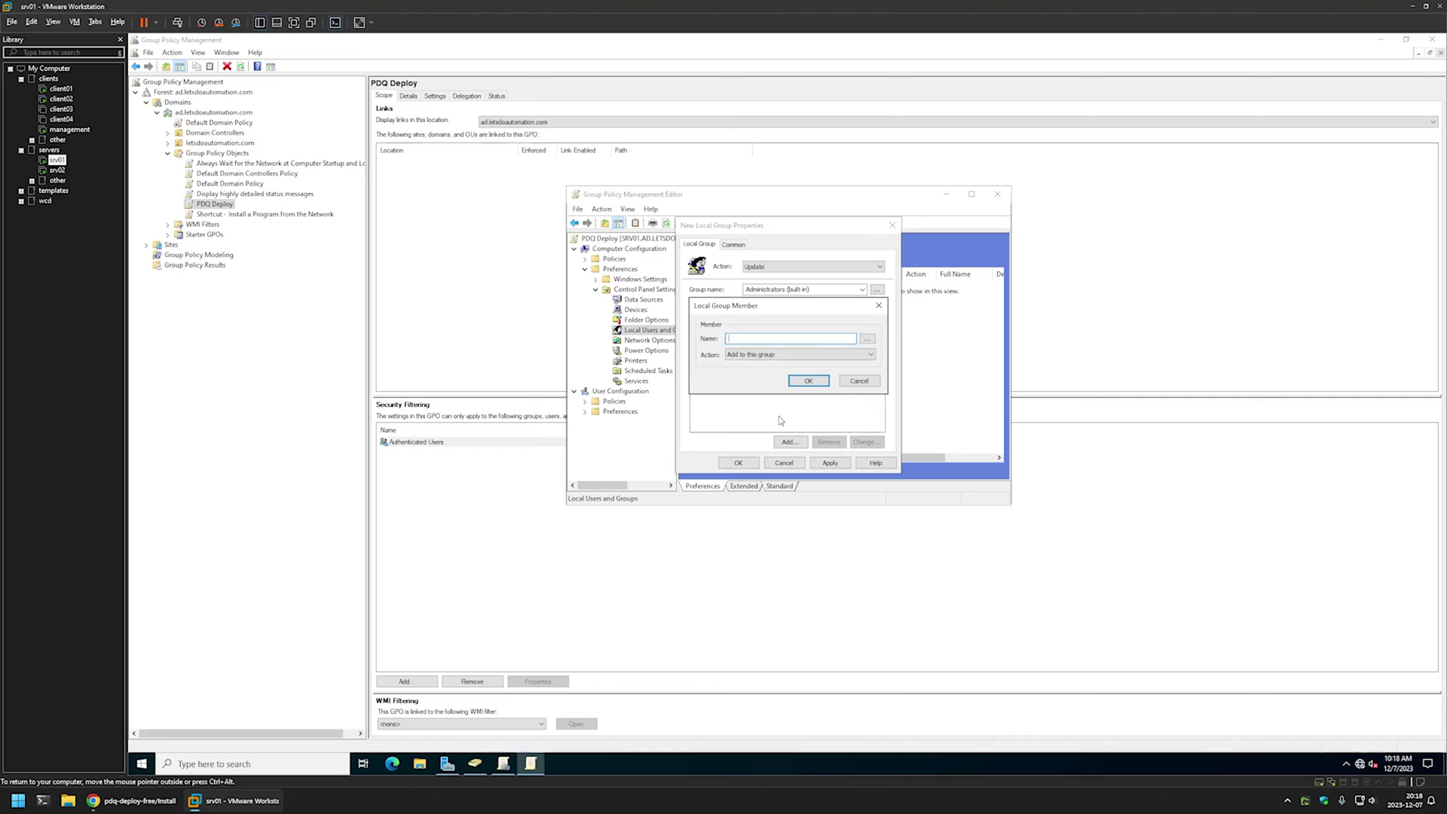
left_click(867, 339)
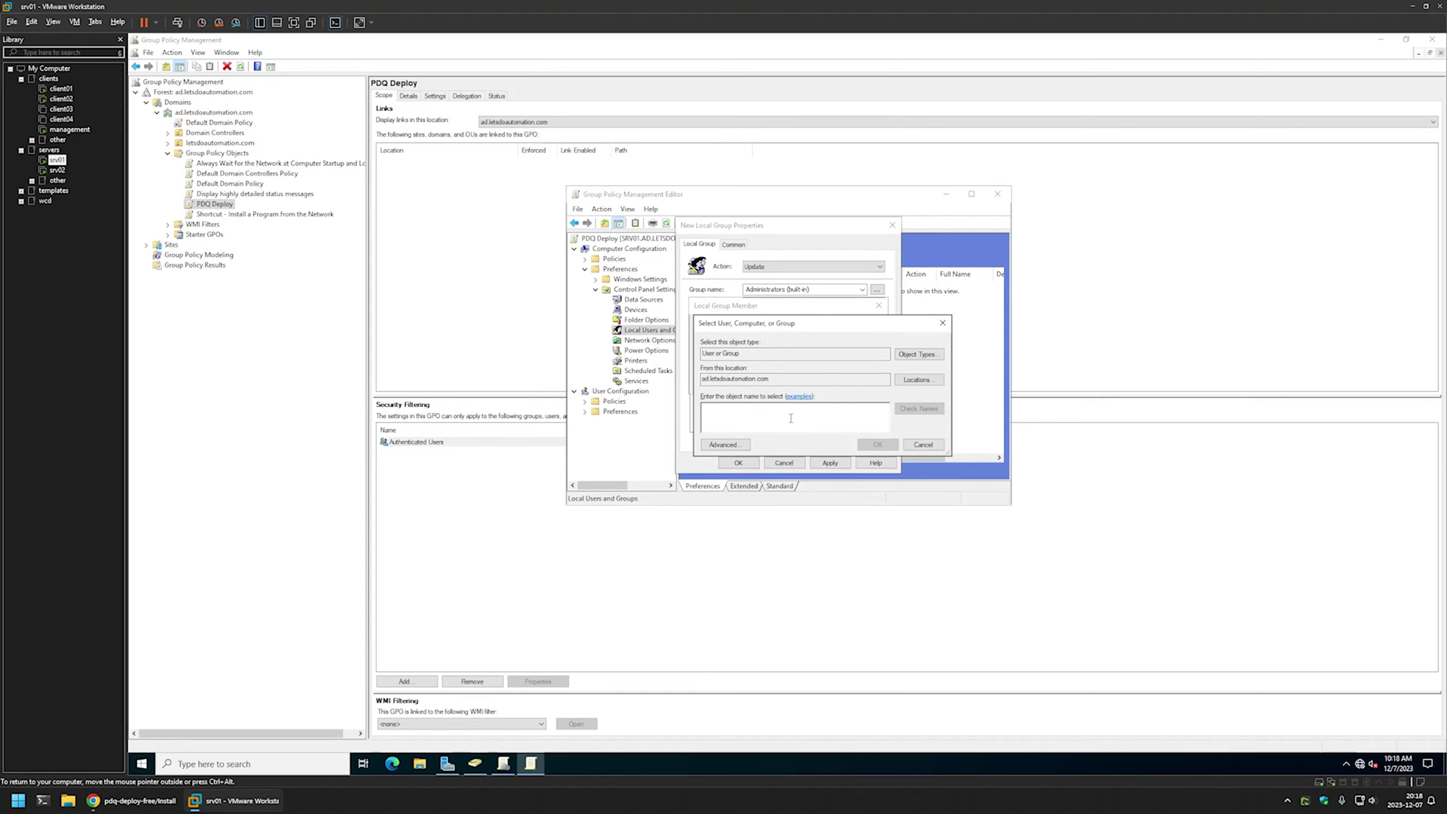
type("pdq")
left_click(904, 409)
left_click(877, 444)
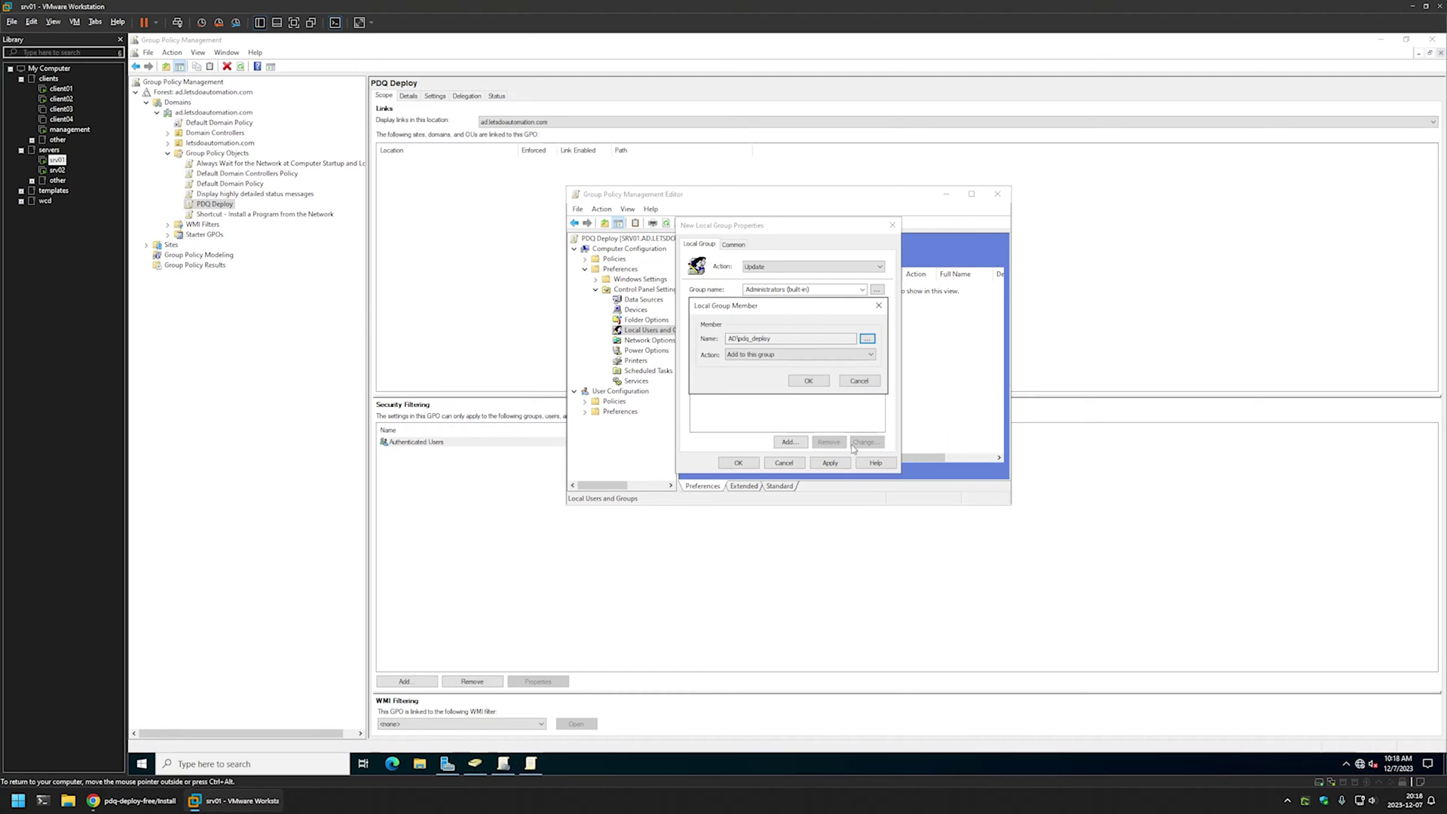
left_click(808, 381)
left_click(830, 463)
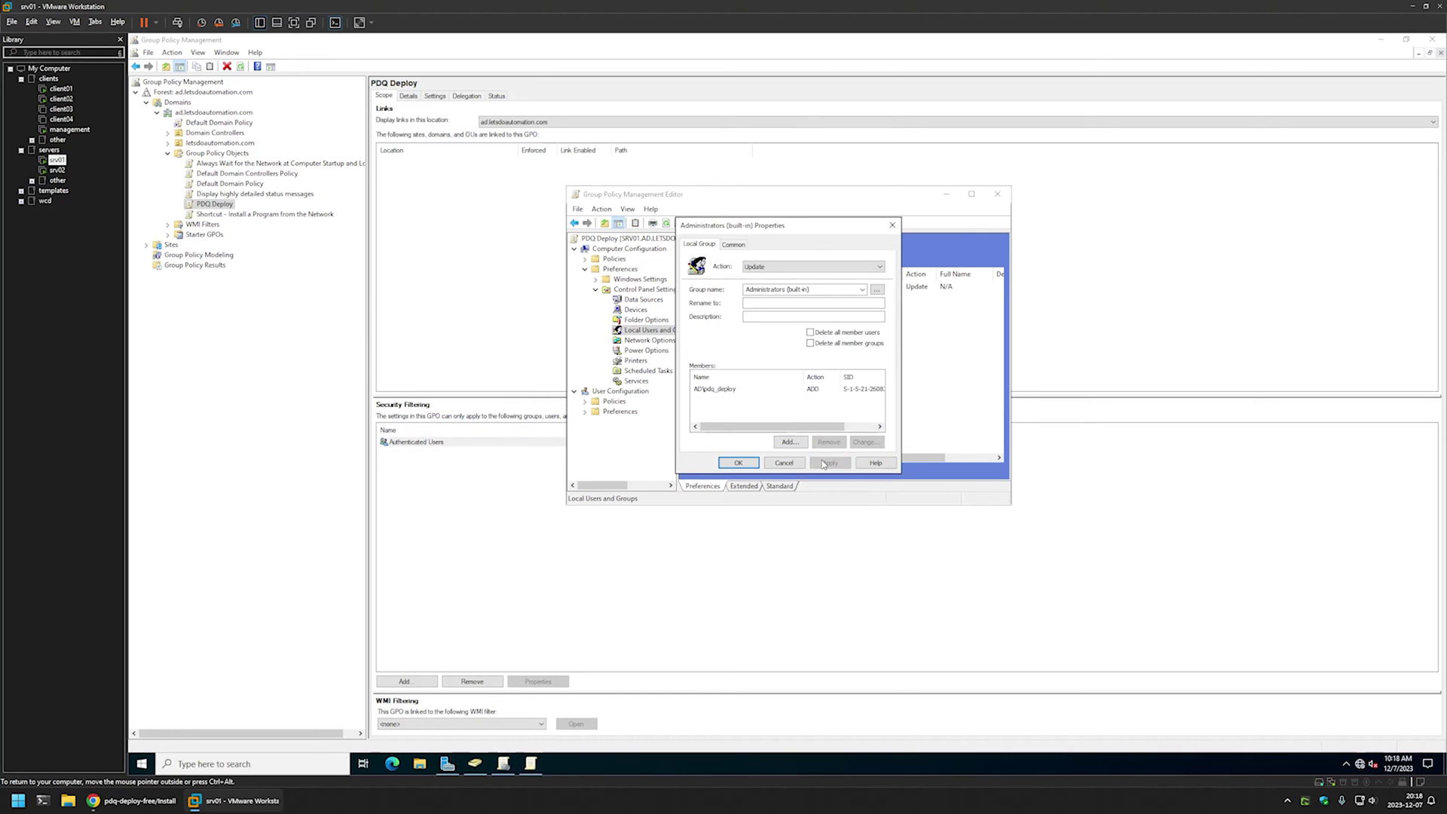
left_click(739, 462)
left_click(833, 357)
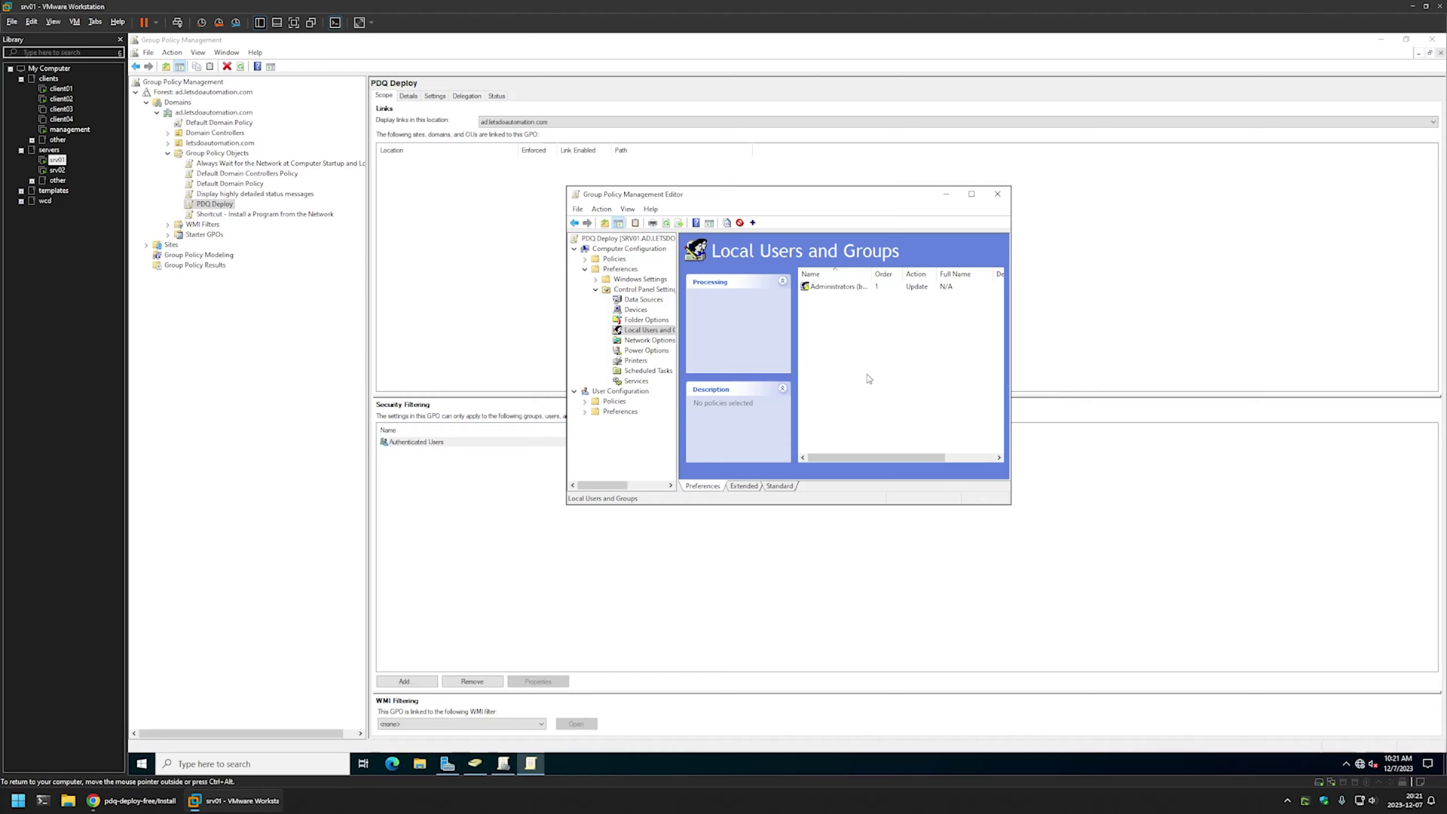
Navigate to Administrative Templates > Network > Network Connections > Windows Defender Firewall > Domain Profile.
left_click(585, 259)
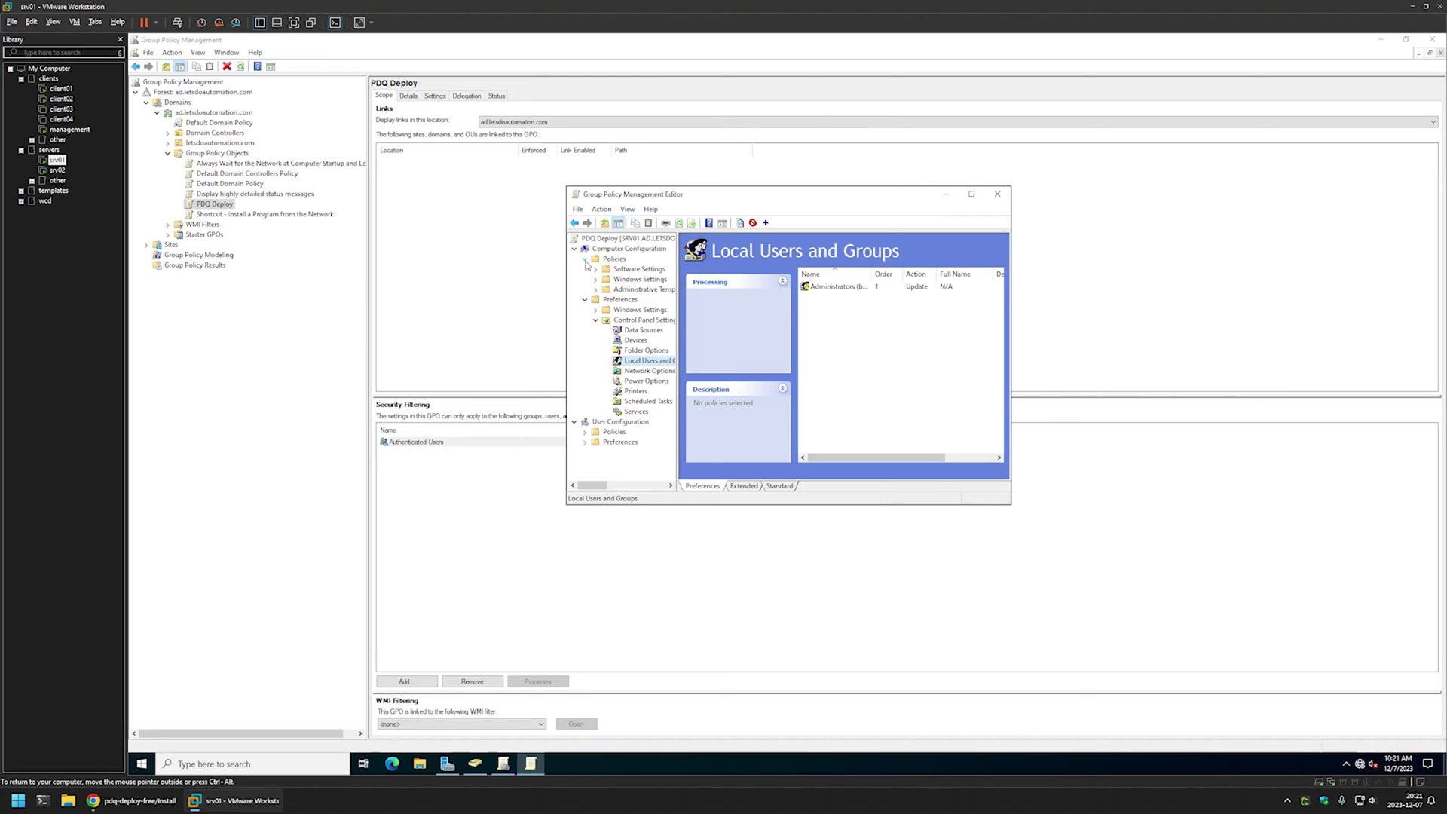
left_click(595, 289)
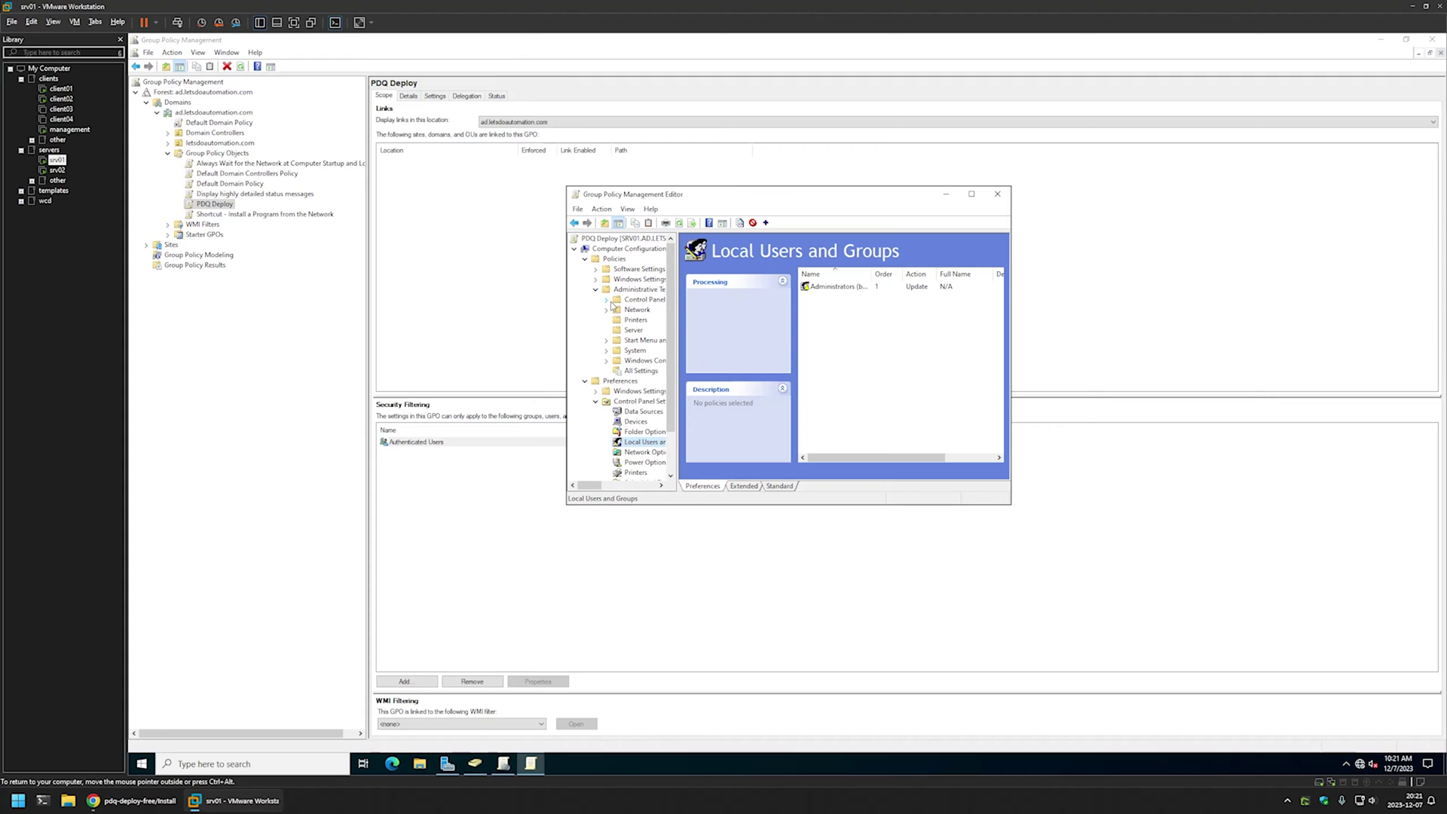
left_click(607, 310)
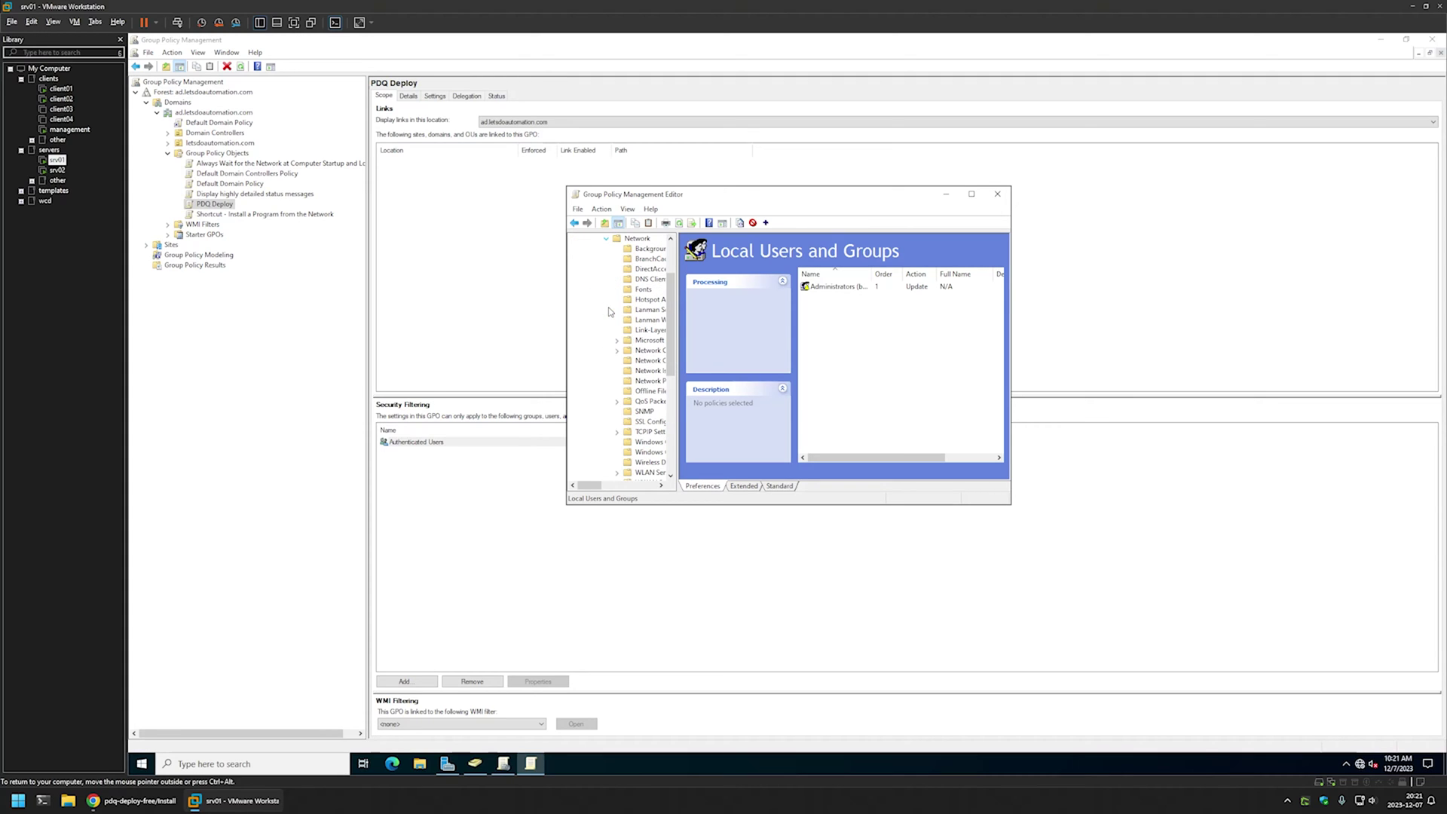
left_click(617, 351)
left_click(647, 361)
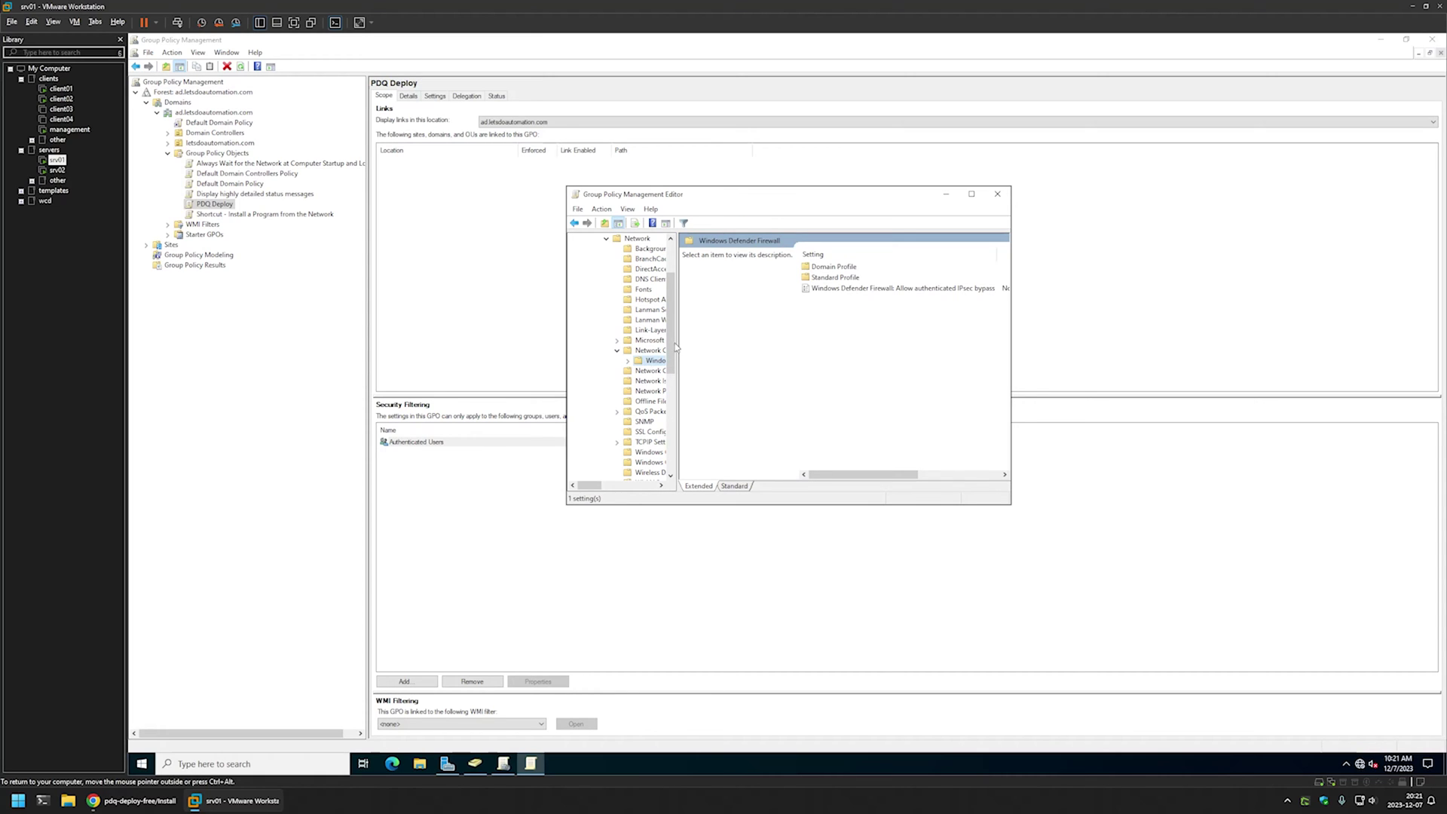
double_click(834, 267)
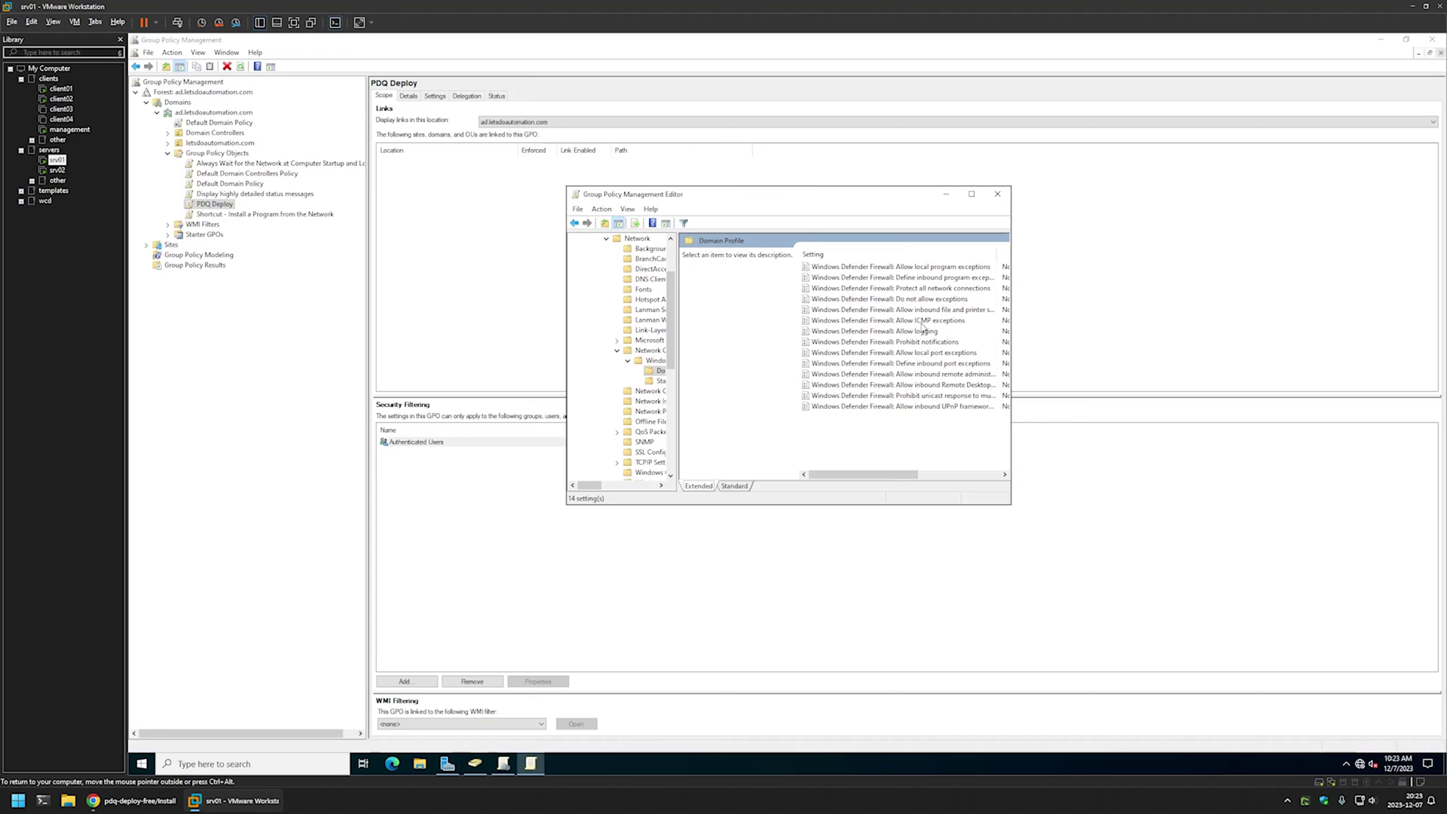
Enable 'Allow ICMP exceptions' with 'Allow inbound echo request' checked and save it.
left_click(931, 322)
double_click(932, 323)
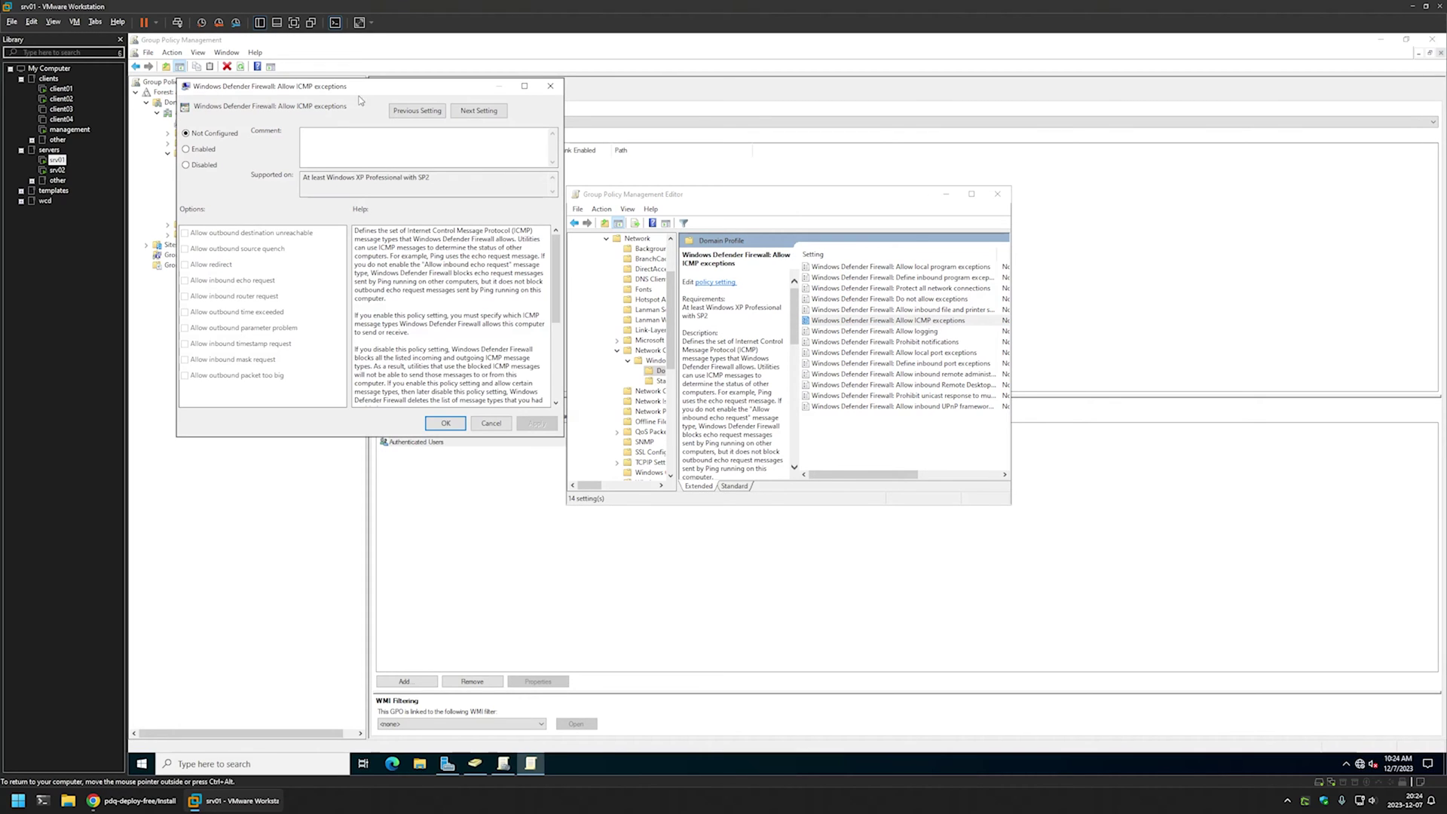
left_click_drag(337, 88, 801, 172)
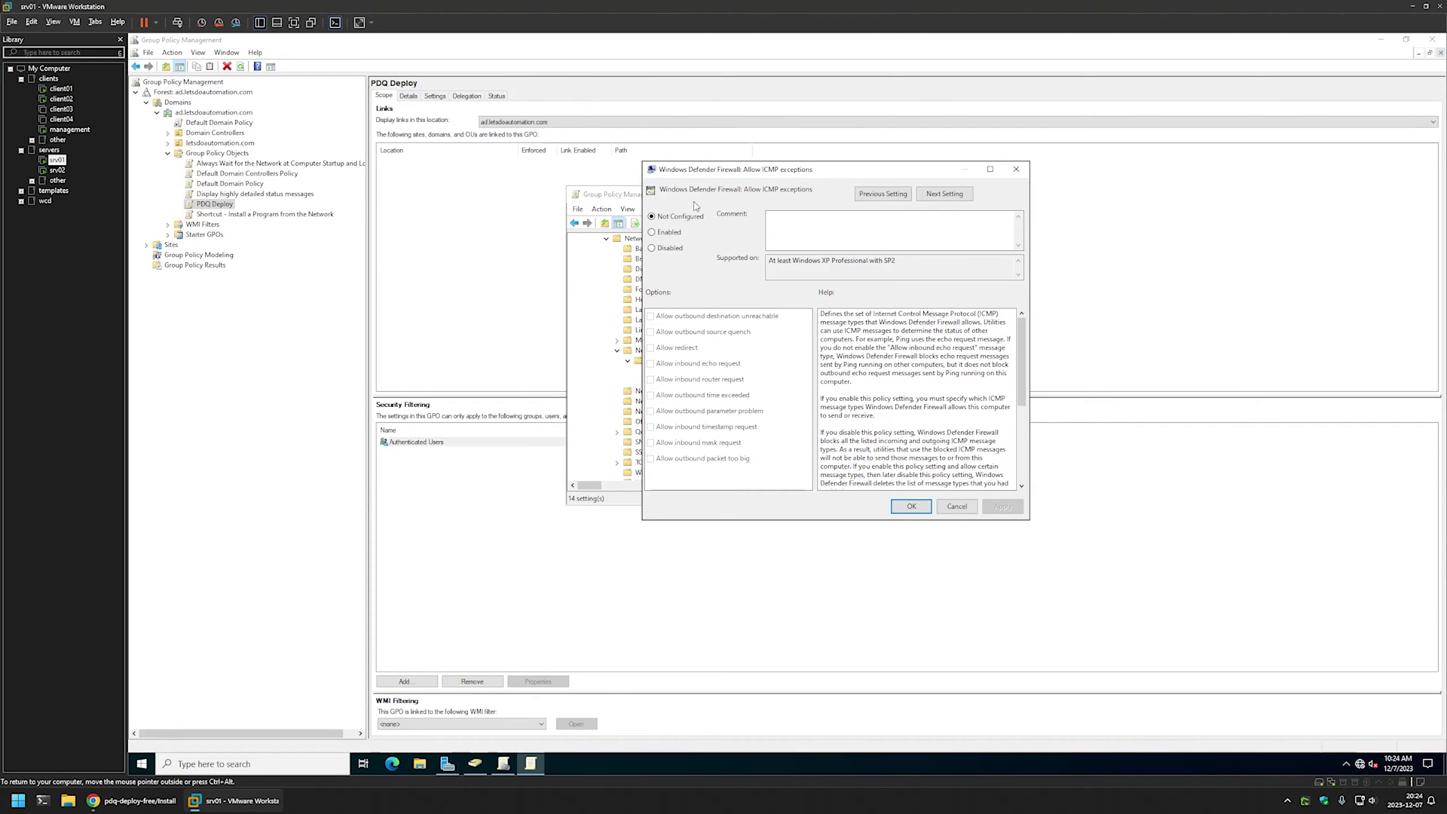
left_click(663, 234)
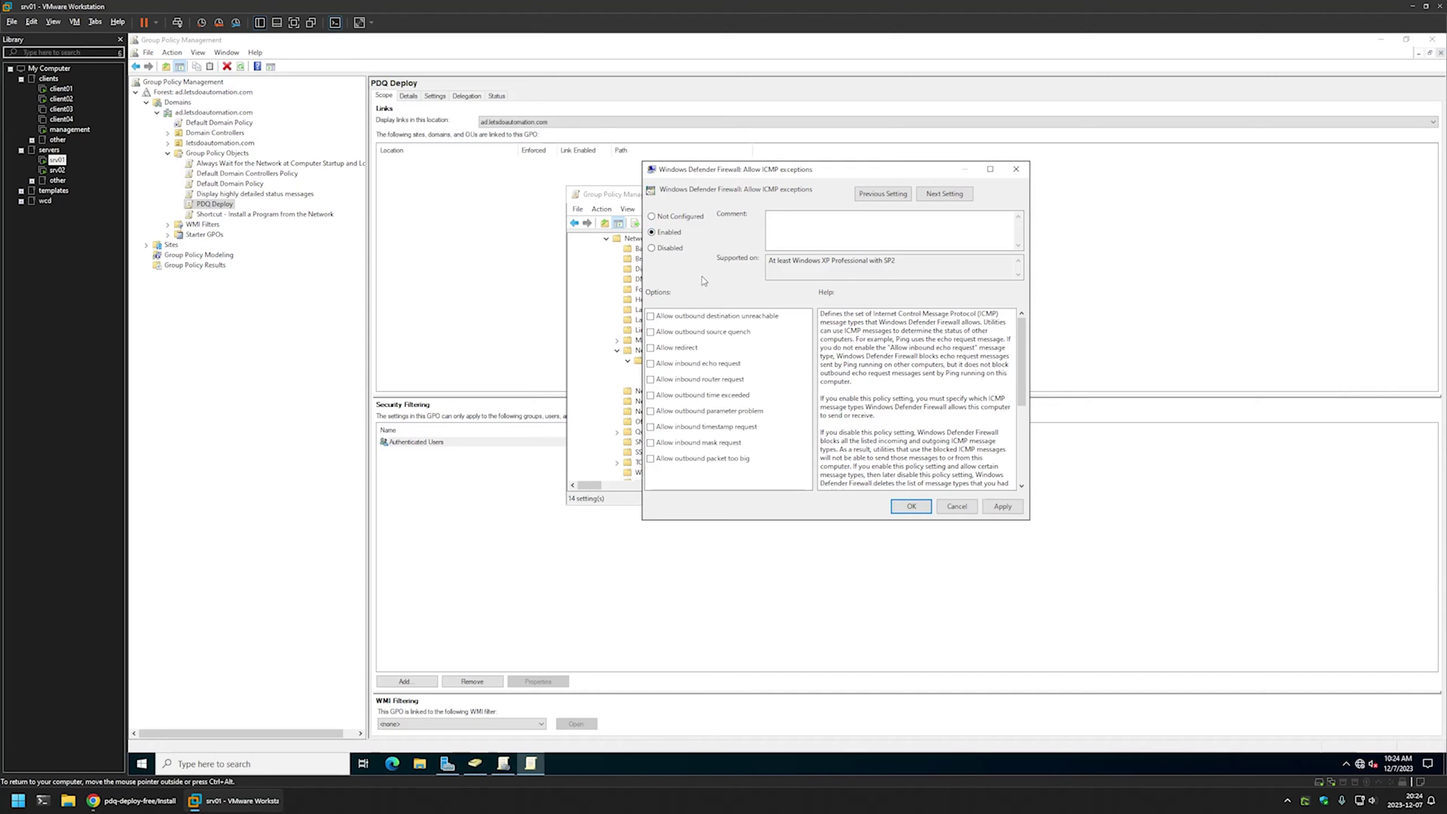
left_click(650, 363)
left_click(1002, 506)
left_click(914, 506)
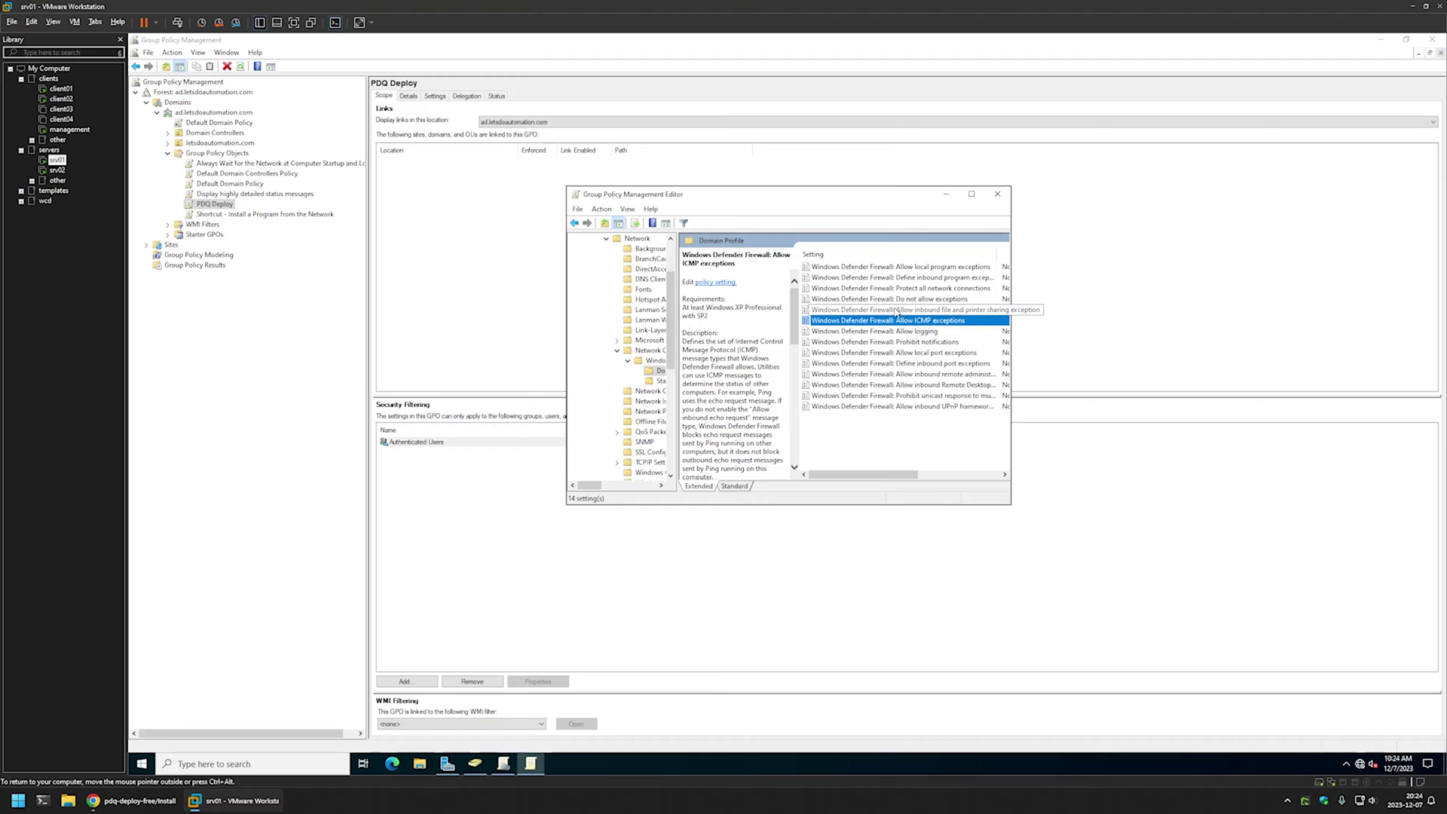
Enable 'Allow inbound file and printer sharing exception' for 192.168.10.0/24 and save it.
double_click(953, 309)
left_click_drag(396, 108, 801, 178)
left_click(626, 235)
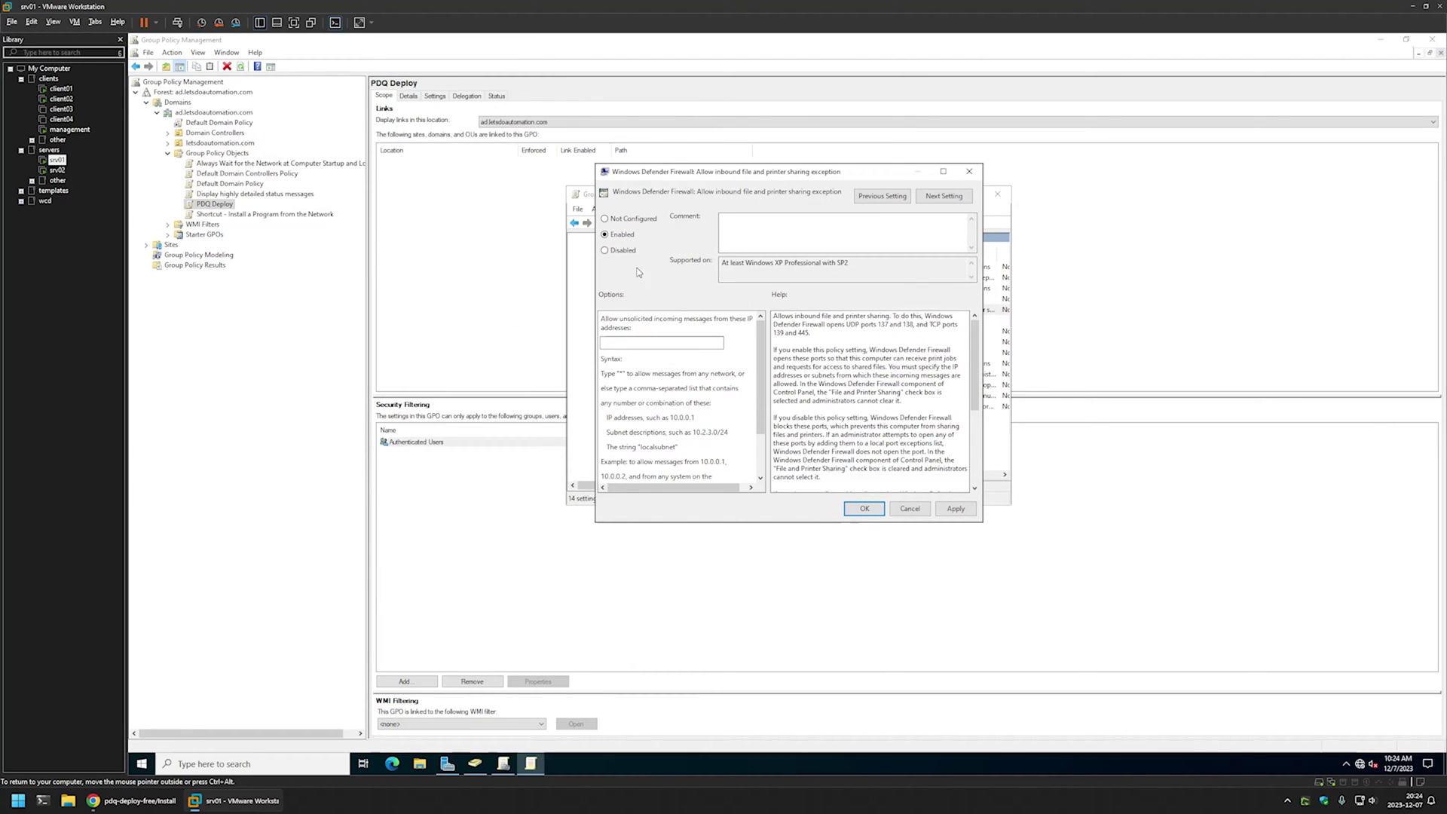
left_click(631, 340)
type("/24")
double_click(649, 342)
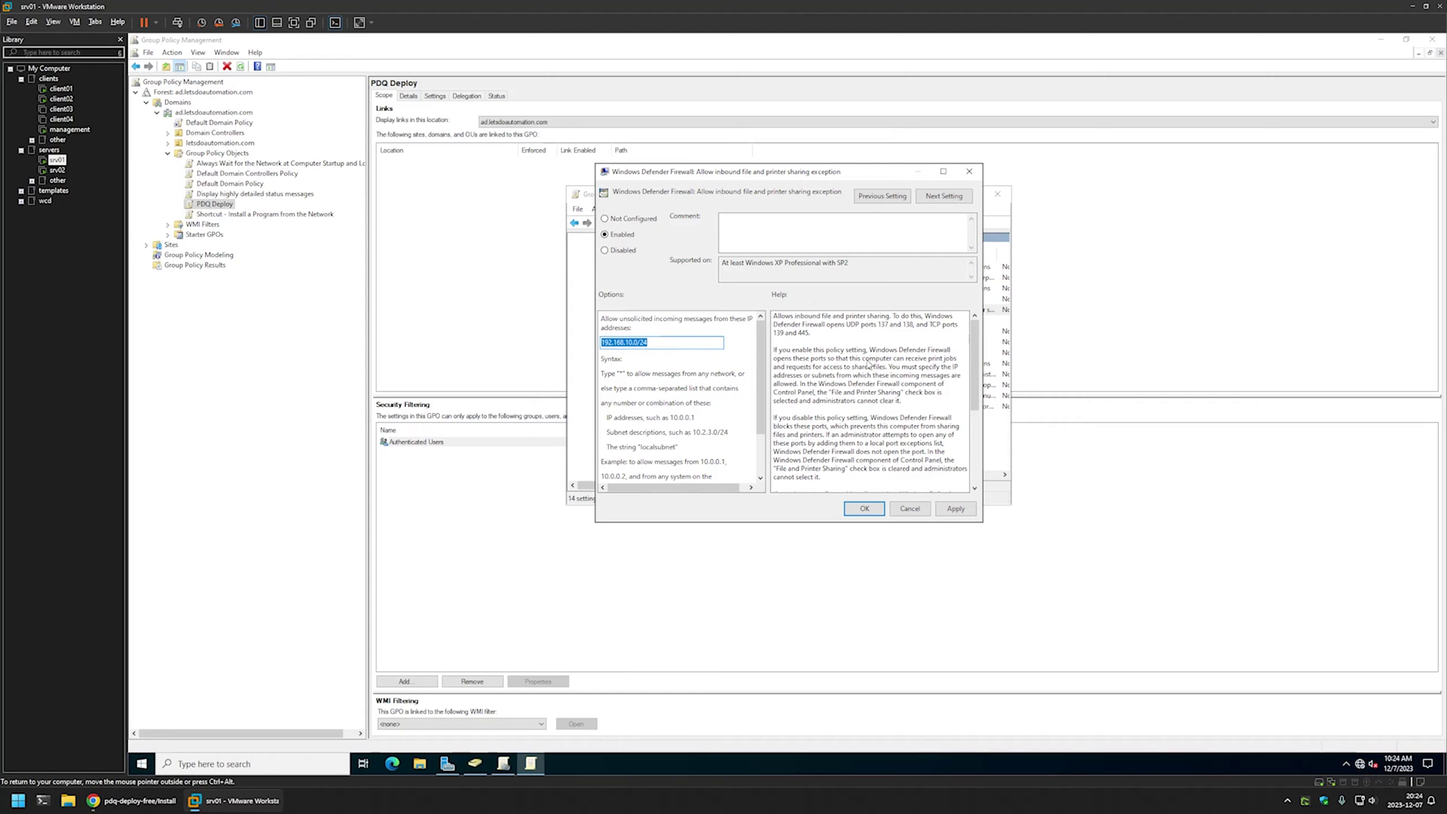
left_click(954, 508)
left_click(864, 508)
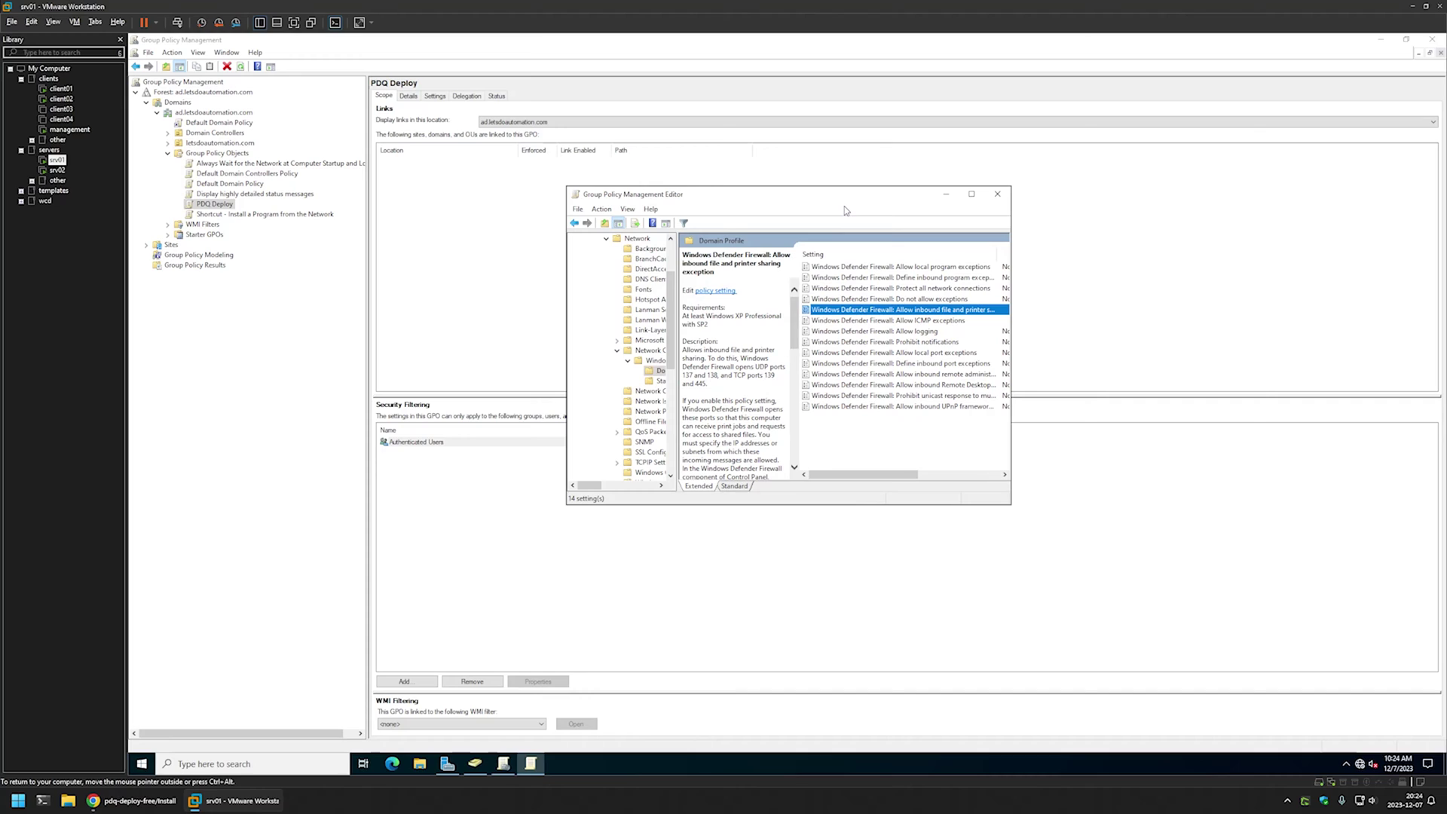
Close the editor and set PDQ Deploy's GPO Status to 'User configuration settings disabled'.
left_click(997, 194)
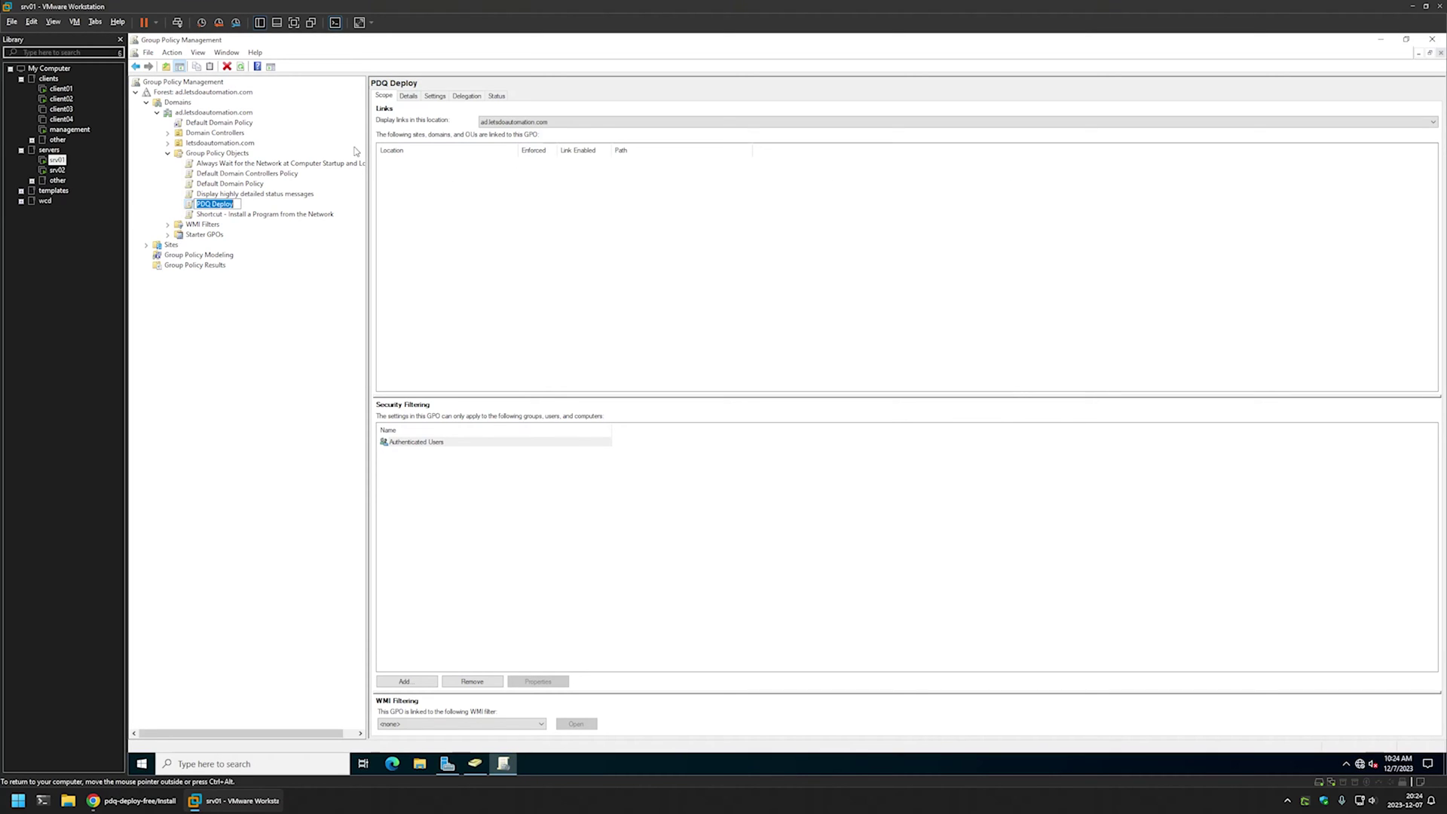
left_click(408, 96)
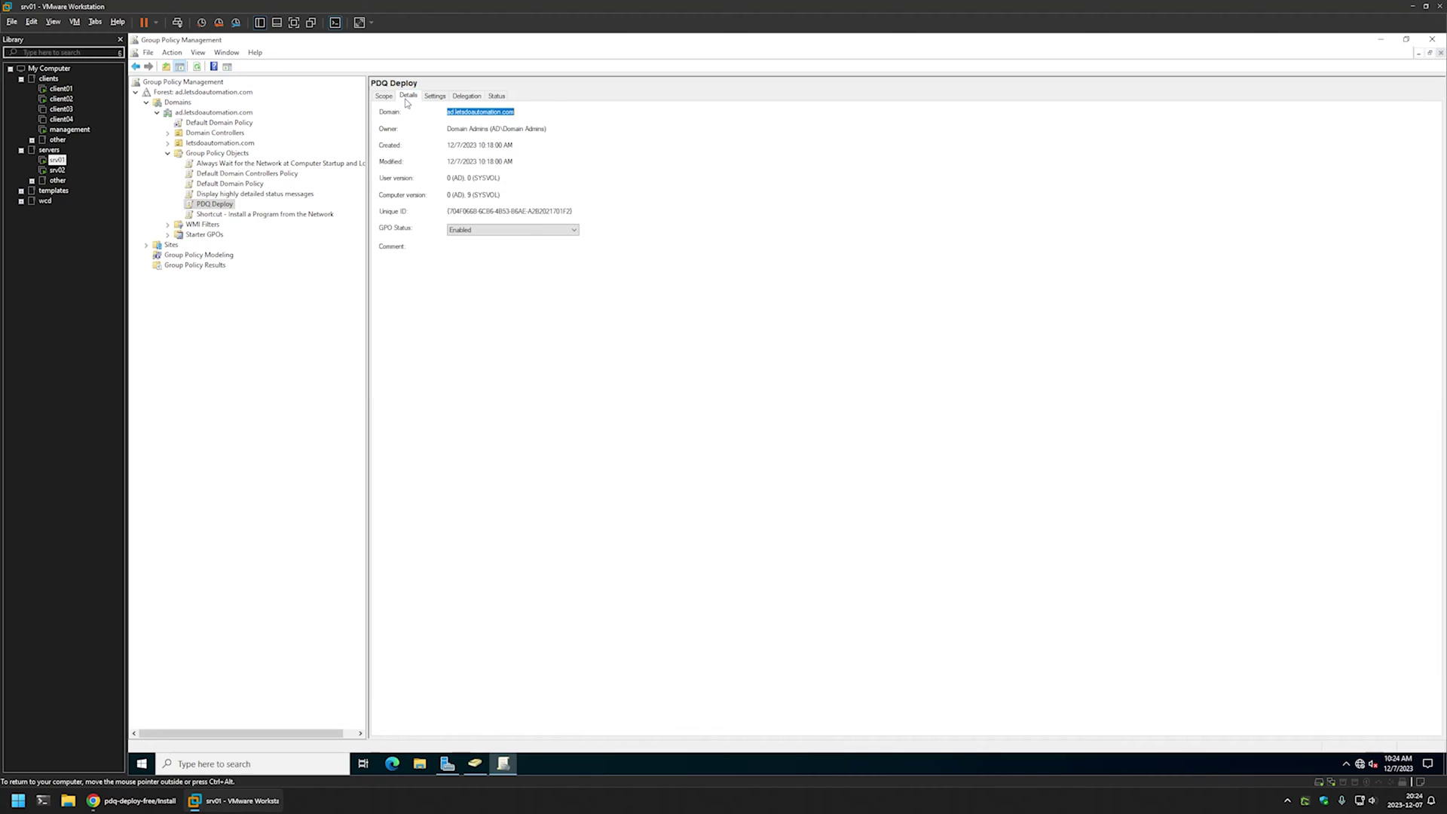
left_click(460, 230)
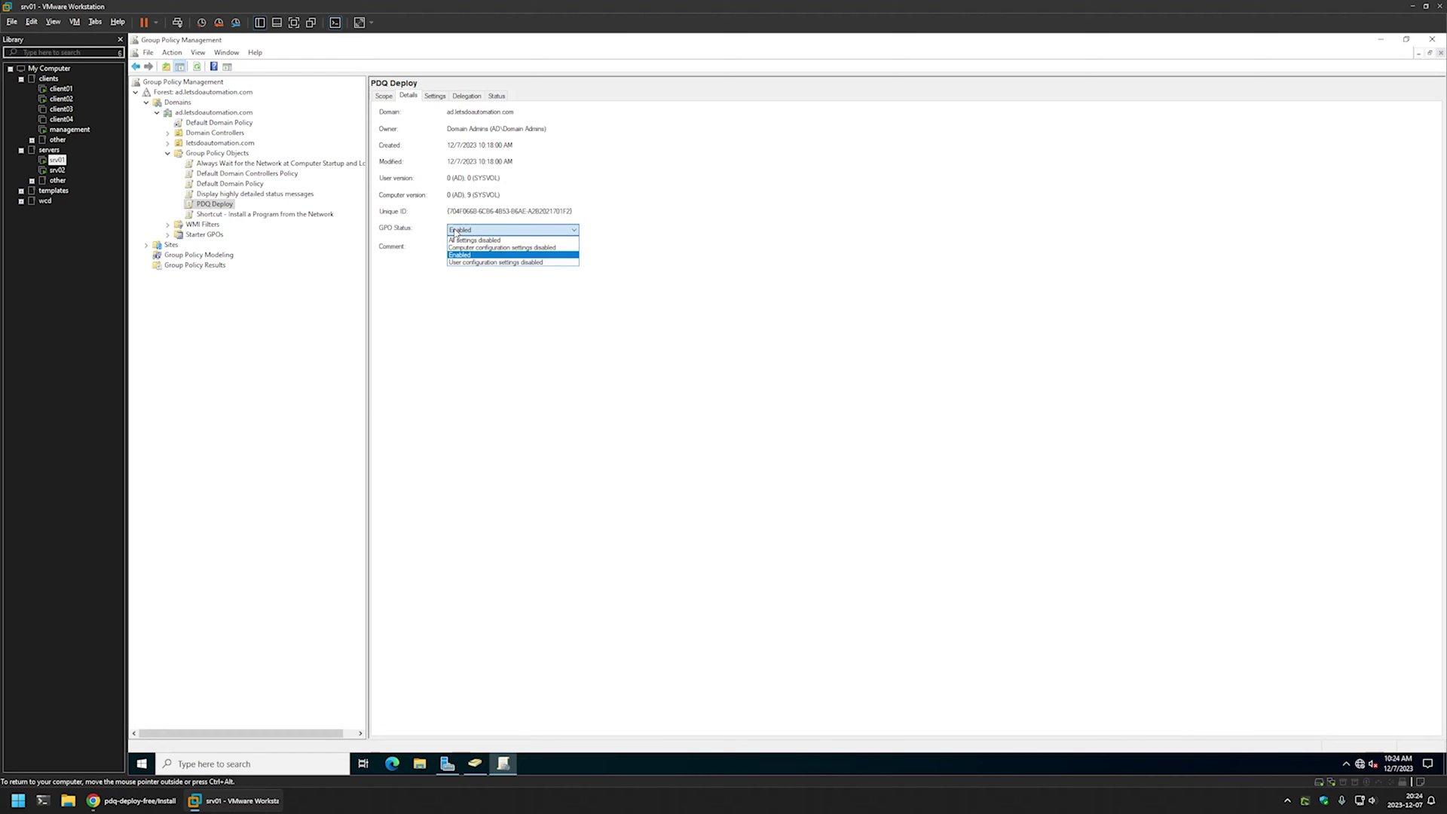
left_click(482, 262)
left_click(812, 417)
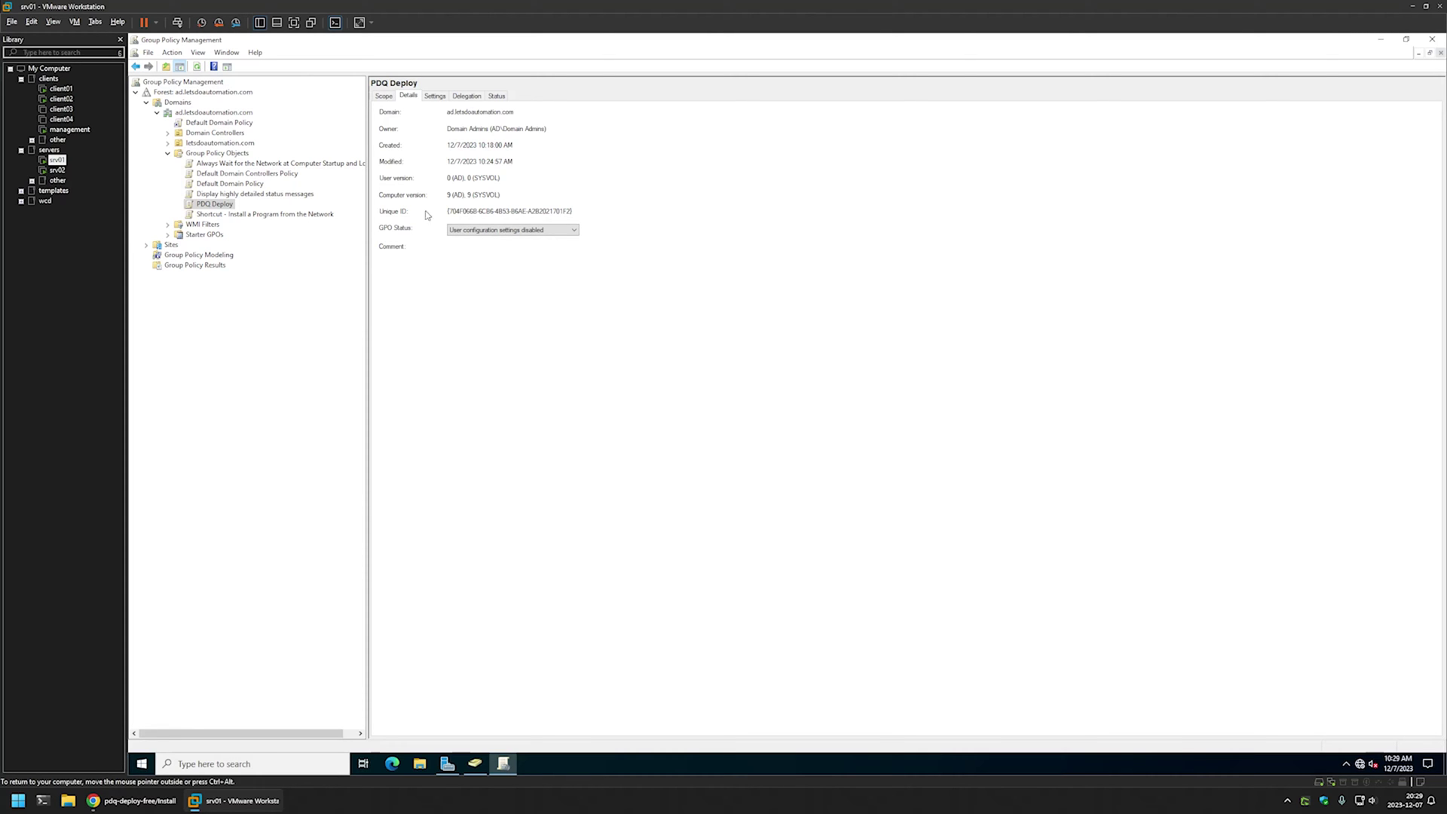
Expand letsdoautomation.com and review the GPOs linked to domain computers 1, 2 and management OUs.
left_click(168, 143)
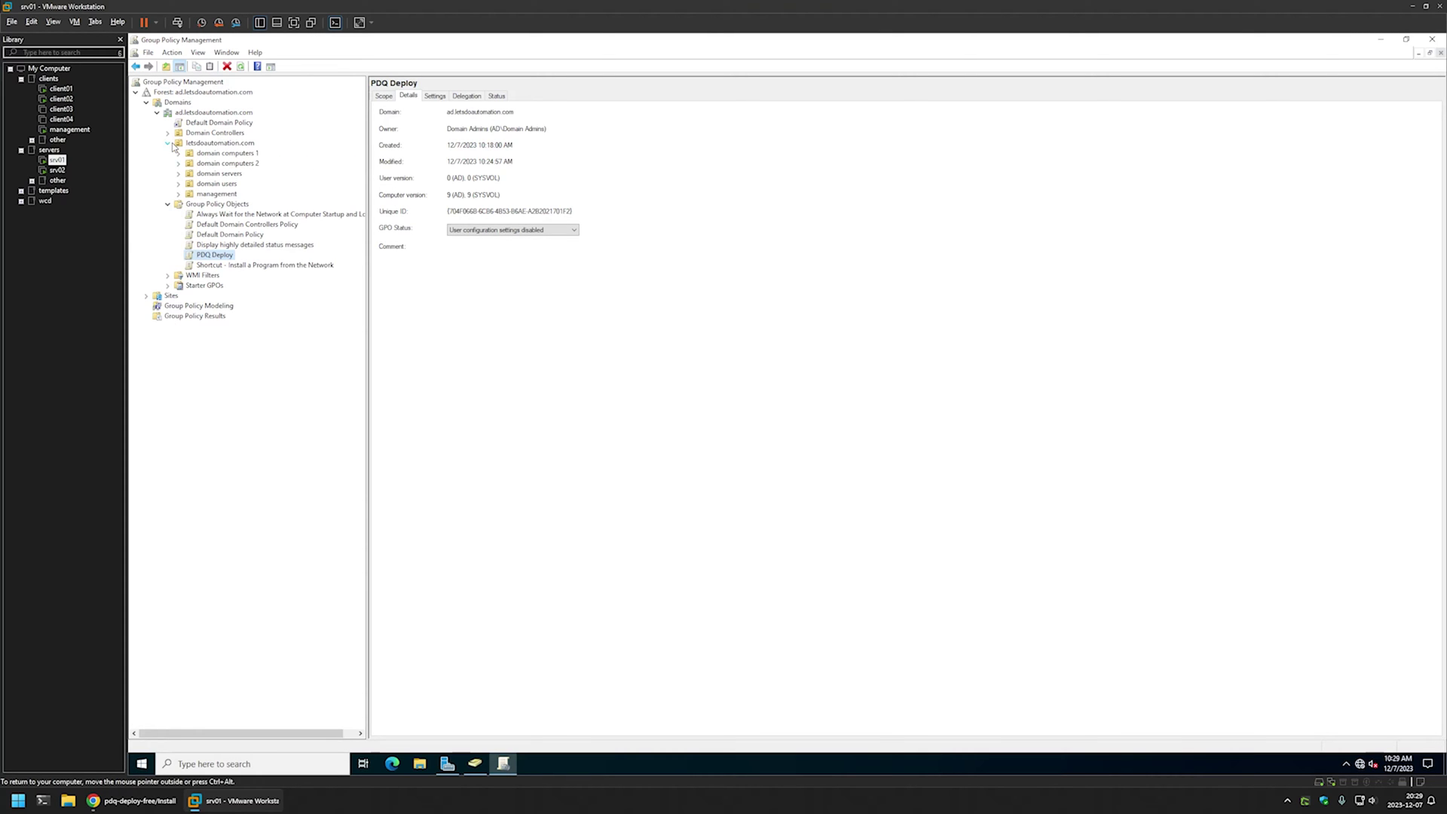
left_click(255, 154)
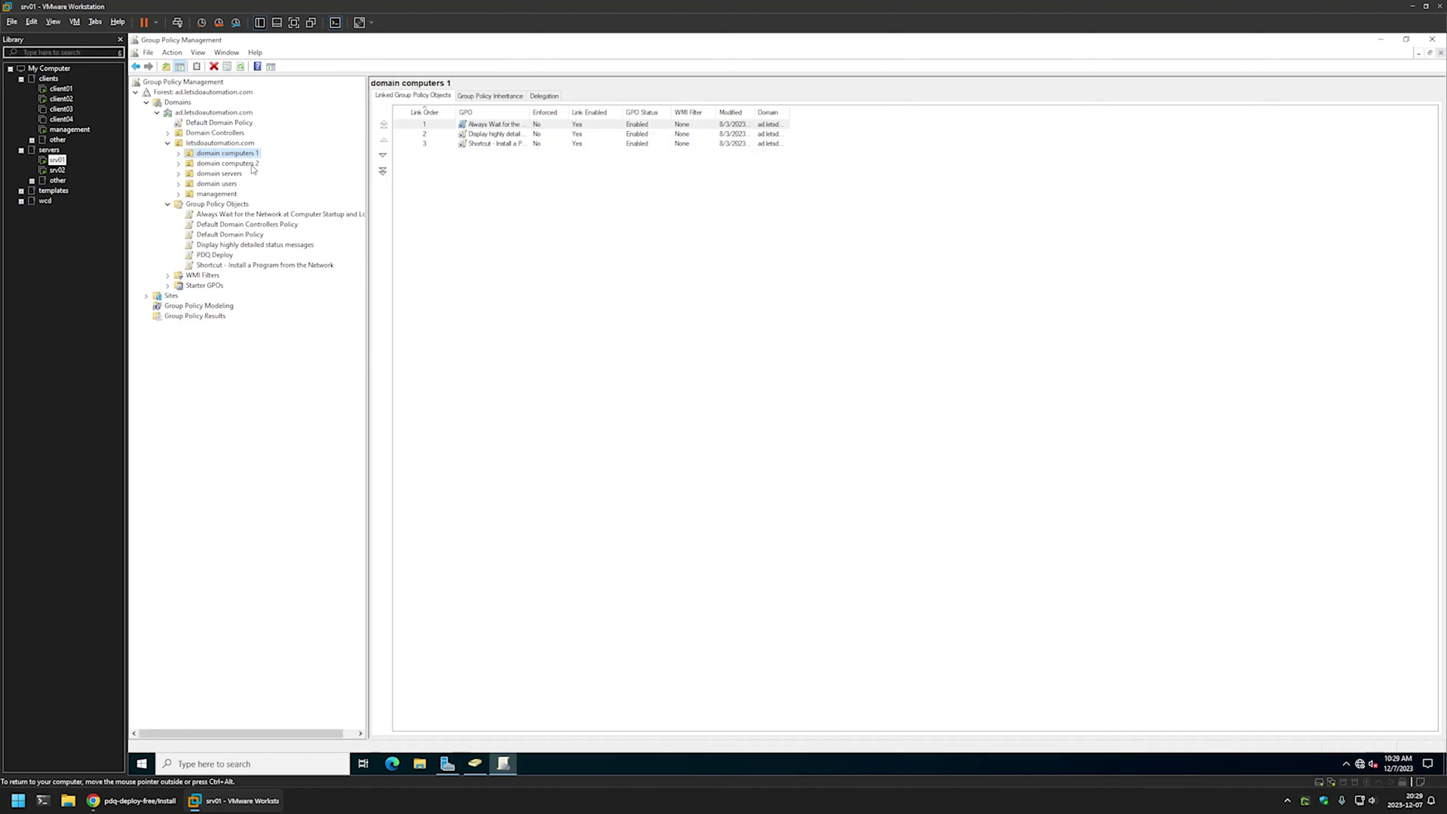
left_click(253, 166)
left_click(228, 195)
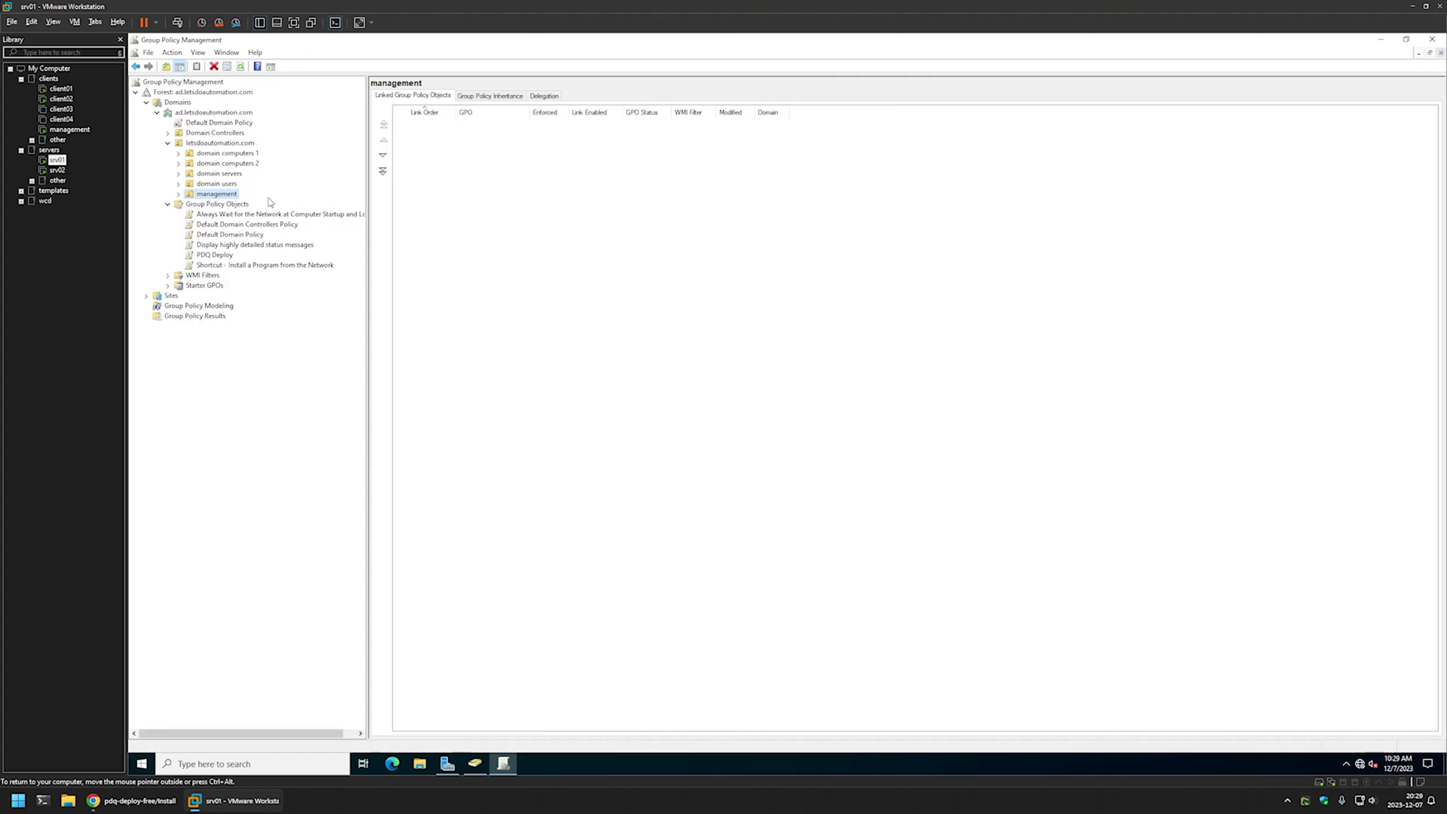
Link the PDQ Deploy GPO to domain computers 1 and expand the OUs to verify.
left_click(216, 257)
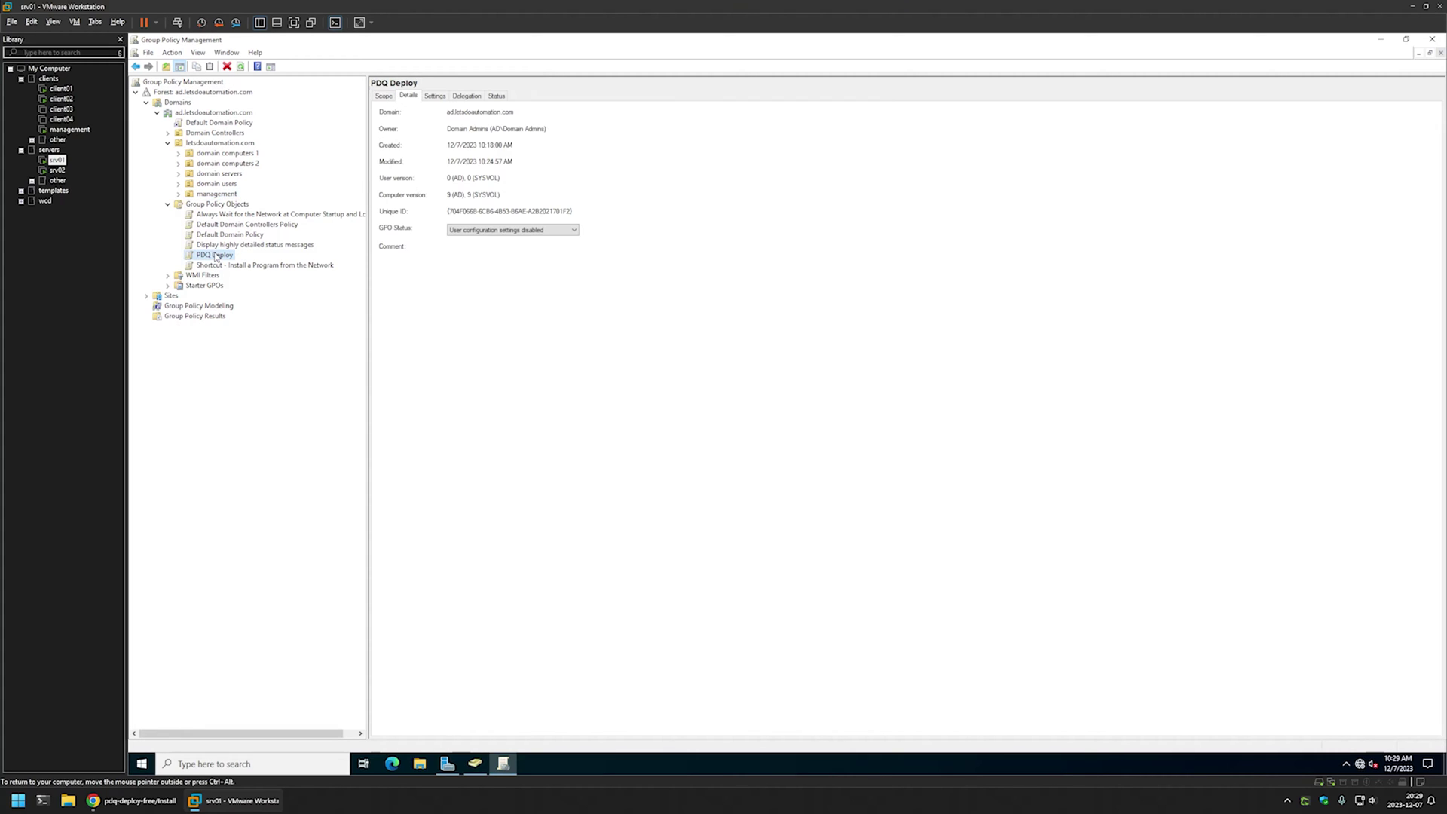
left_click_drag(215, 257, 226, 154)
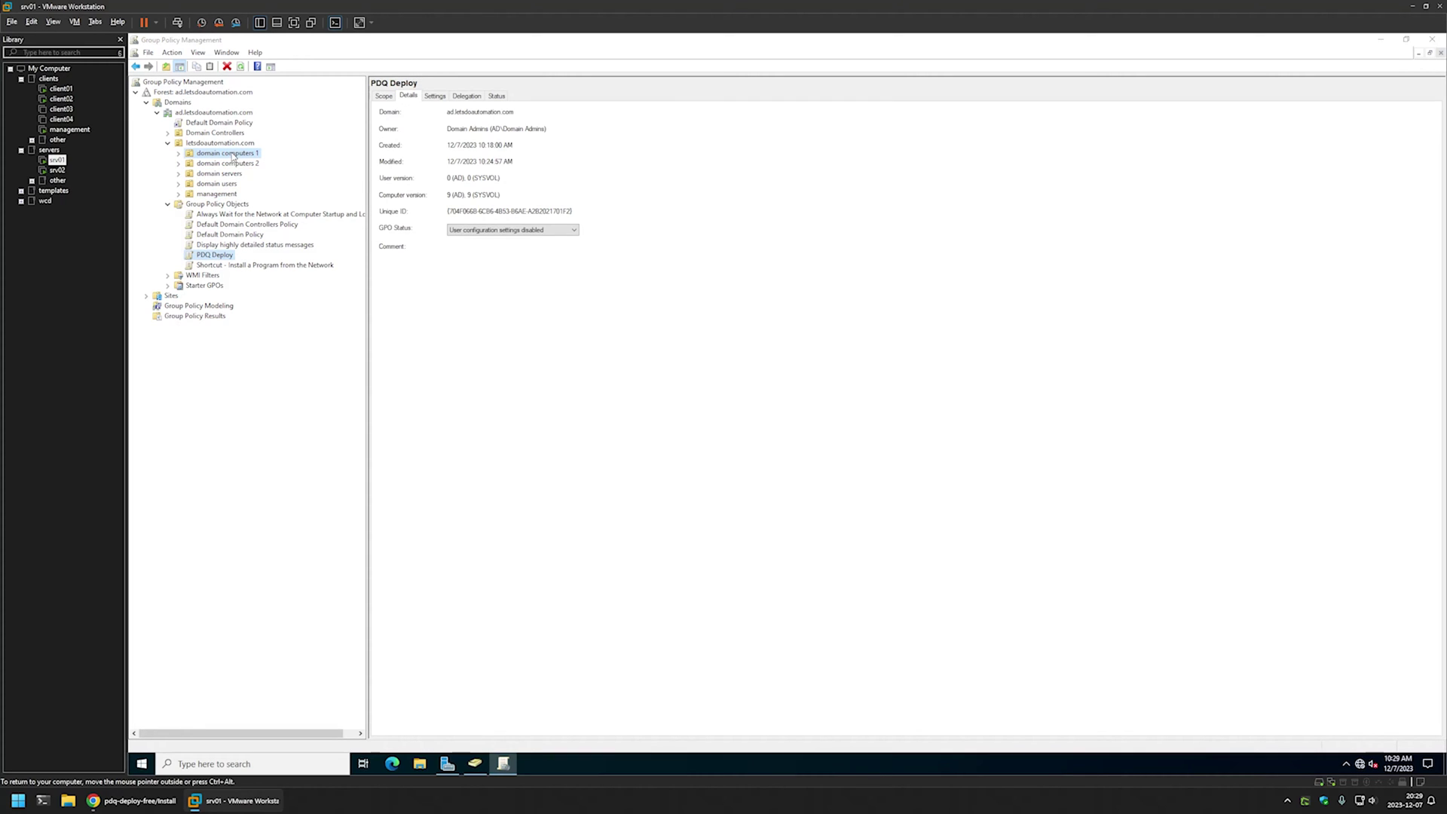
left_click(823, 421)
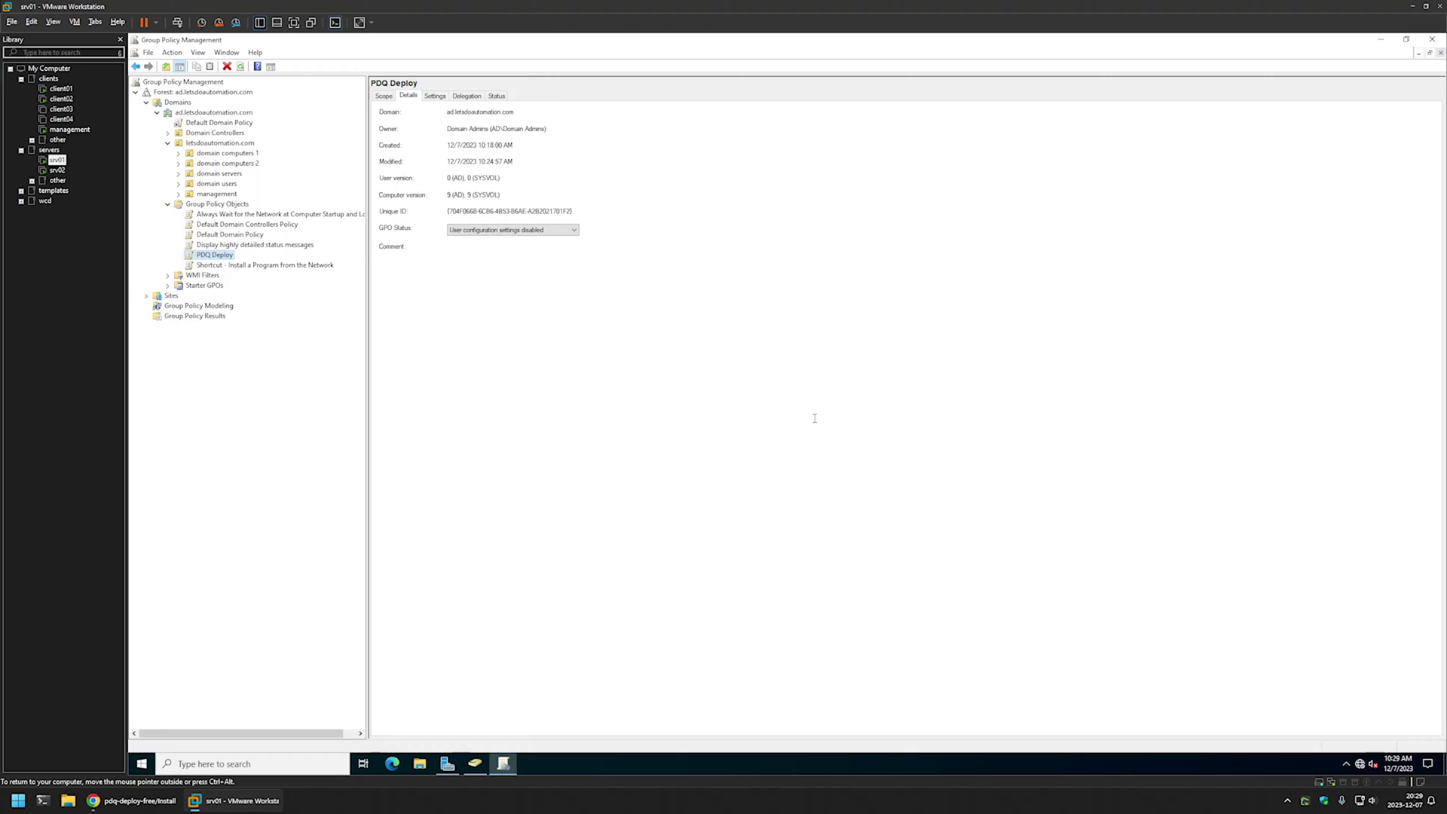
left_click(179, 154)
left_click(178, 204)
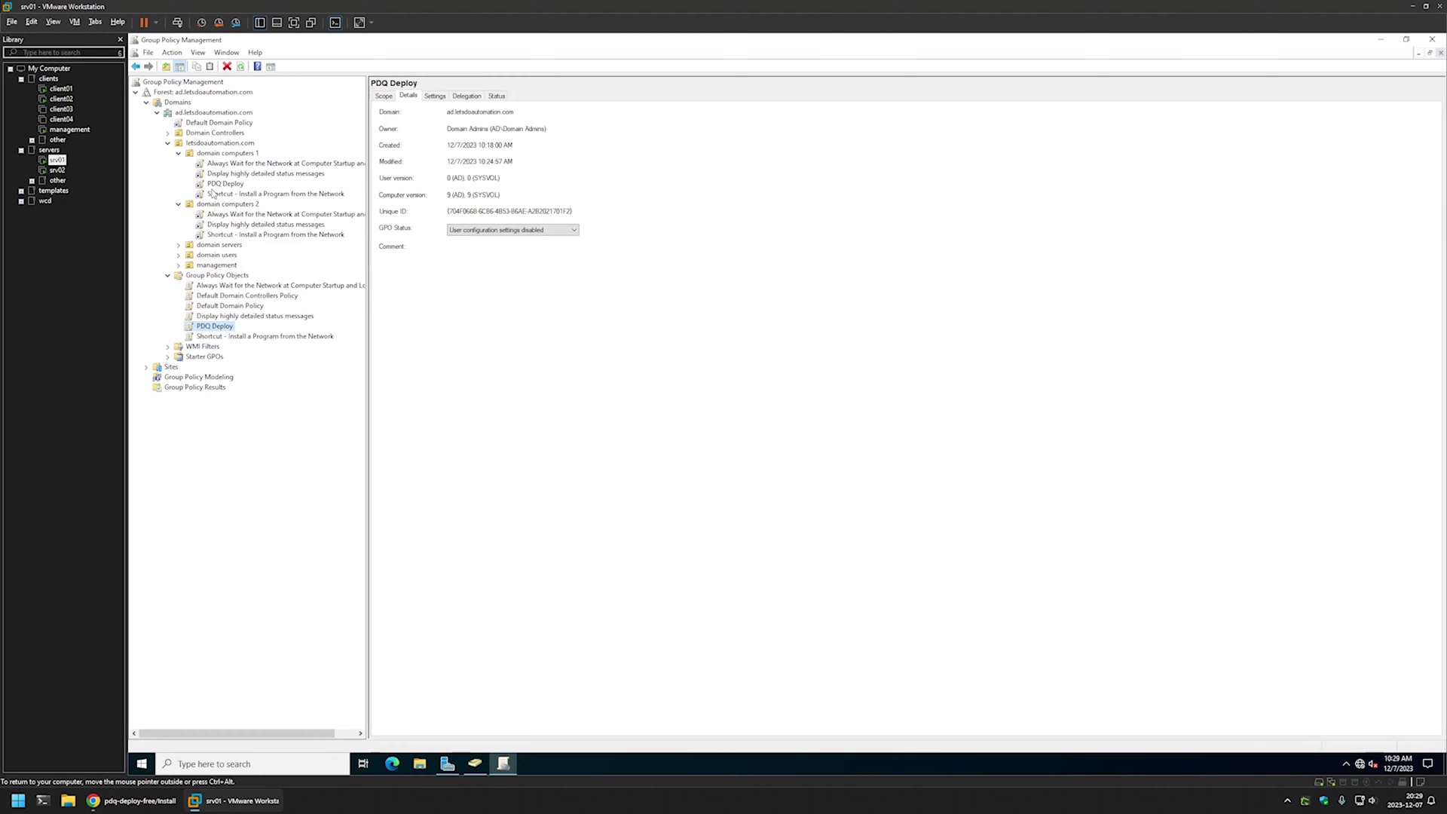
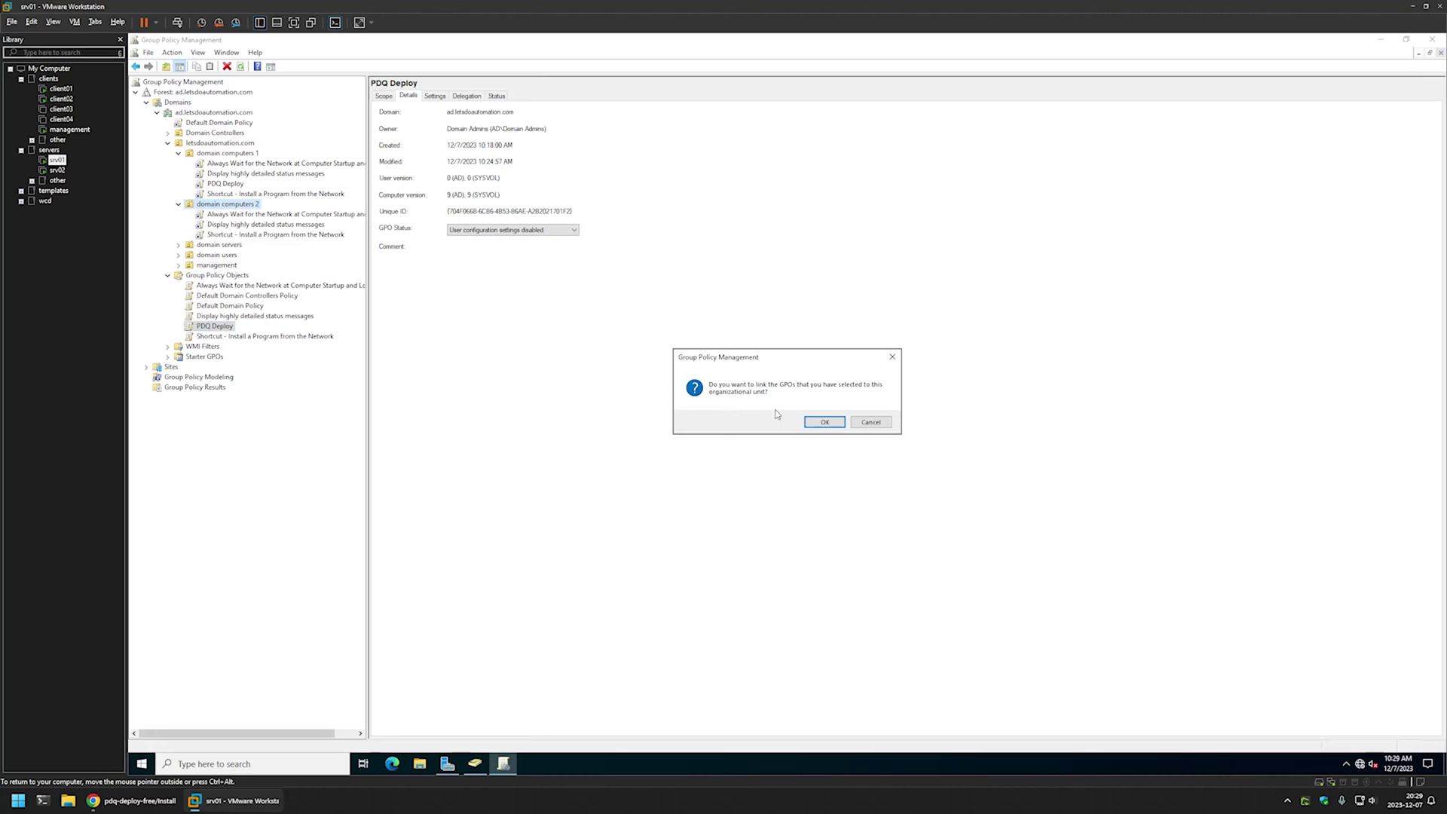
Link the PDQ Deploy GPO to the domain computers 2 and management OUs, confirming each link.
left_click(822, 424)
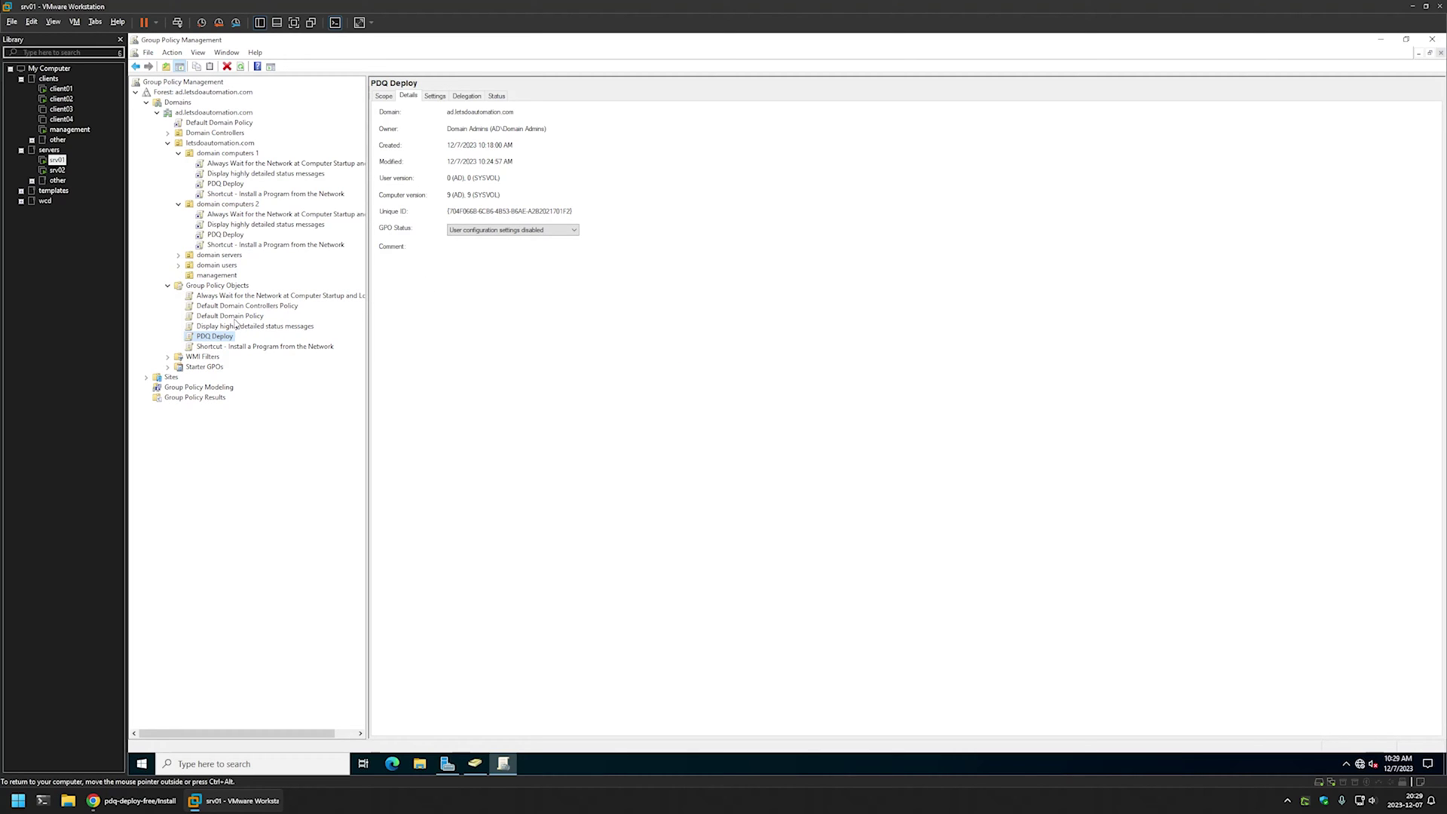
left_click_drag(221, 337, 218, 276)
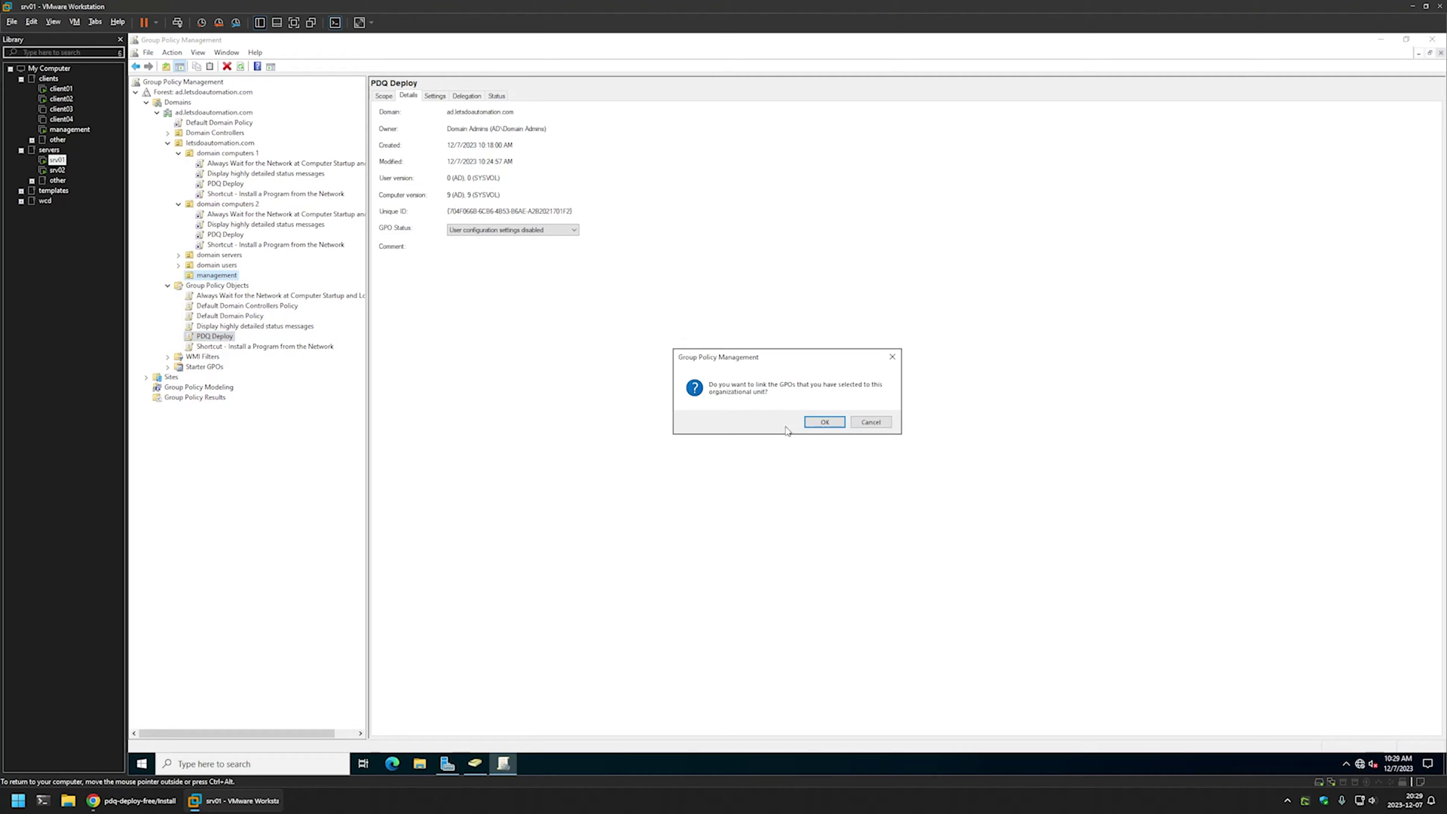
left_click(824, 422)
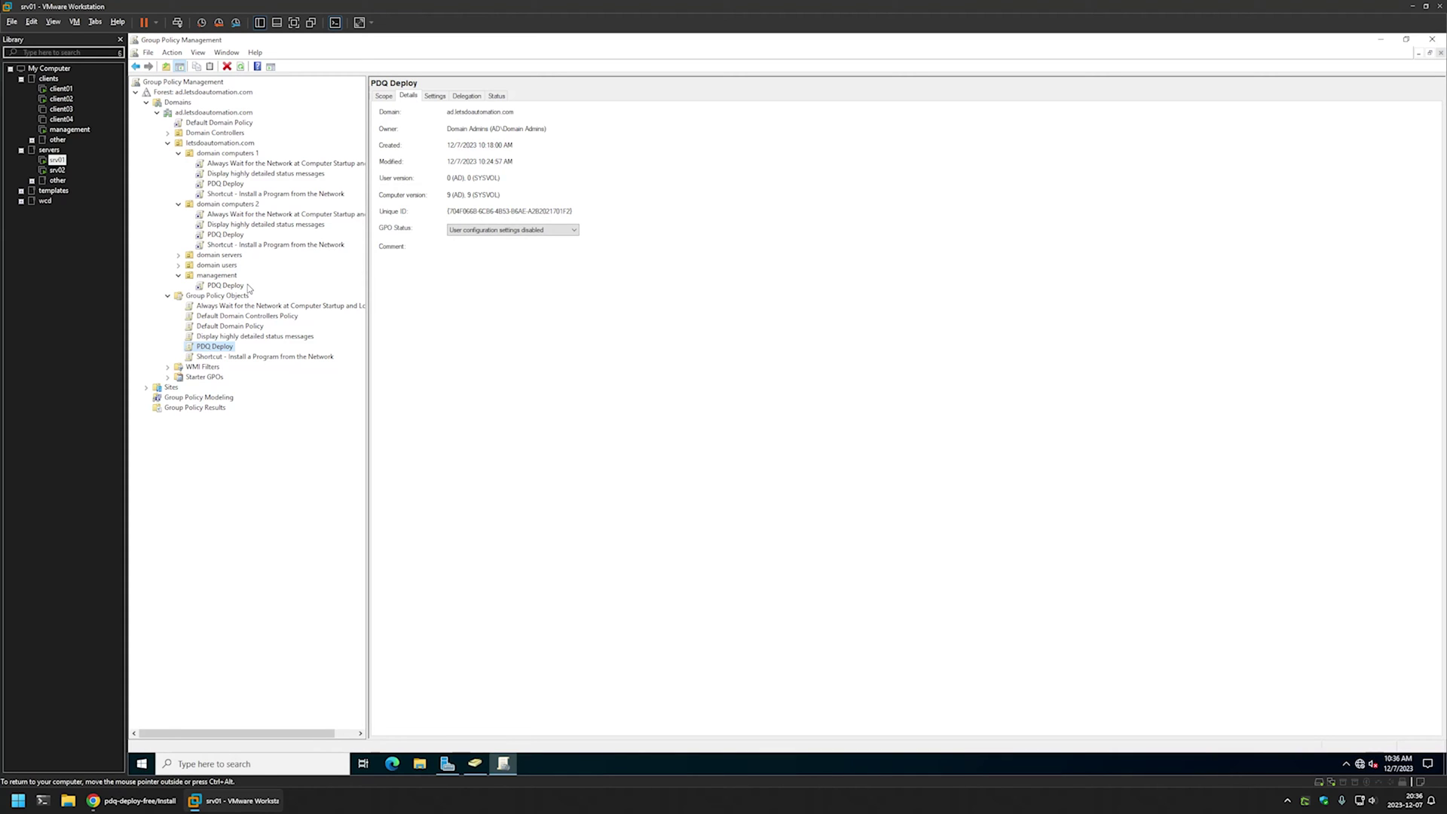
left_click(134, 800)
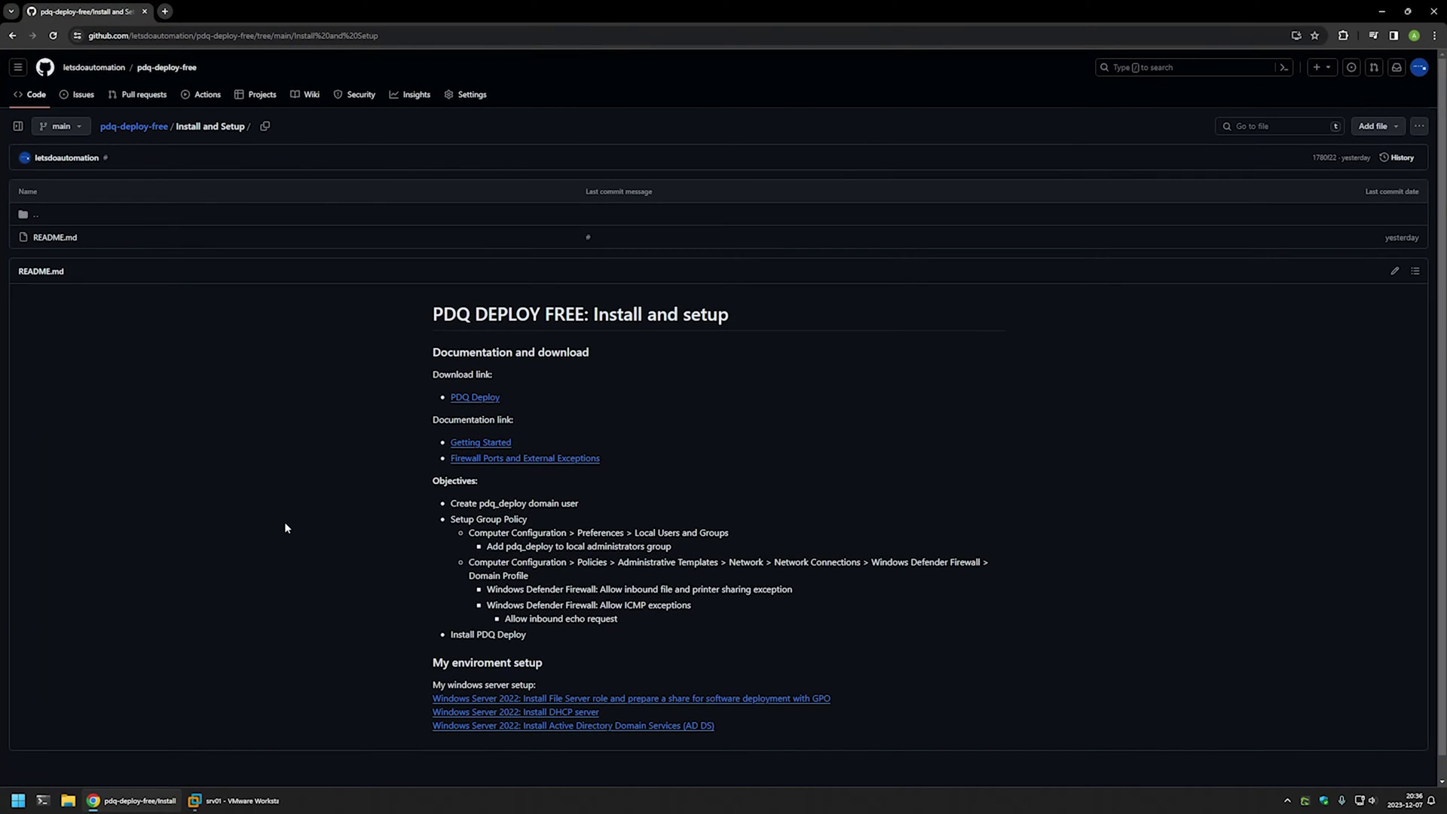
From the README link, download the Deploy installer on the PDQ Portal's Deploy & Inventory page.
middle_click(468, 396)
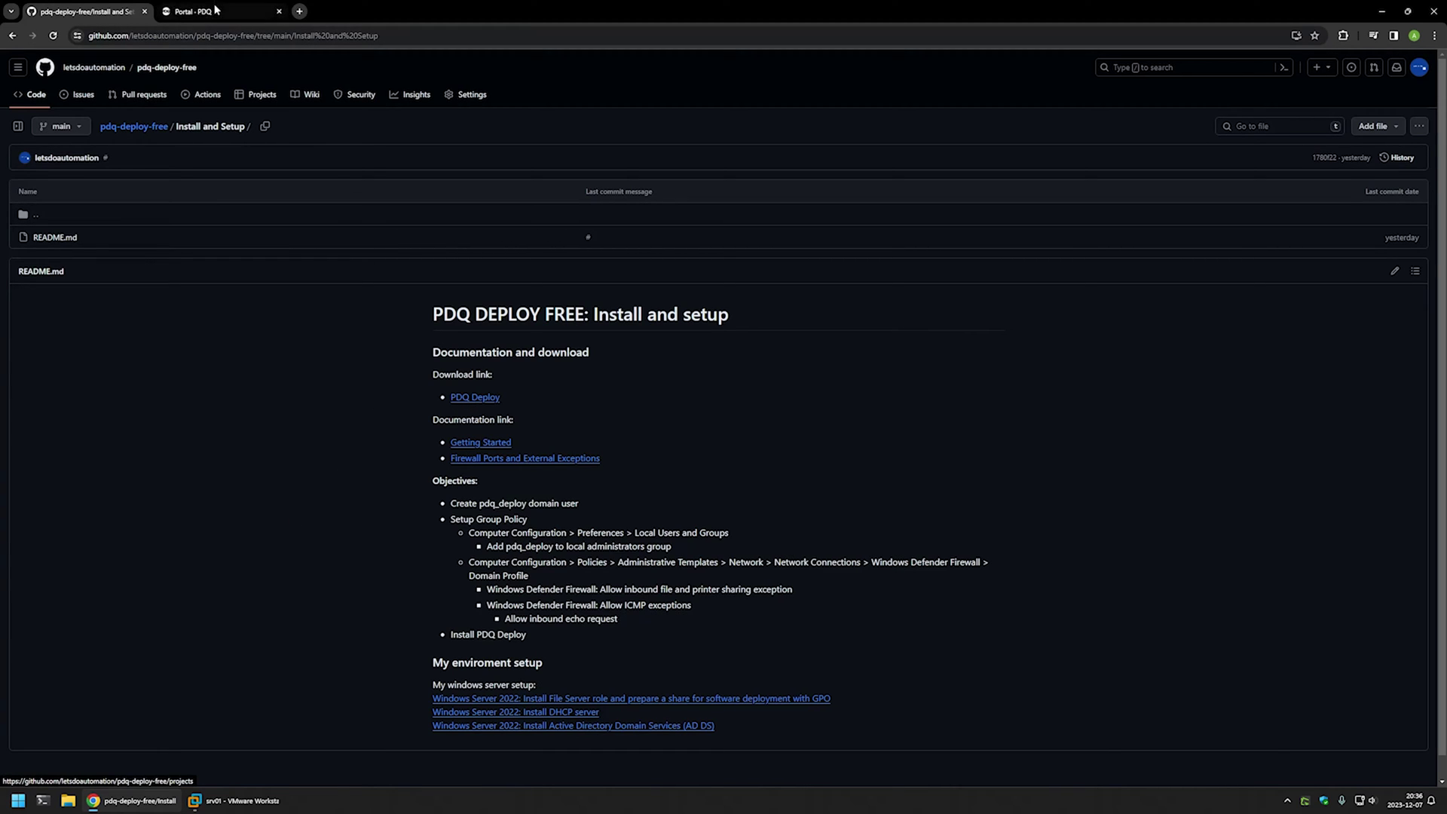
left_click(225, 9)
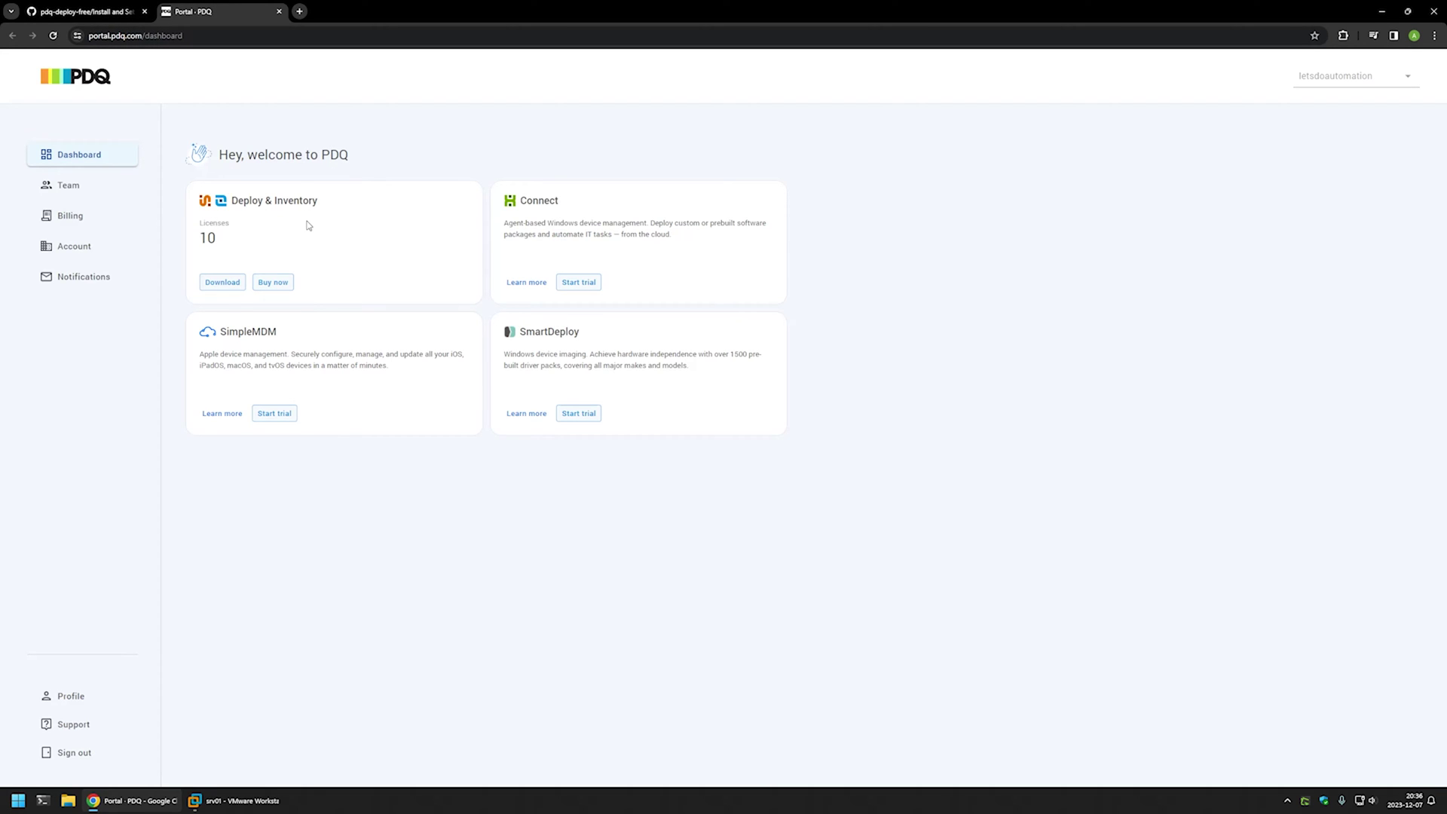
left_click(212, 284)
left_click_drag(199, 267, 248, 268)
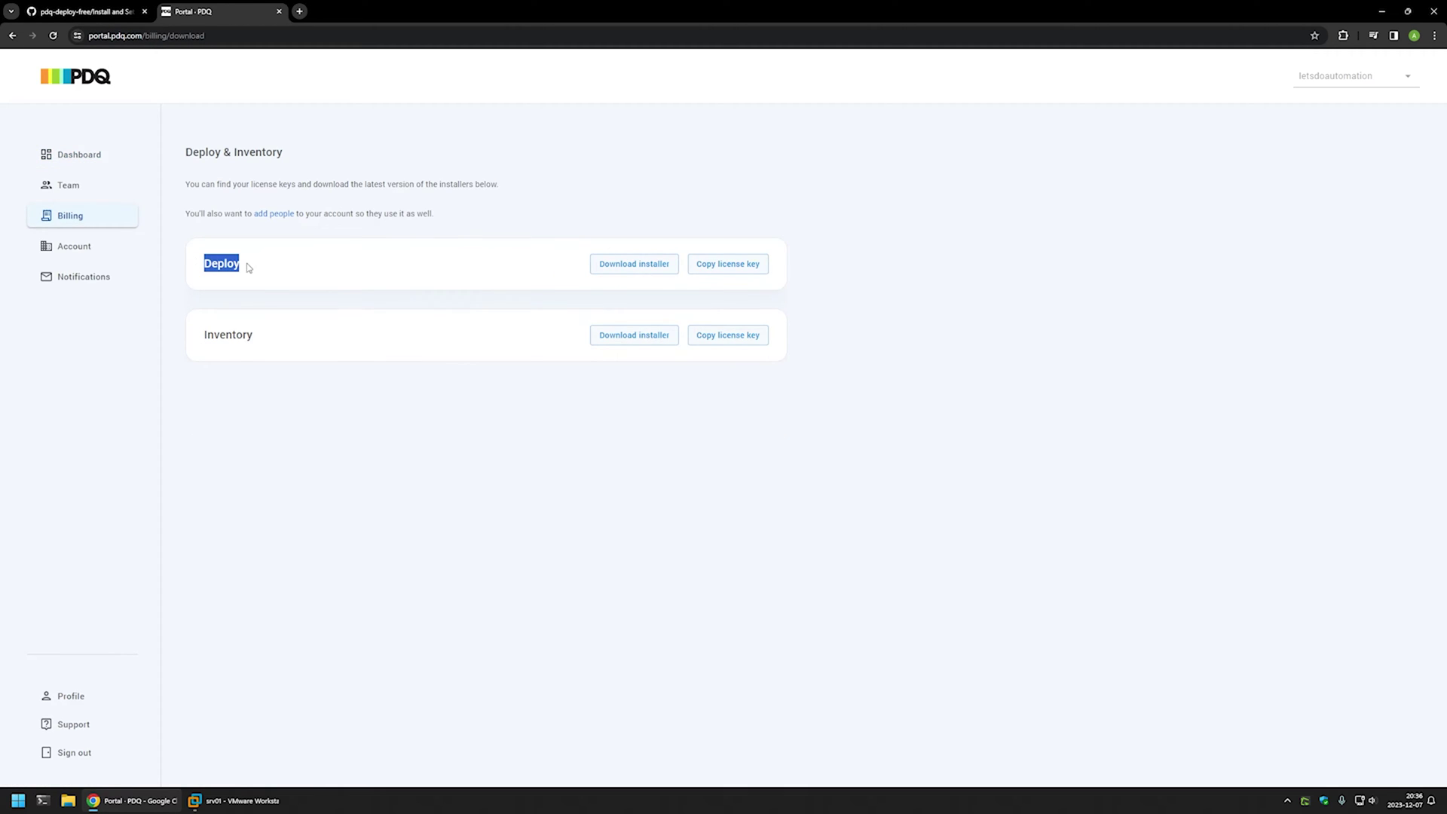
left_click(667, 269)
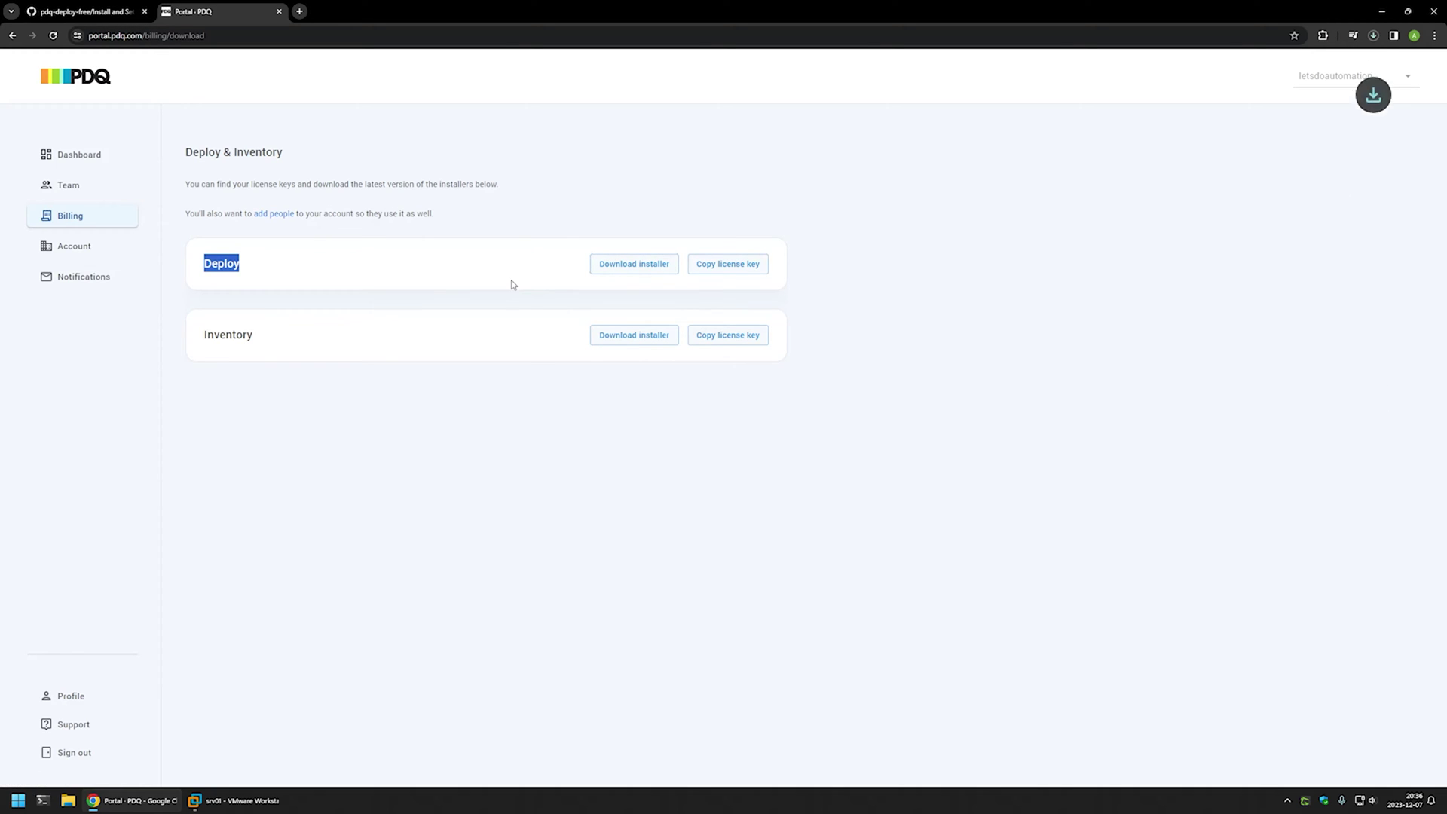
right_click(68, 801)
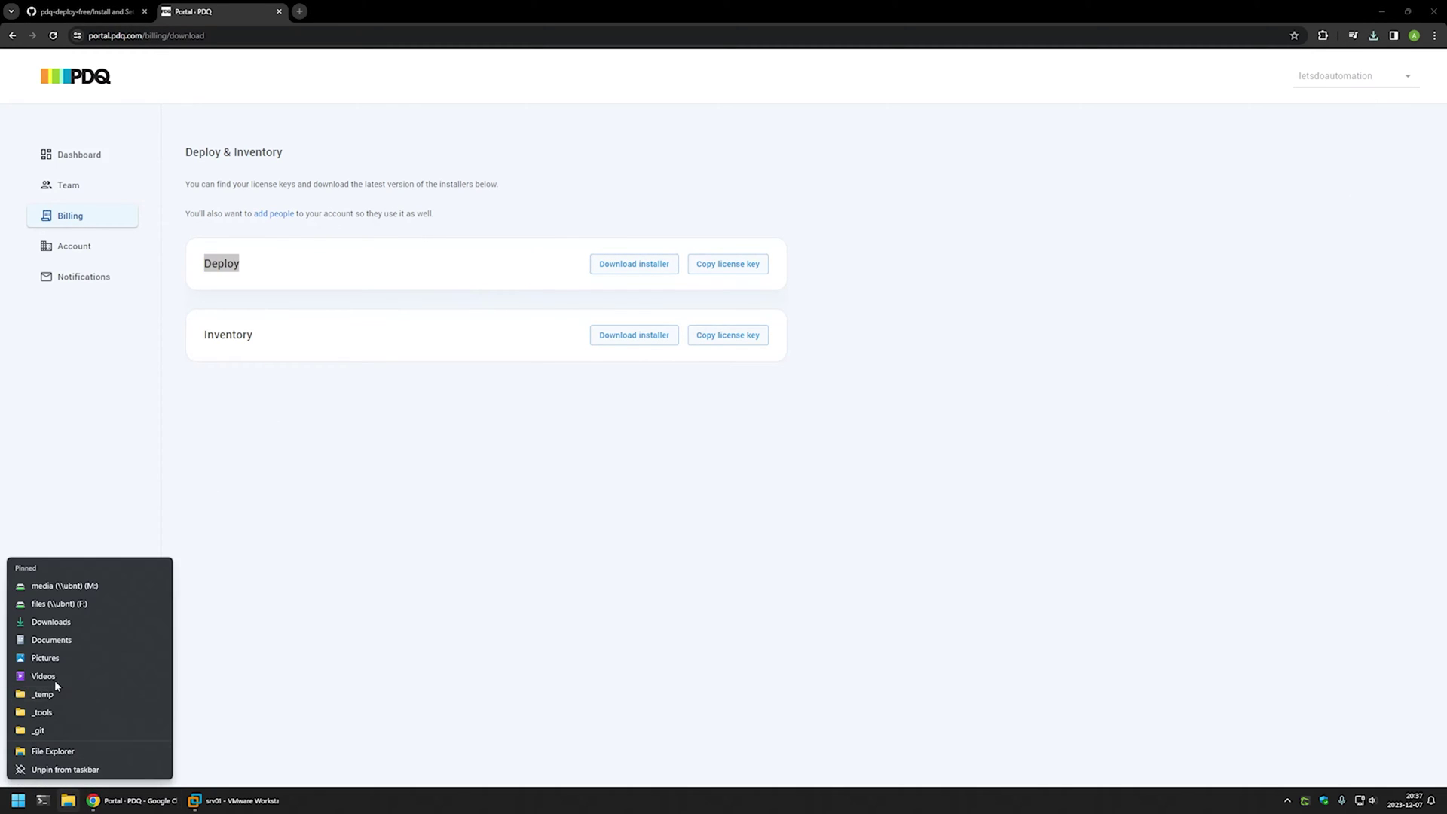
Copy Deploy_19.3.488.0.exe from the Downloads folder and return to the srv01 VM.
left_click(52, 622)
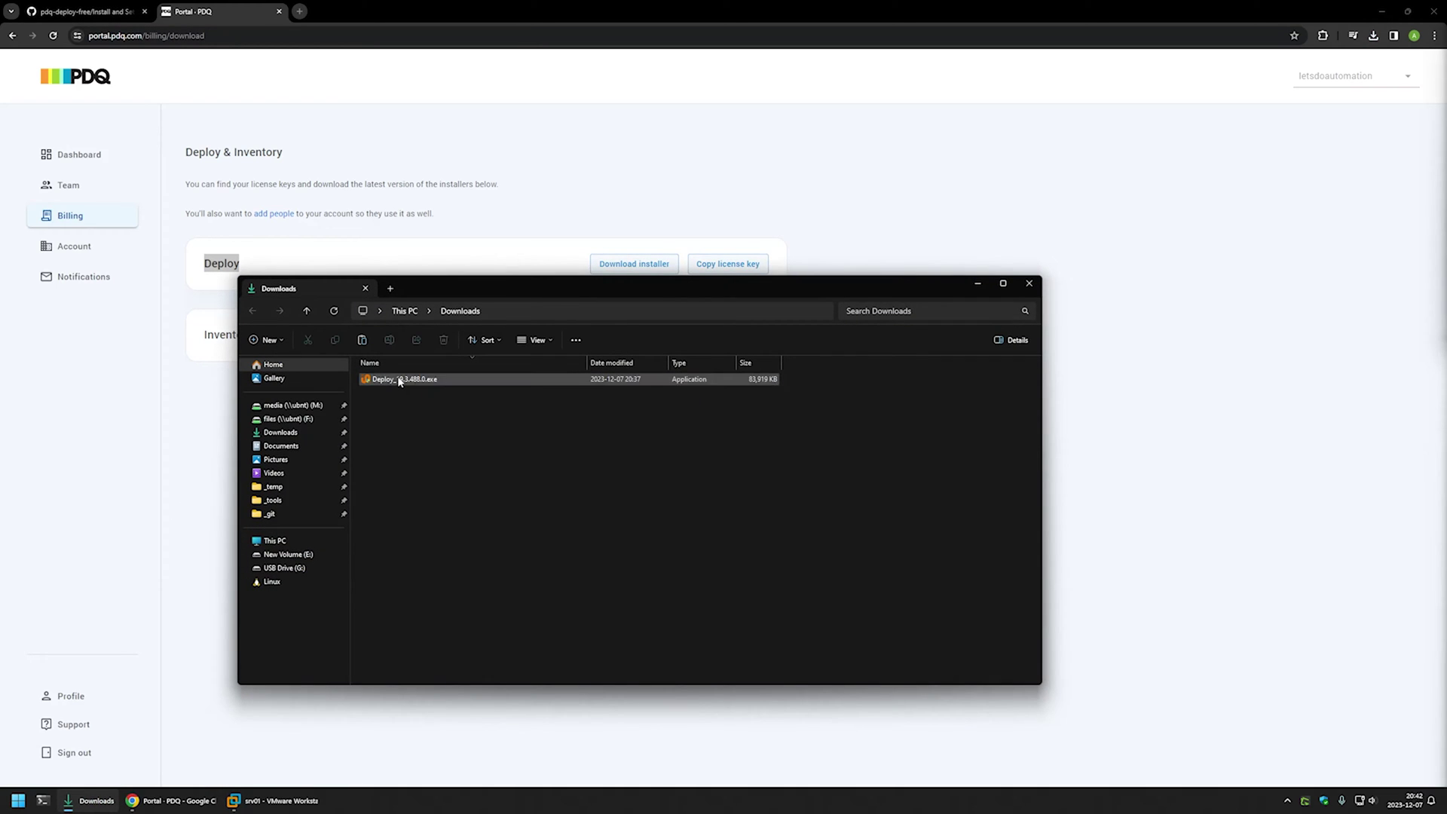
right_click(399, 379)
left_click(427, 567)
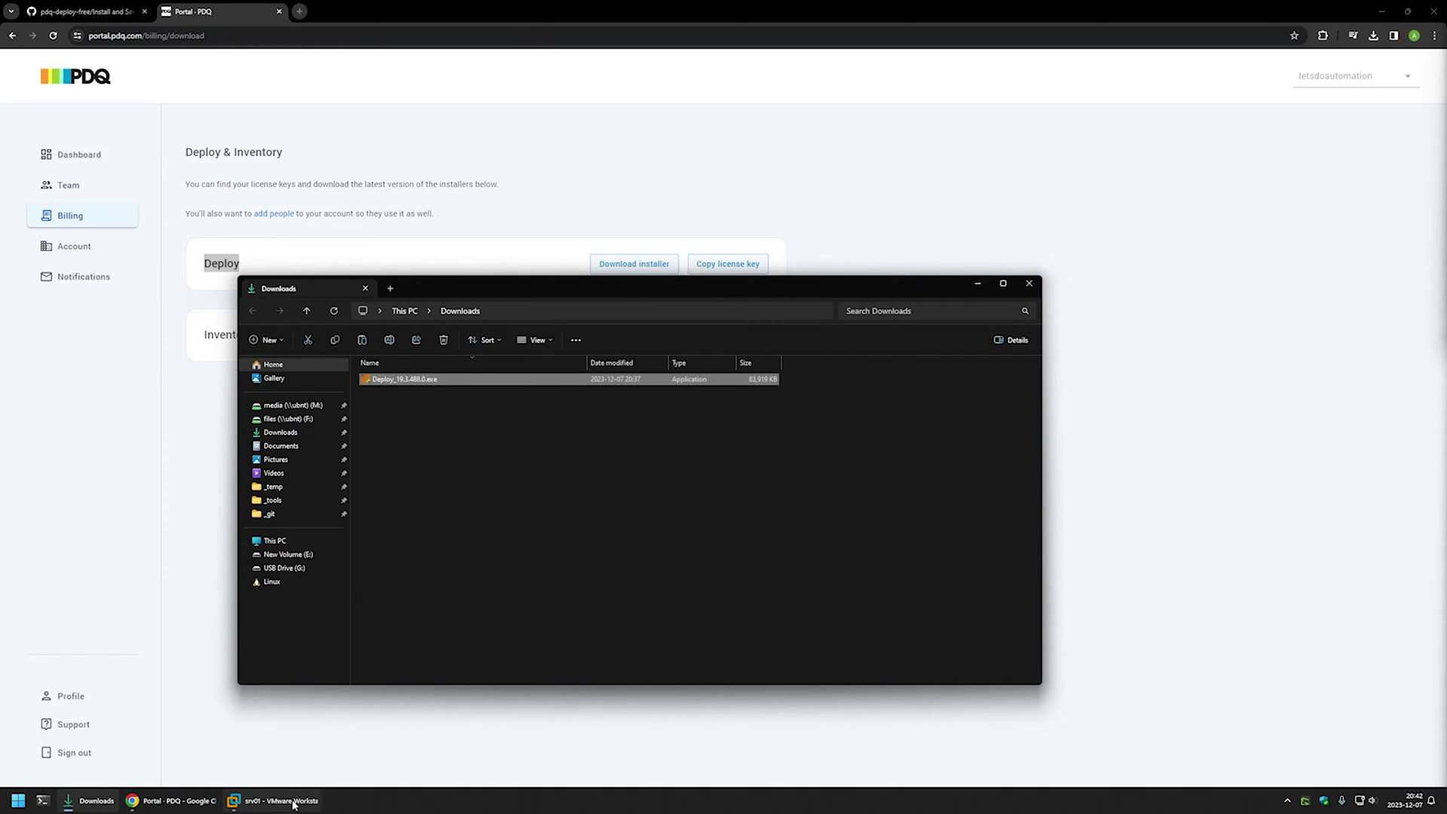
left_click(275, 800)
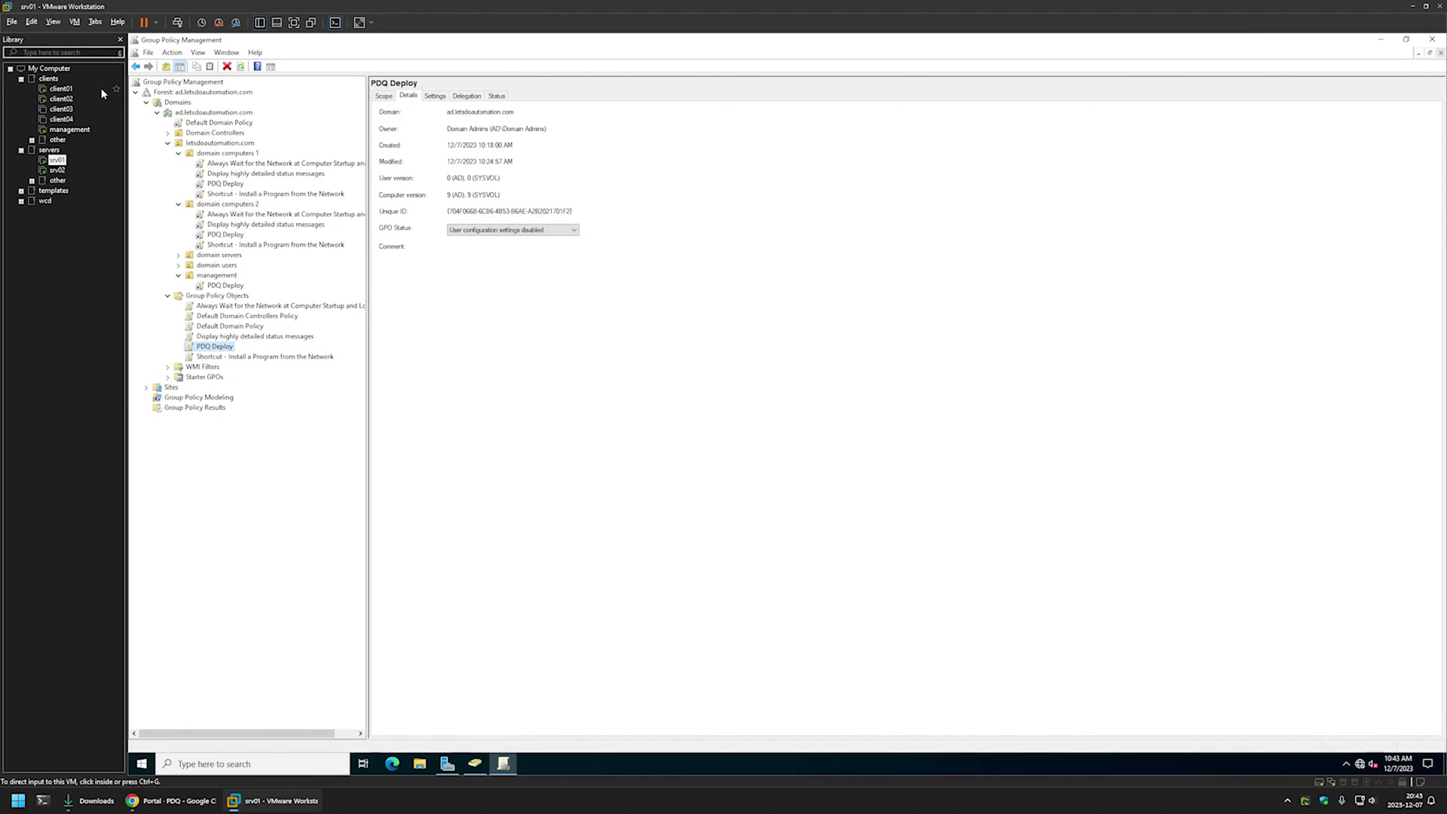
Paste Deploy_19.3.488.0.exe onto the management VM's desktop and run it.
left_click(69, 130)
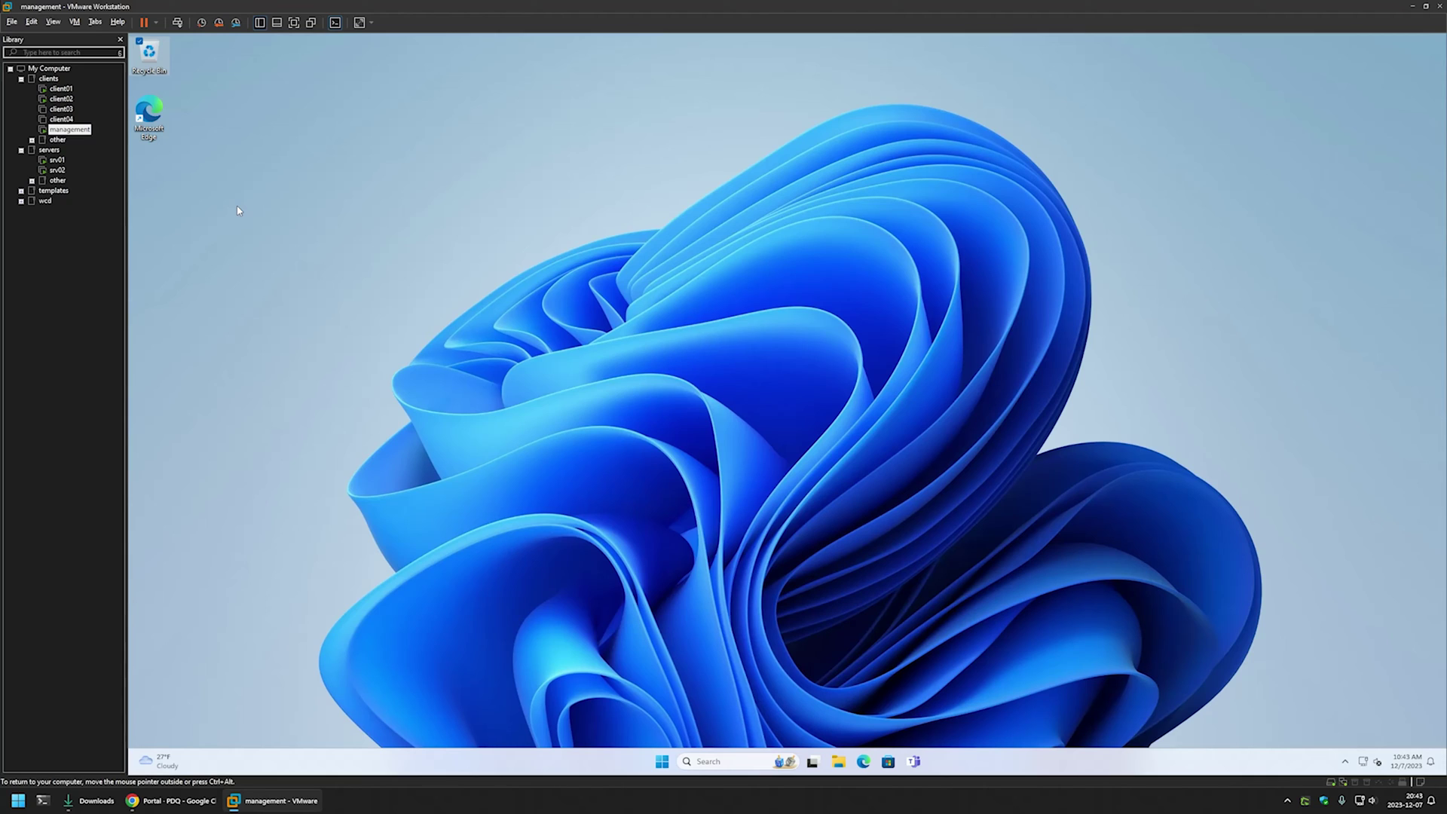
right_click(200, 194)
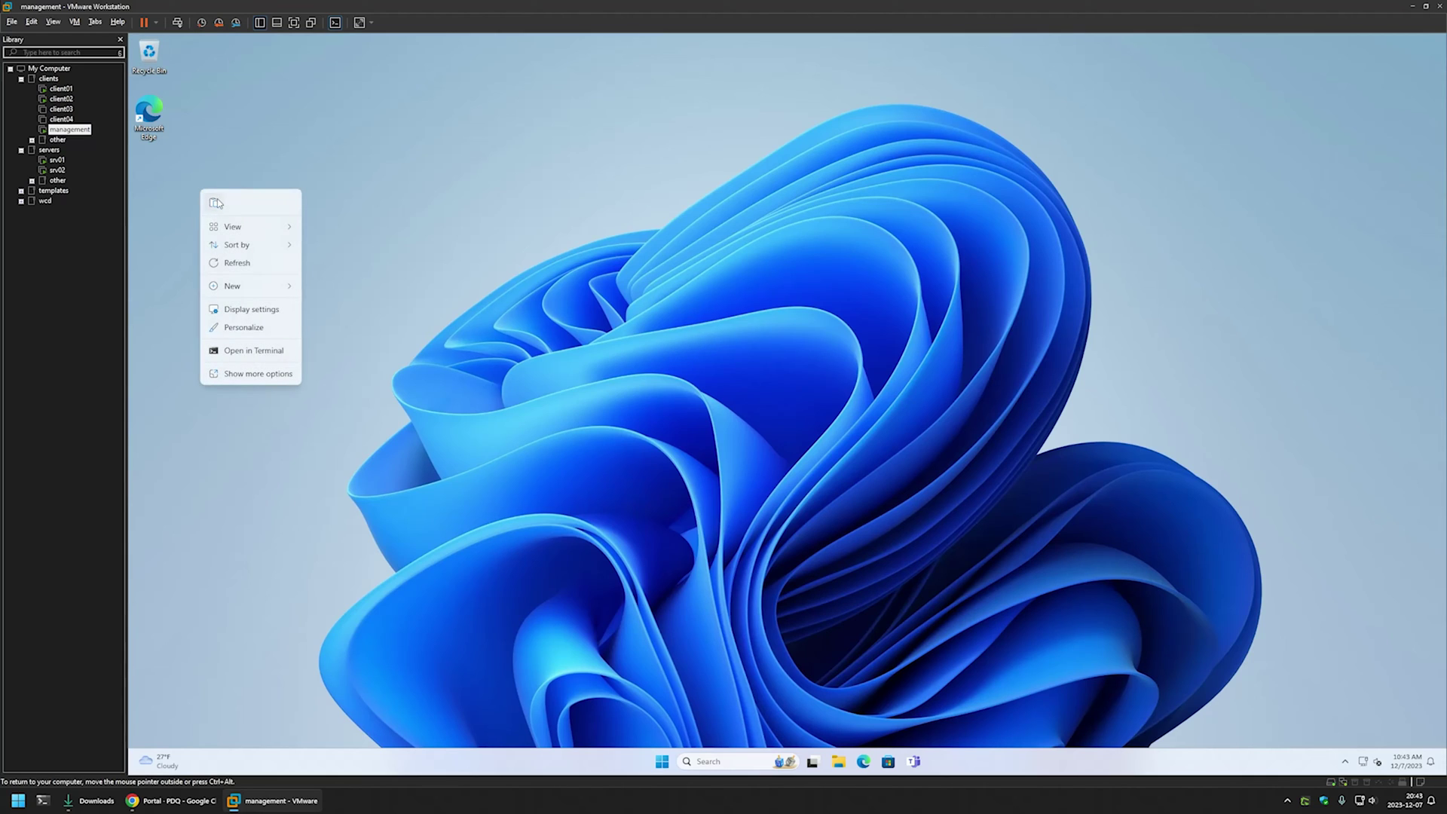
left_click(205, 199)
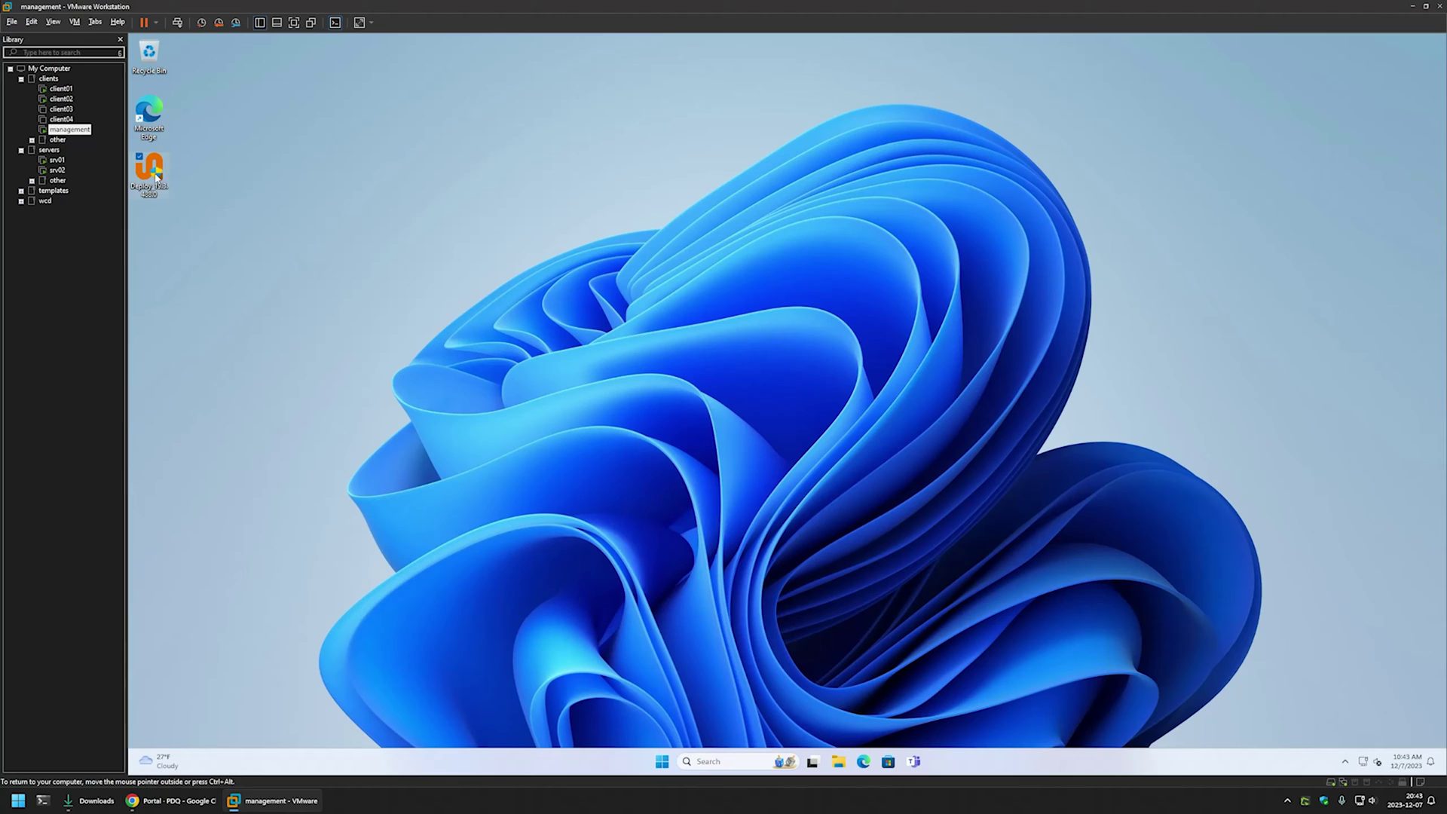
double_click(169, 178)
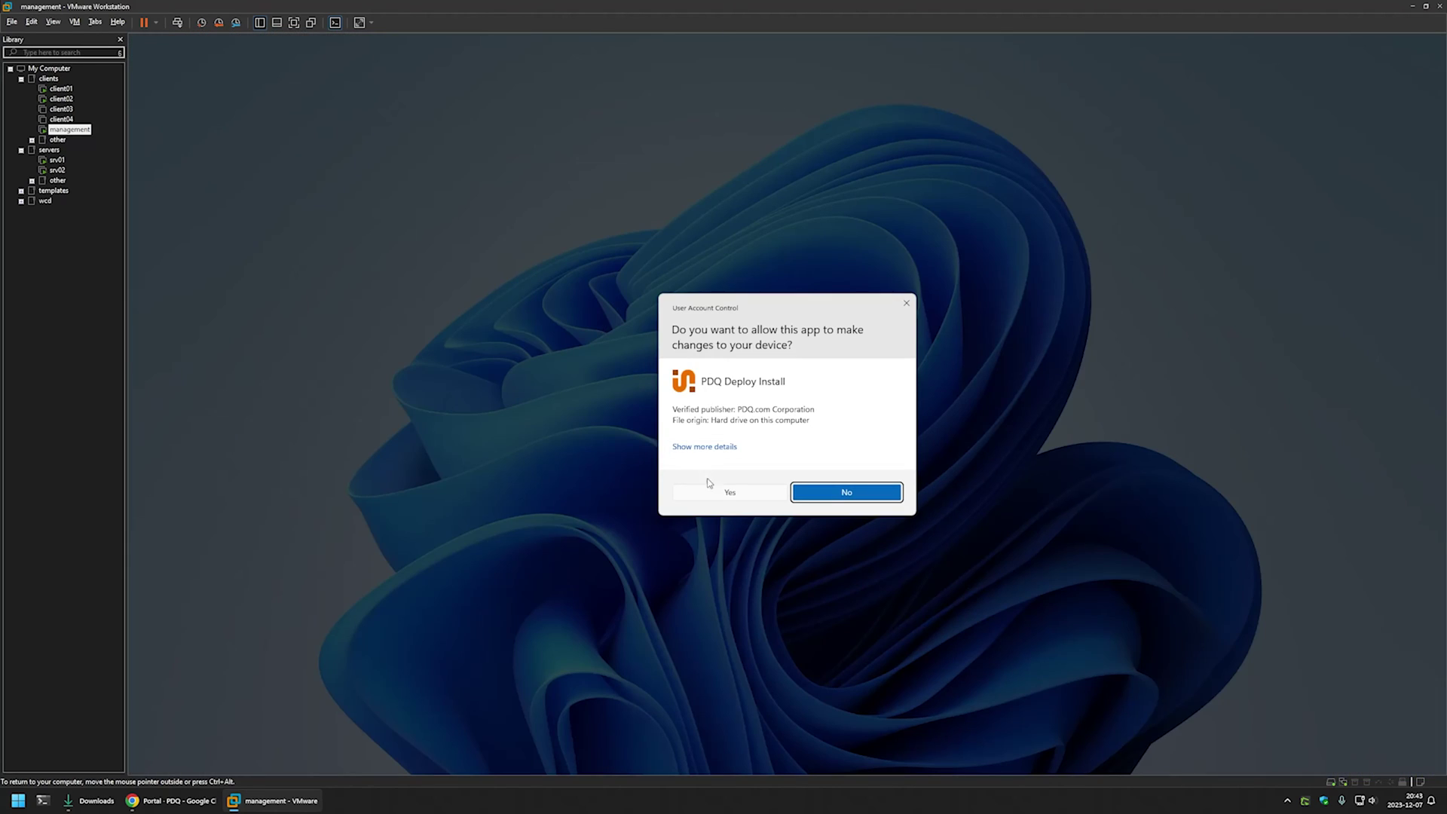
Approve UAC and install PDQ Deploy, accepting the license and keeping the default folder.
left_click(725, 493)
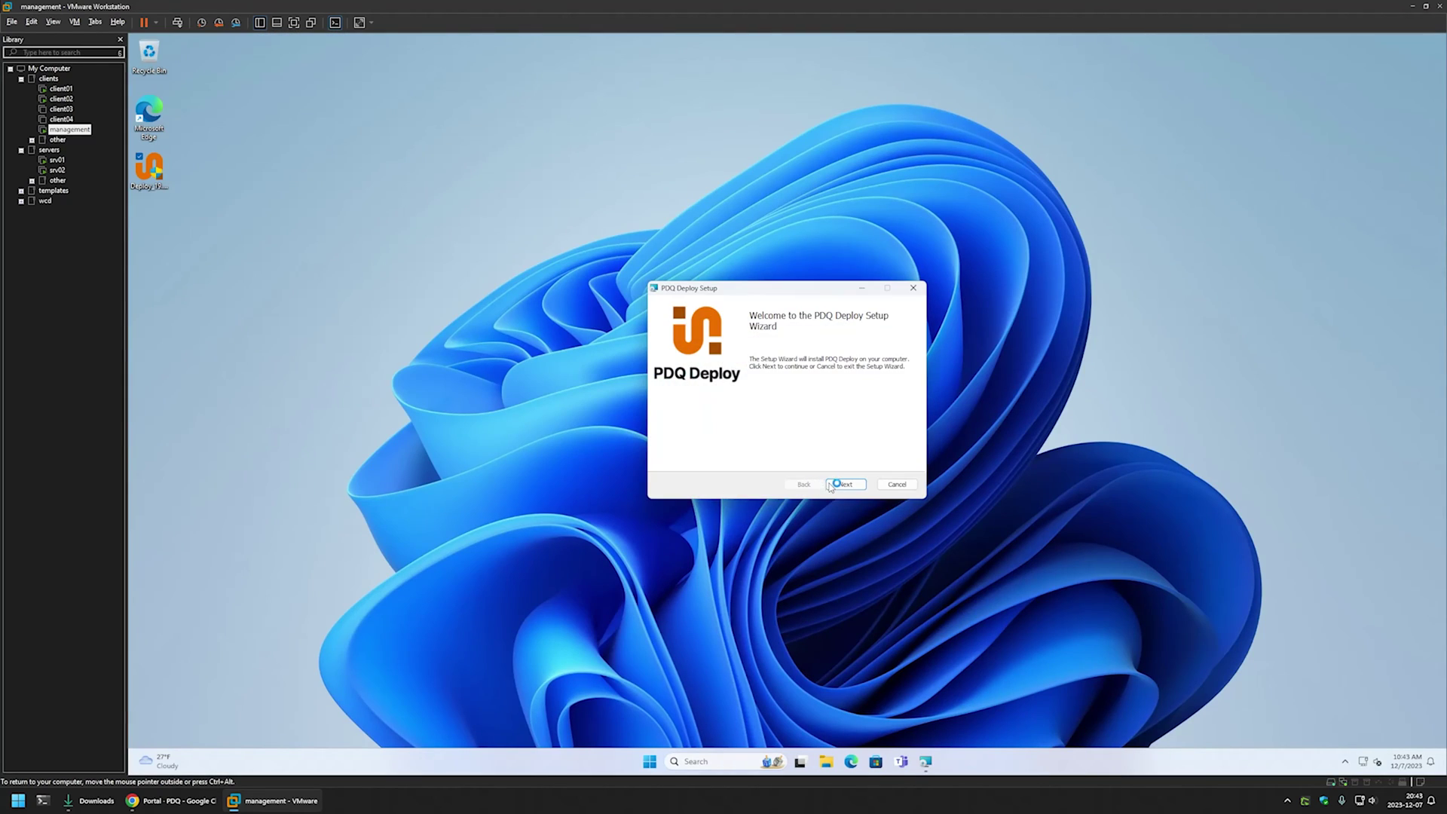
left_click(843, 485)
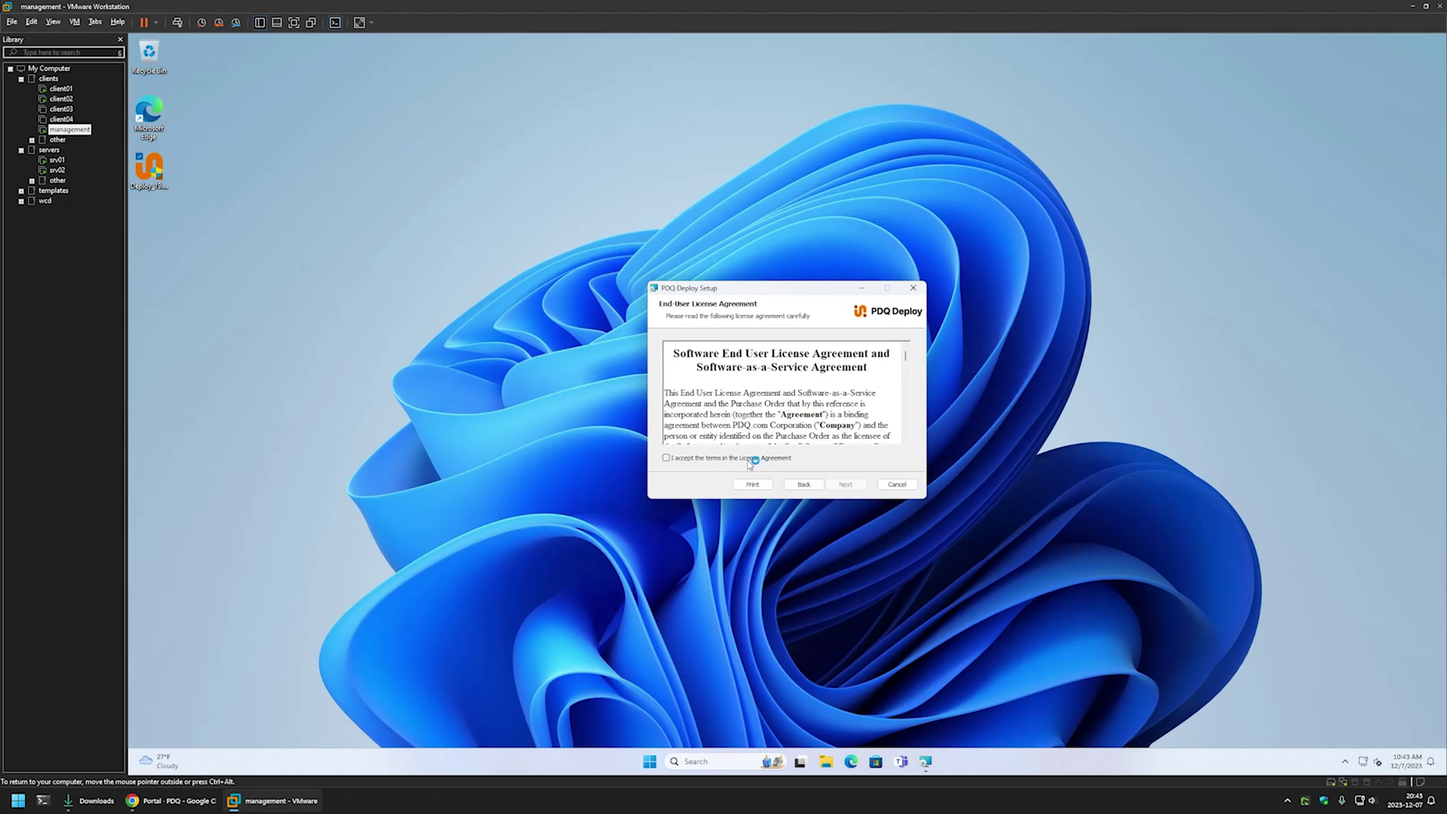
left_click(750, 458)
left_click(843, 486)
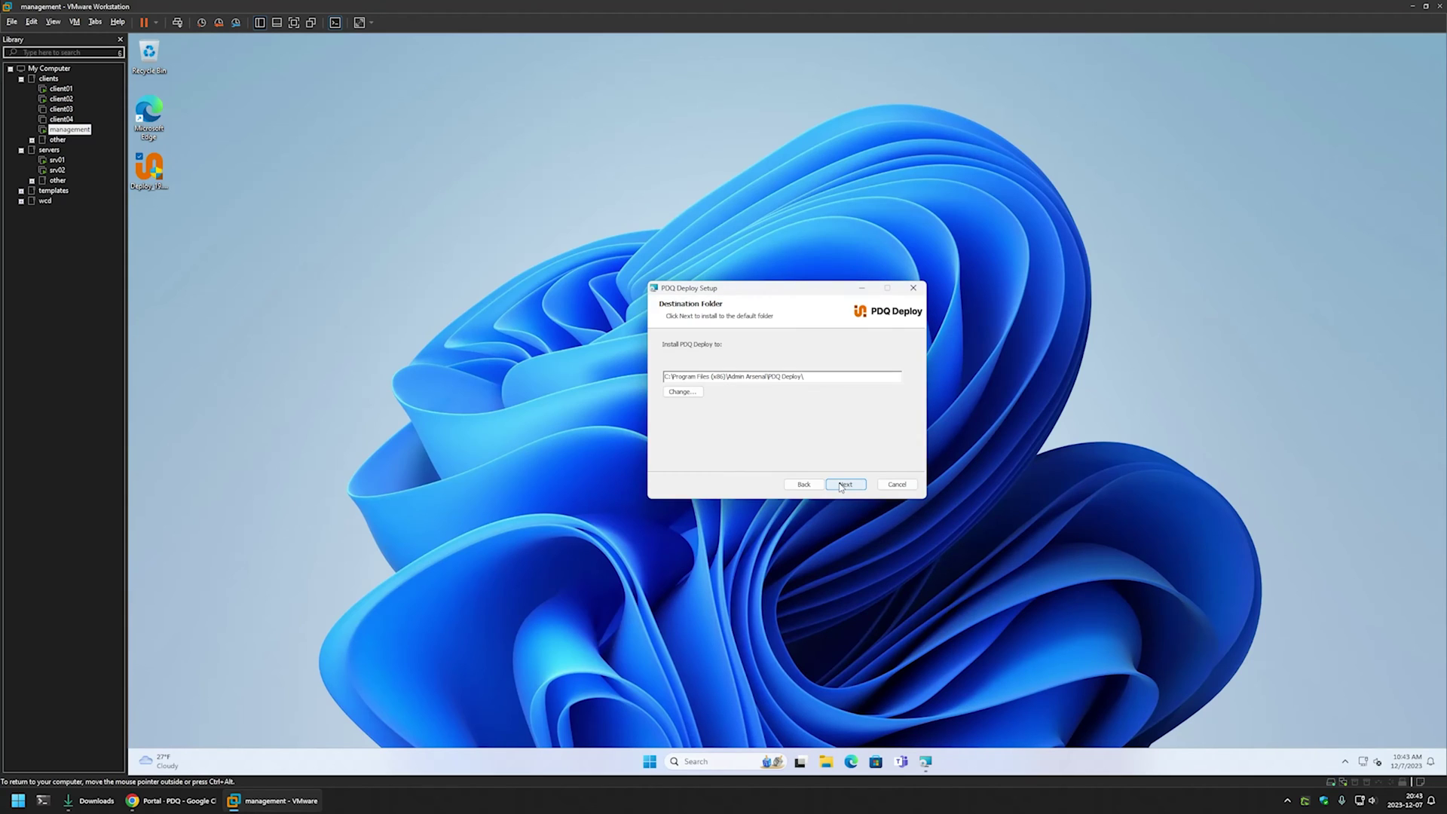
left_click(841, 486)
left_click(841, 486)
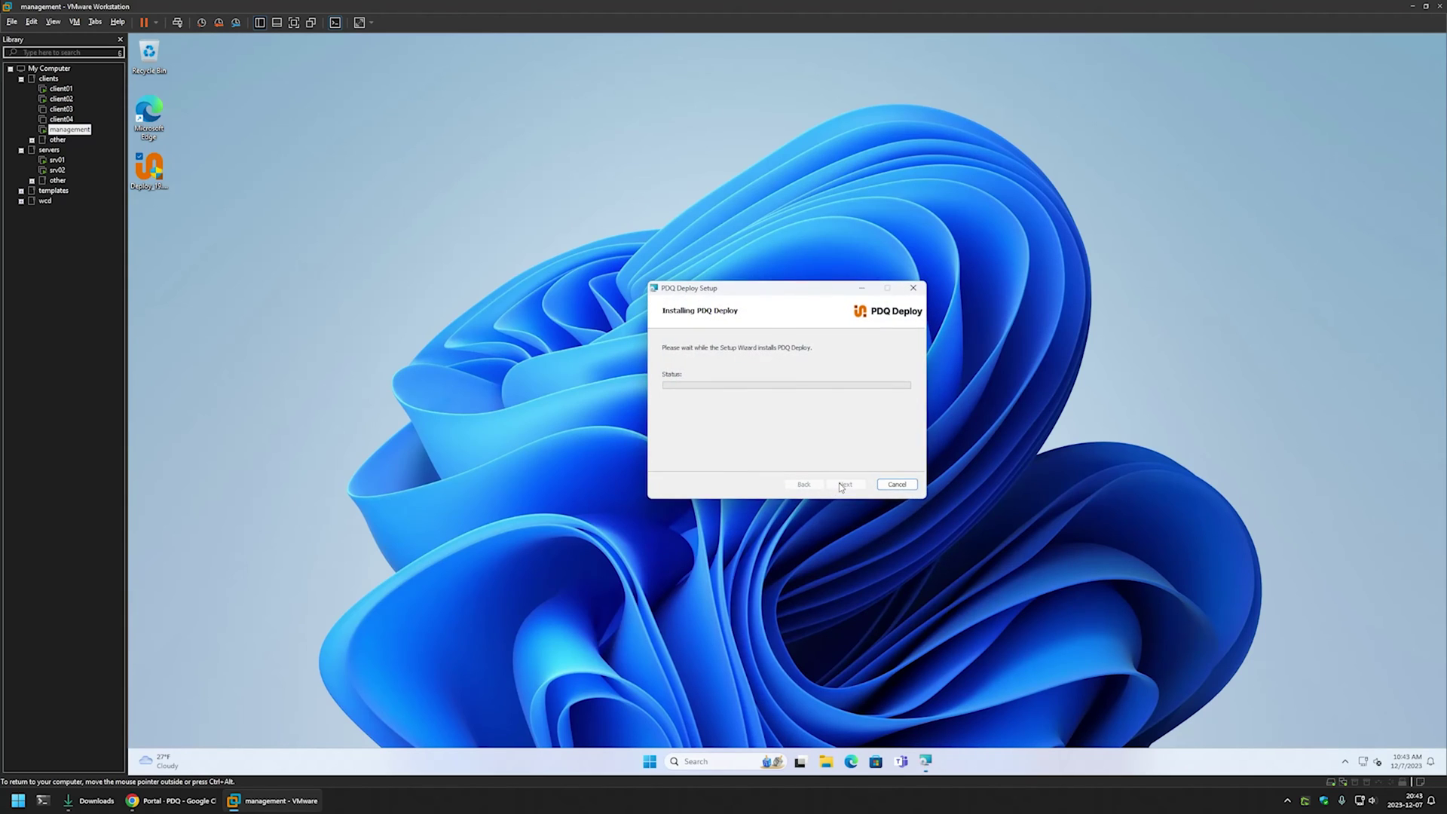
left_click(841, 485)
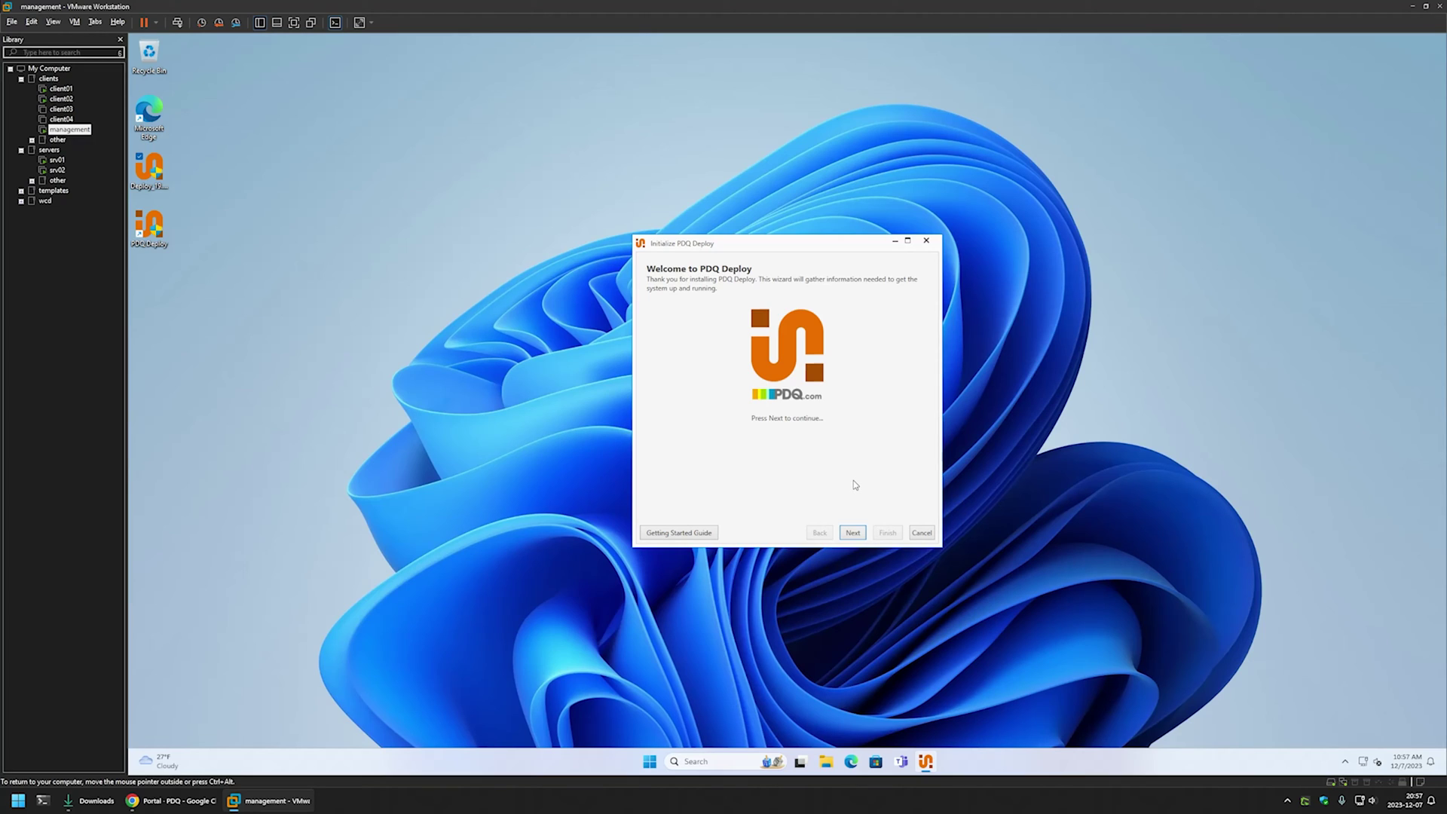
Launch mmc from Start with administrator rights.
left_click(649, 760)
type("mmc")
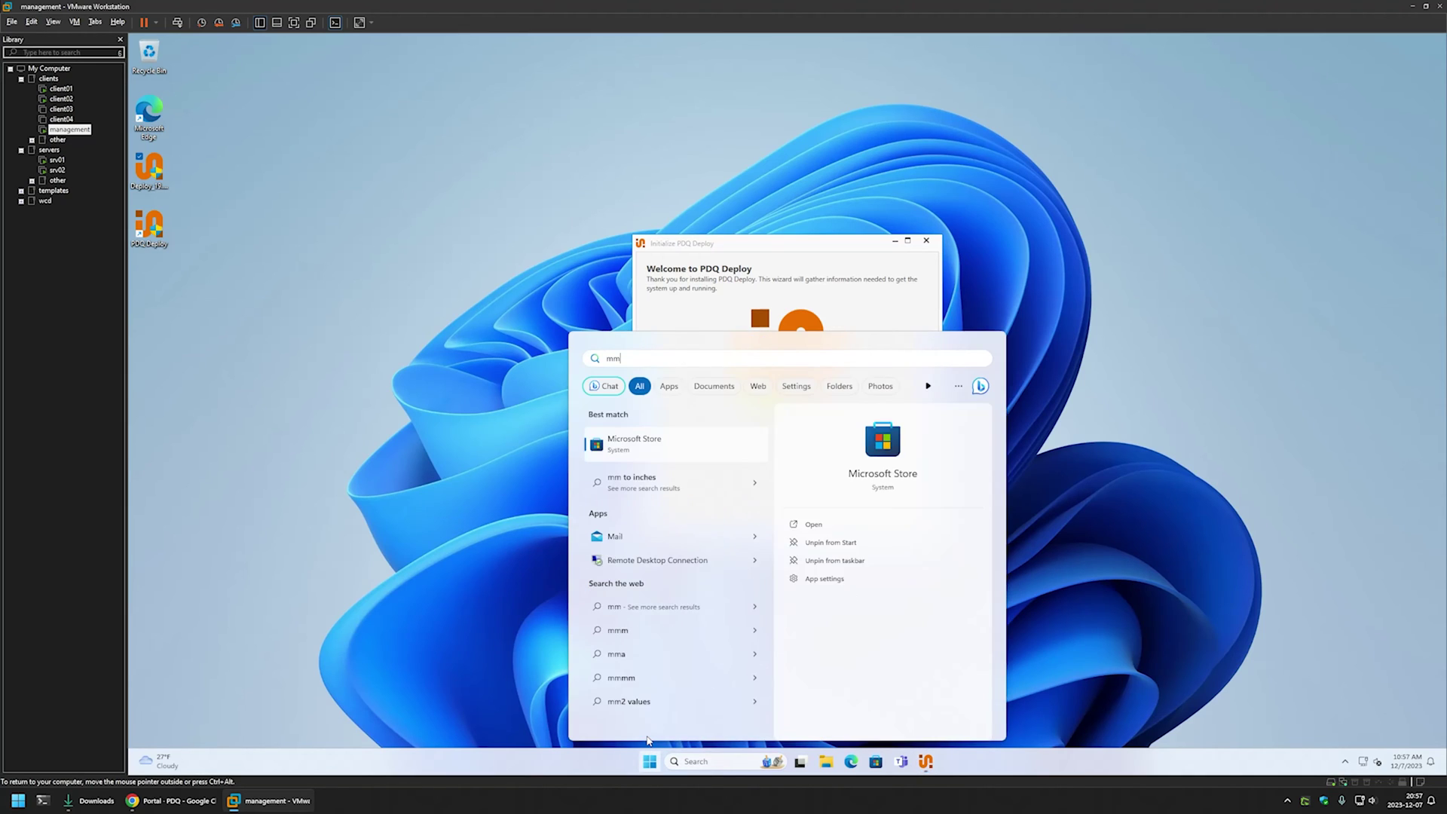
left_click(850, 540)
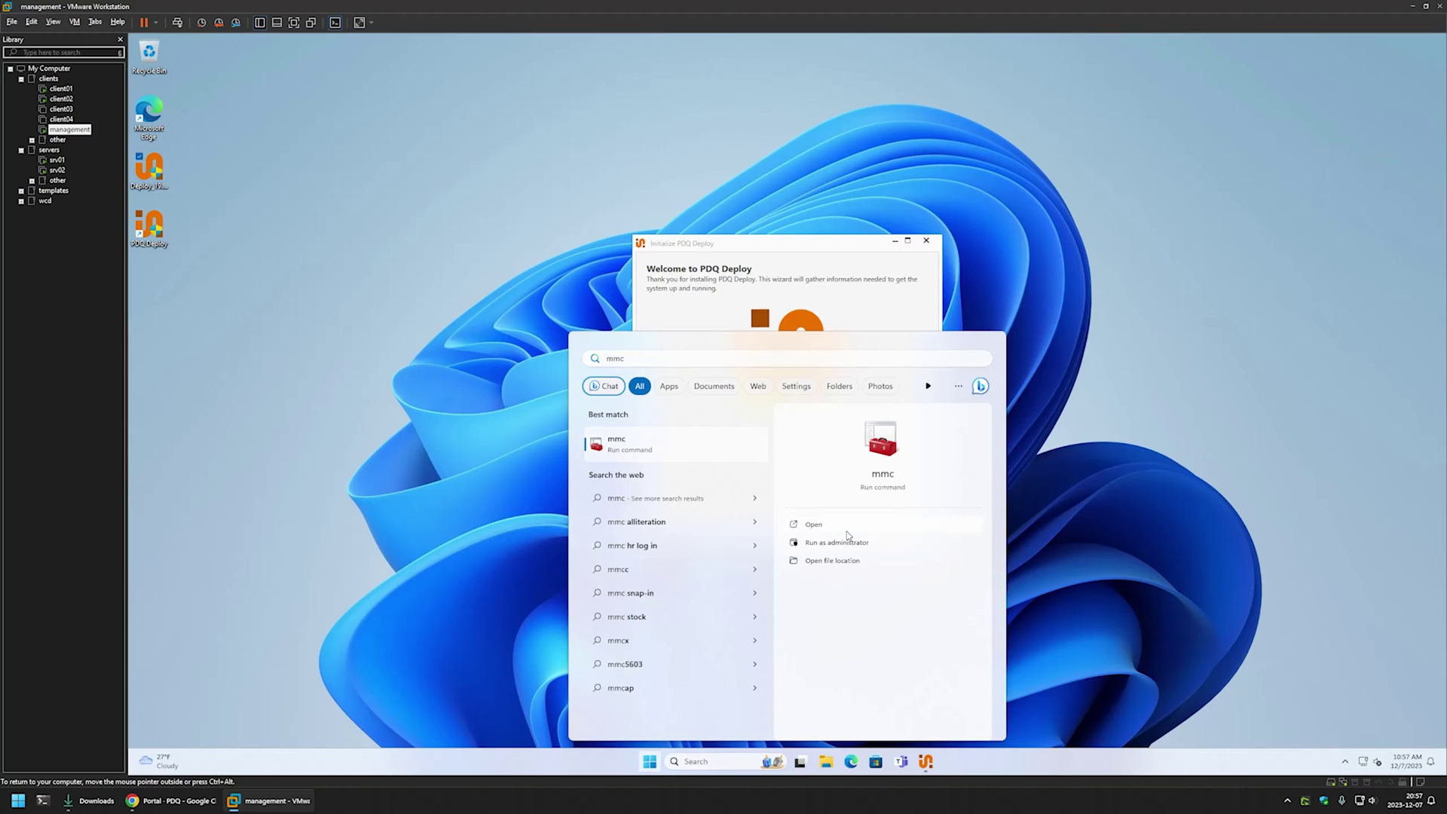
key("alt+y")
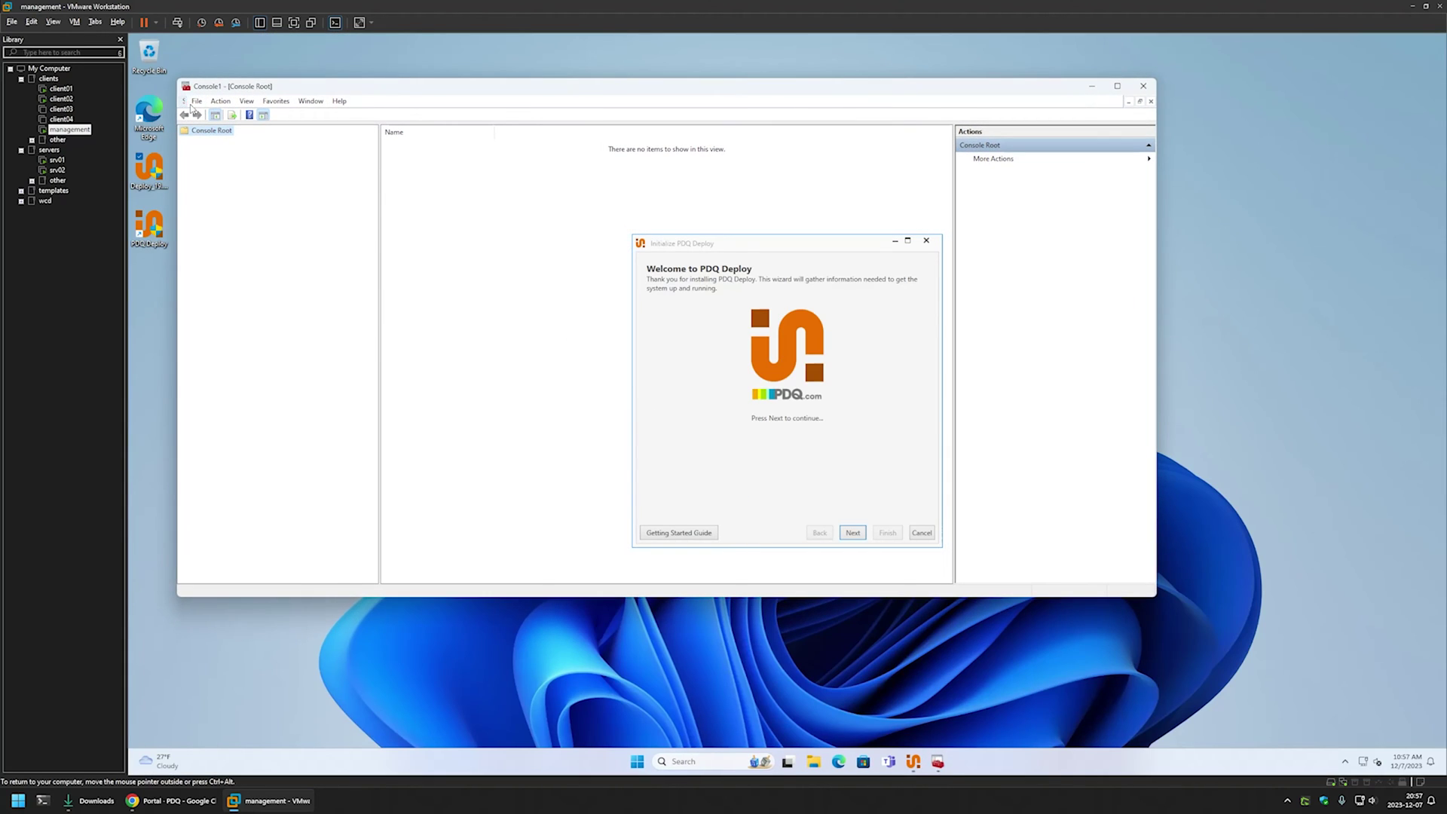
Add the Local Users and Groups snap-in for the local computer and open the Administrators group.
left_click(197, 101)
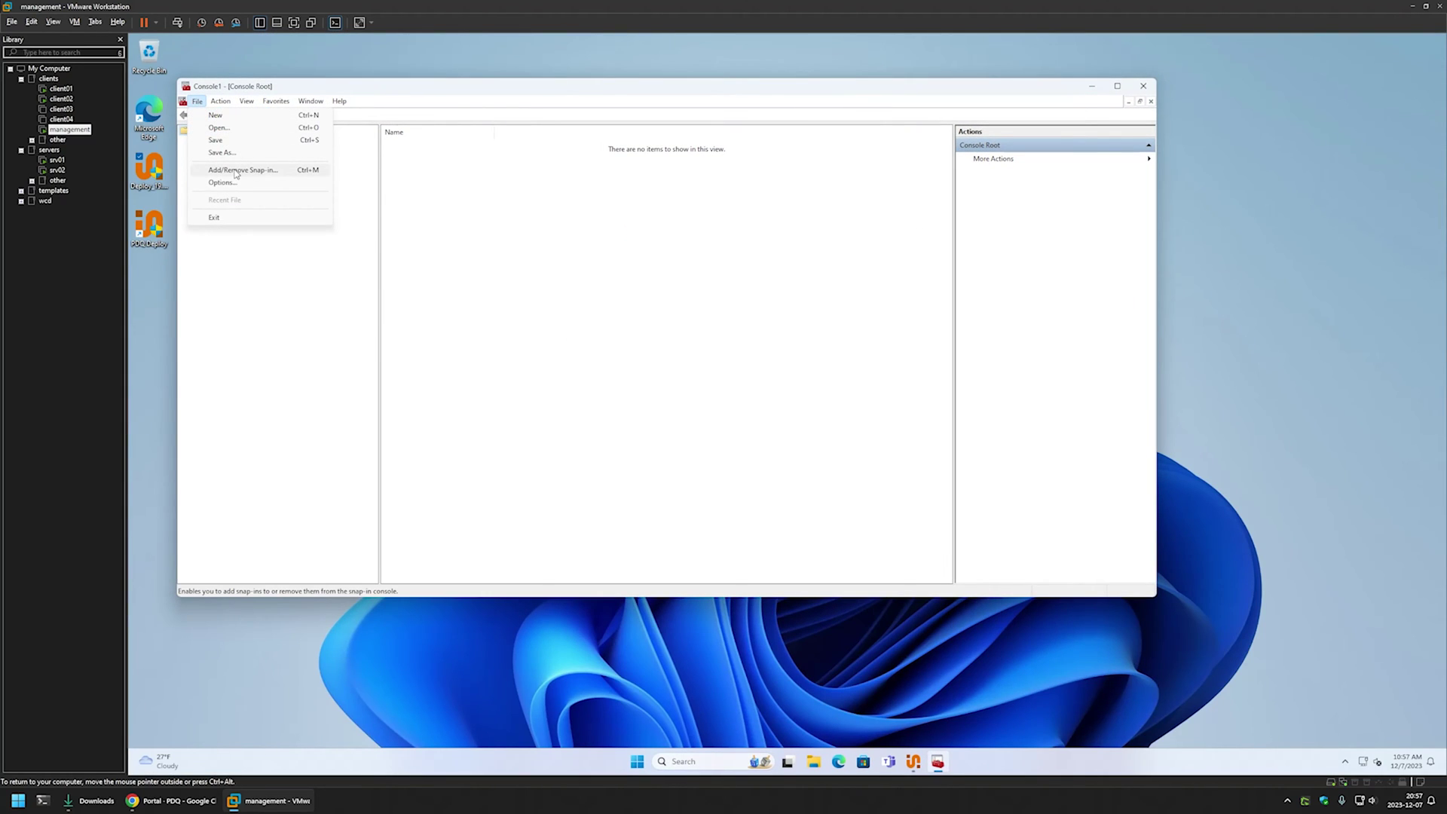
left_click(236, 172)
scroll(567, 303, "down", 2)
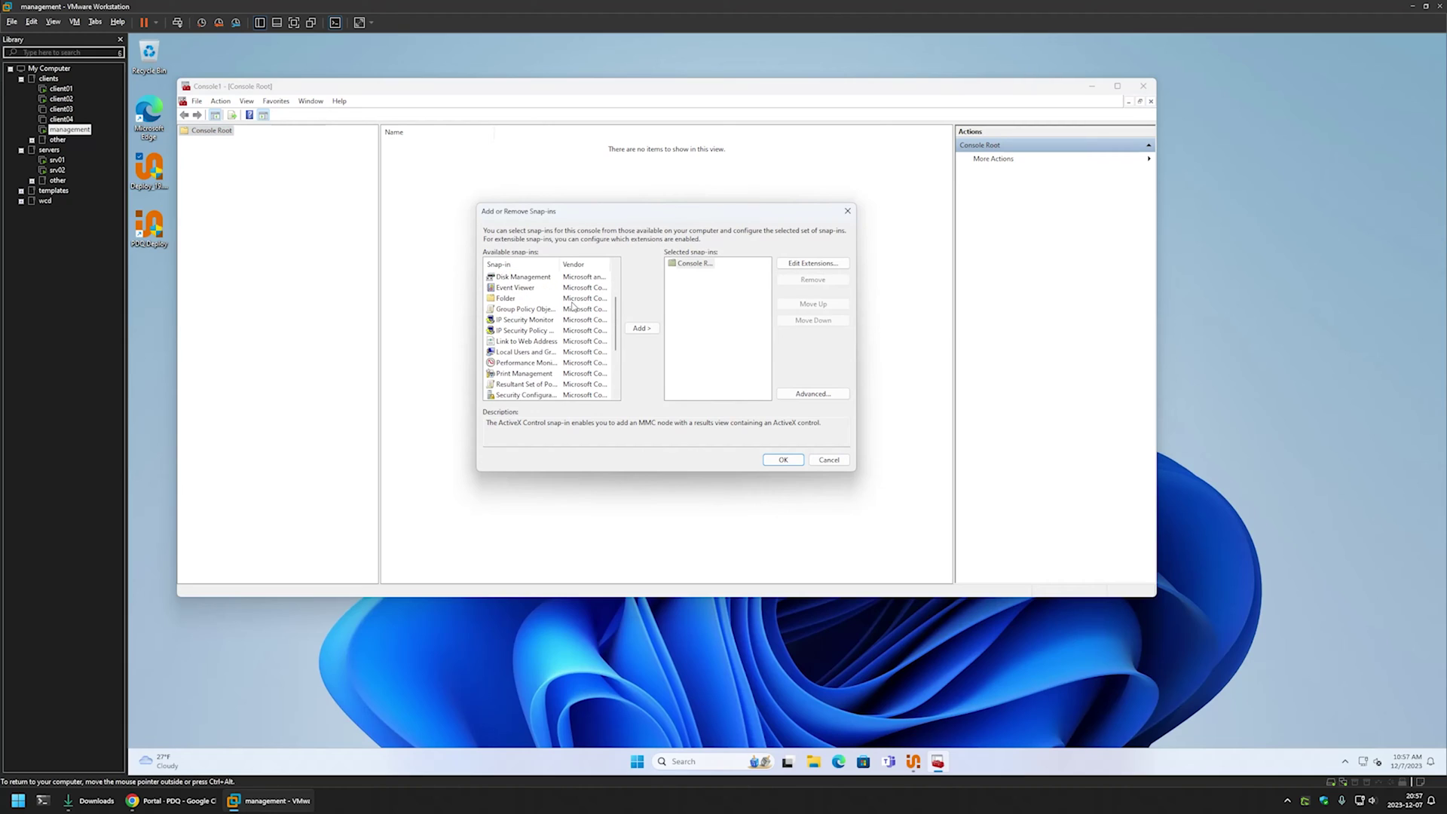
left_click(530, 352)
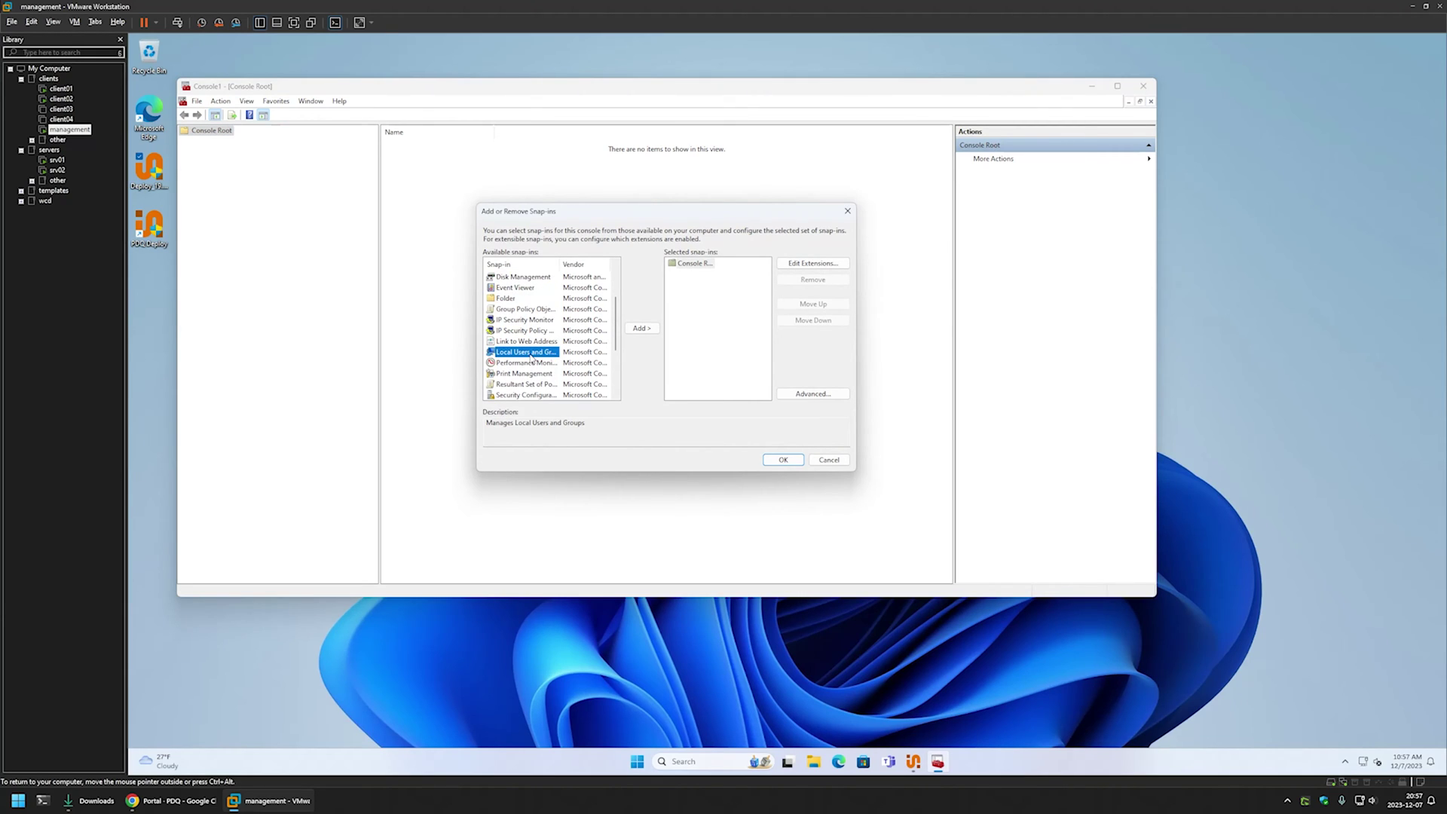
left_click(642, 328)
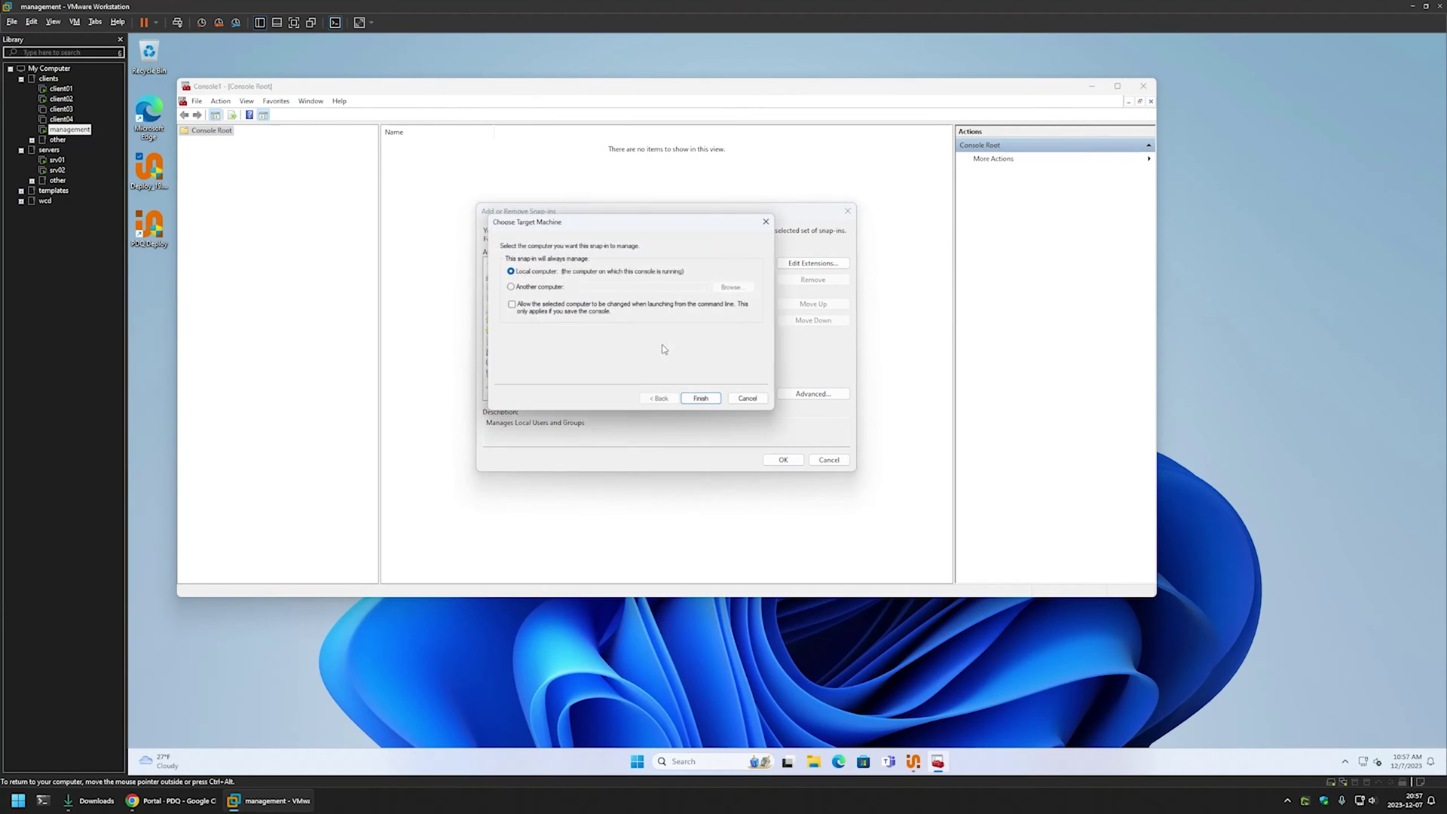
left_click(700, 398)
left_click(783, 460)
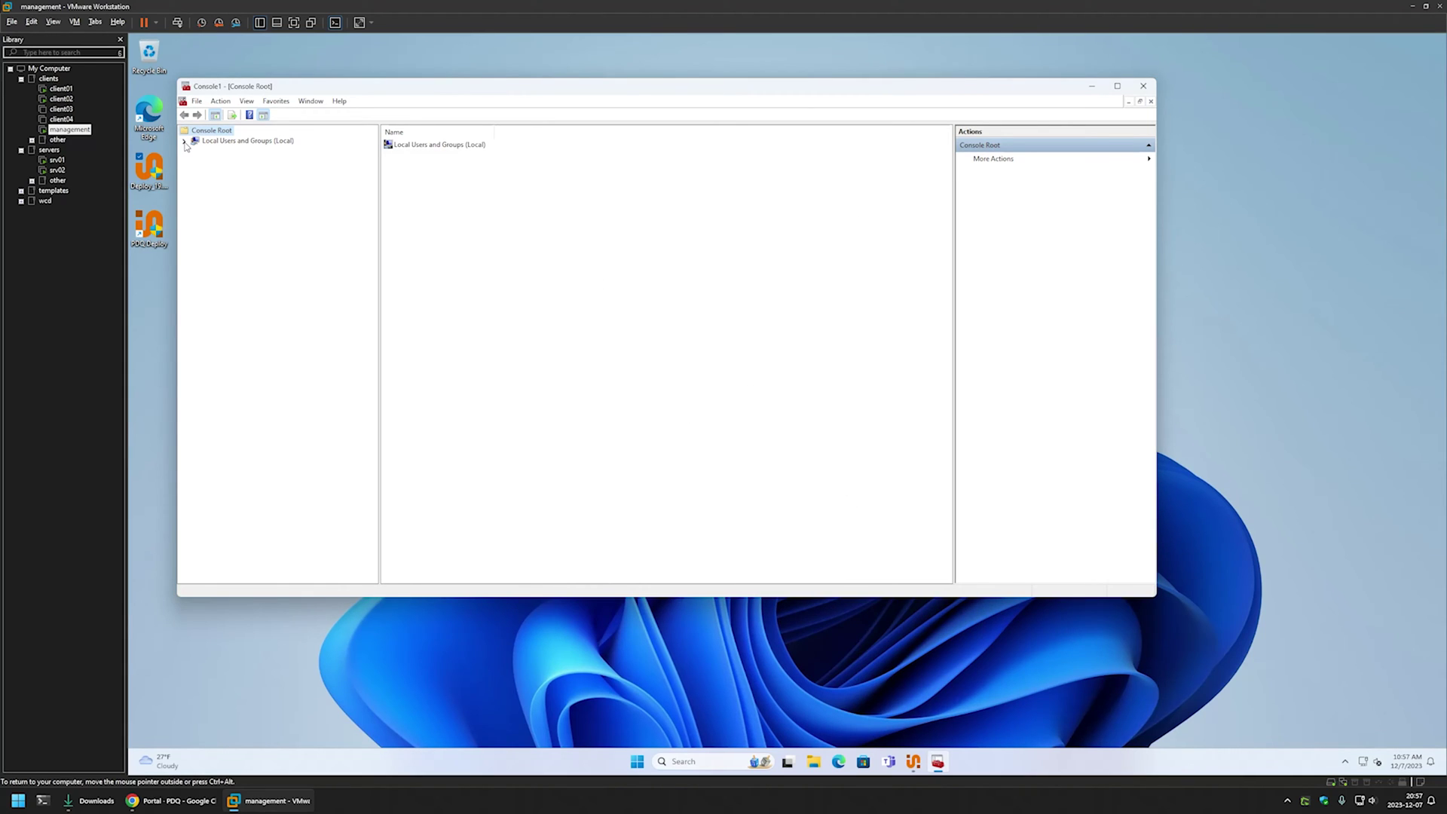
left_click(184, 140)
left_click(223, 160)
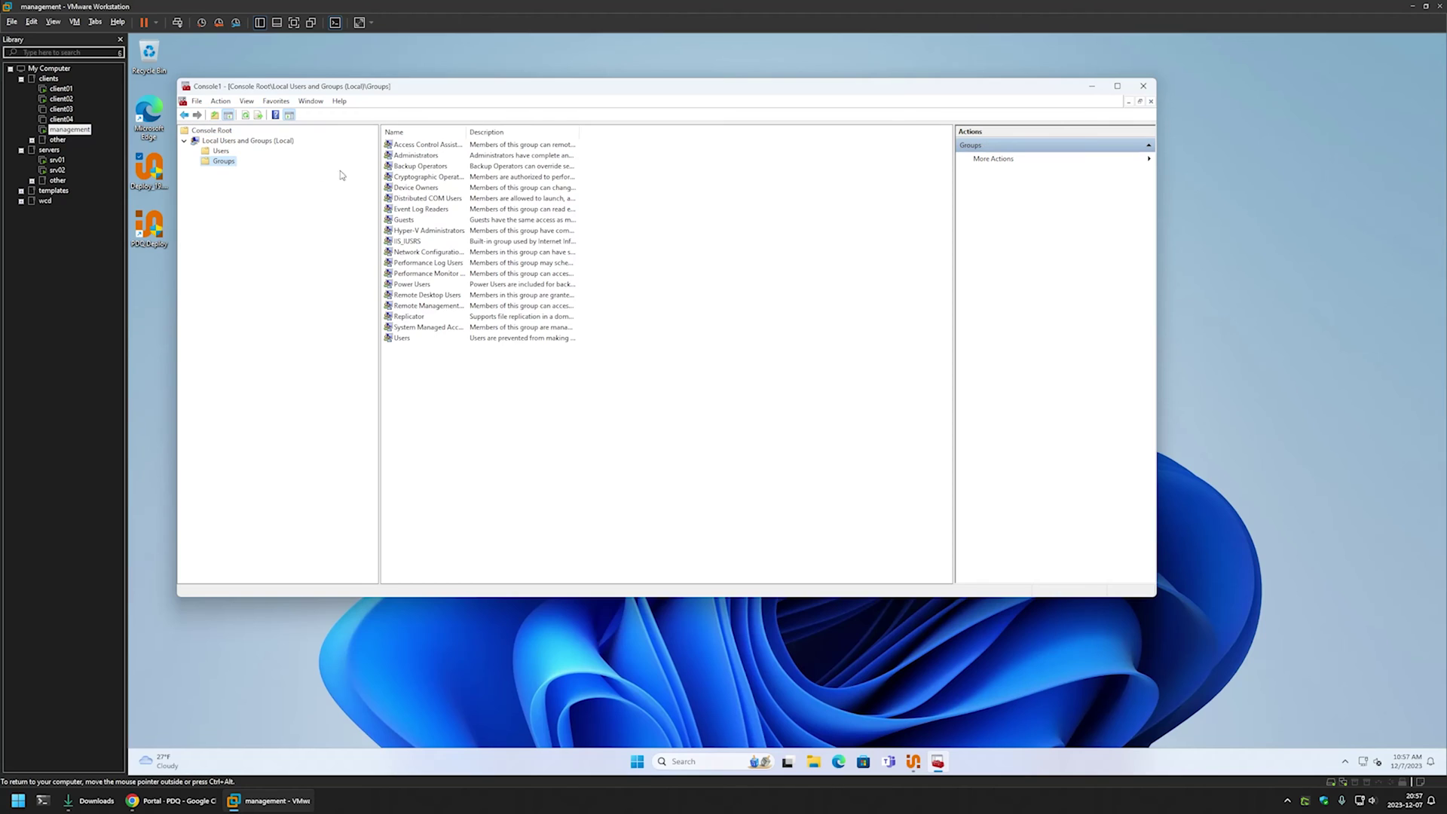
double_click(424, 156)
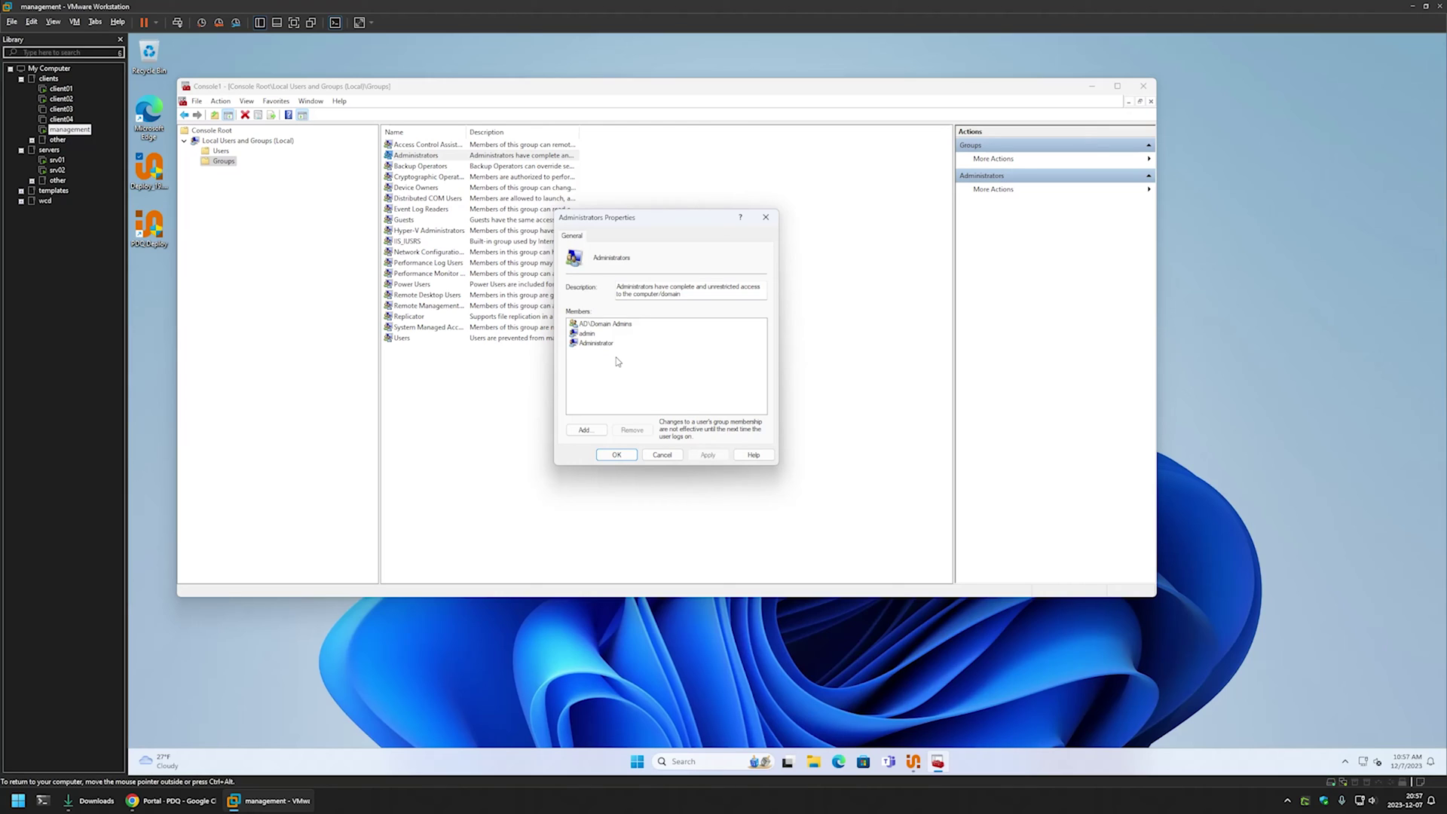
Run gpupdate in a Command Prompt opened from Start.
left_click(640, 762)
type("cmd")
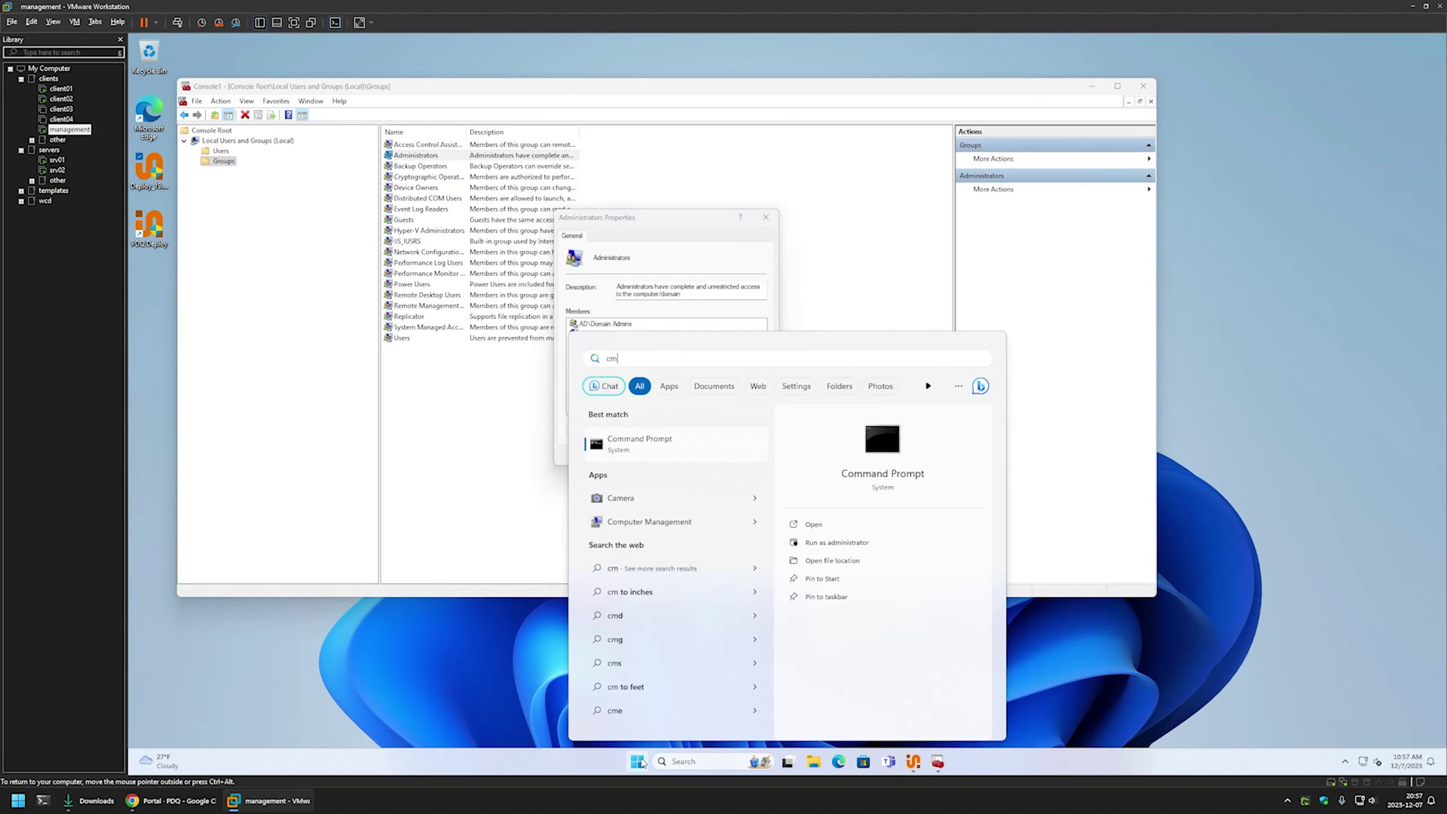
left_click(812, 530)
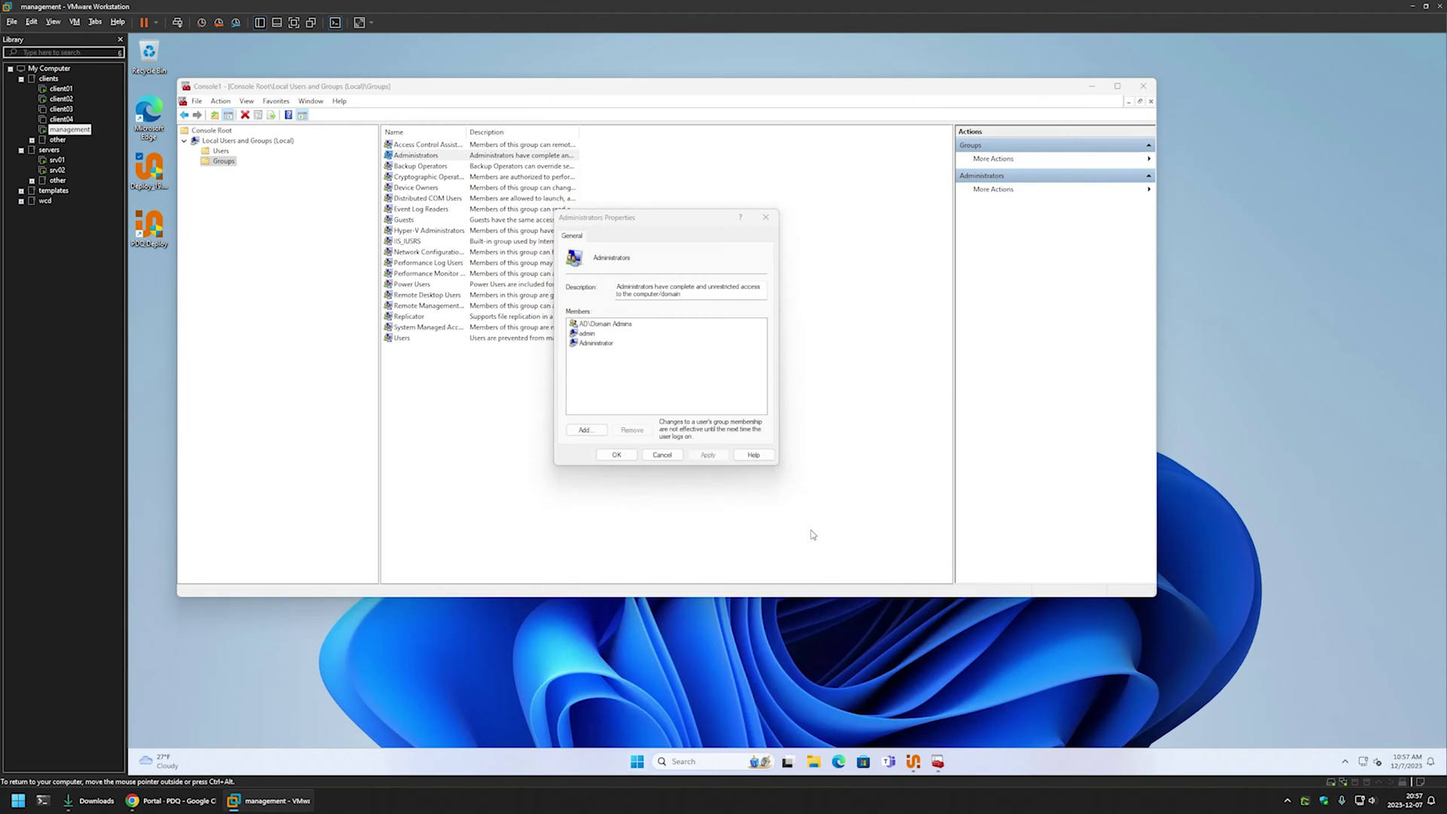
type("gpupdate")
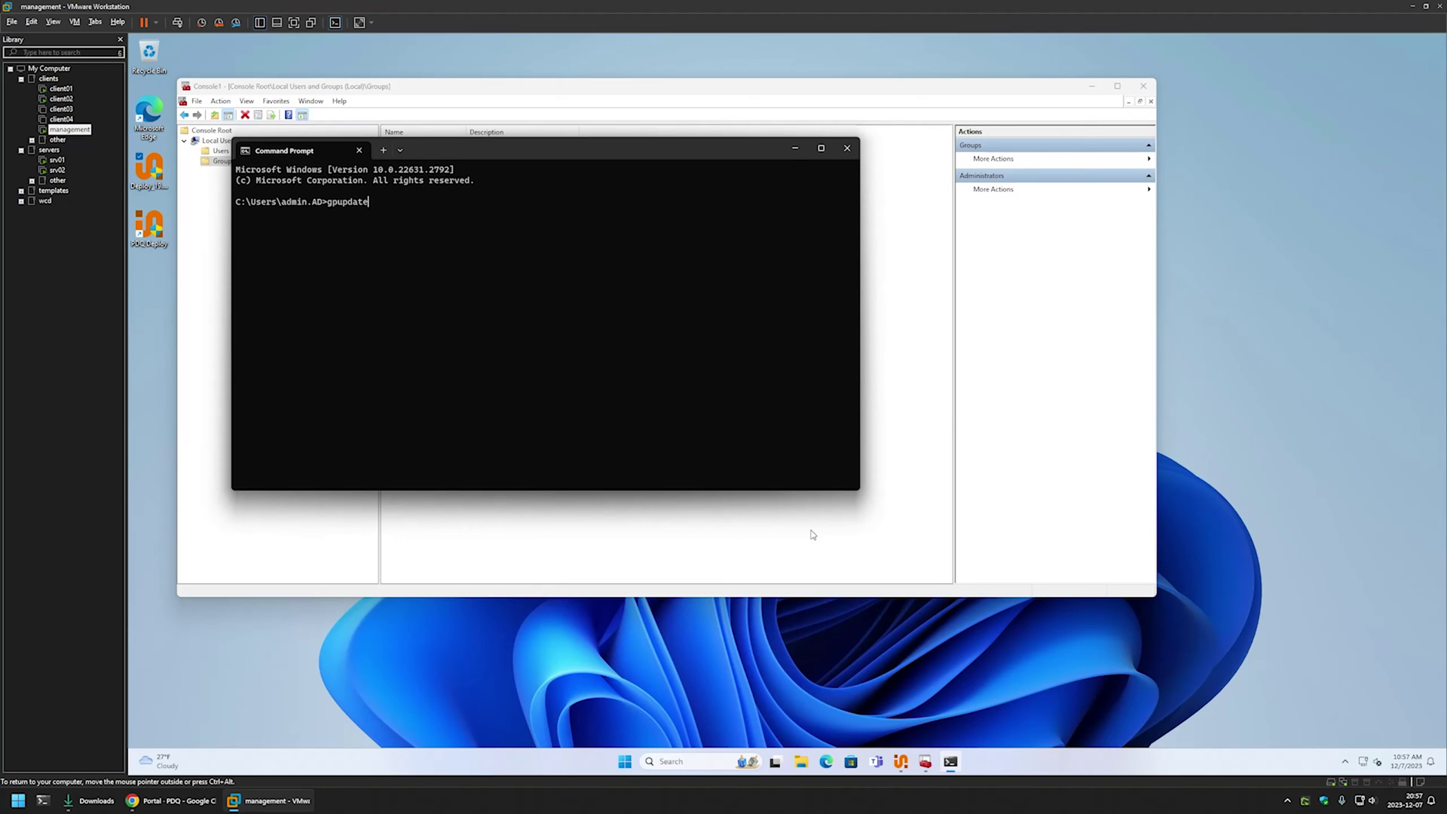
key("Return")
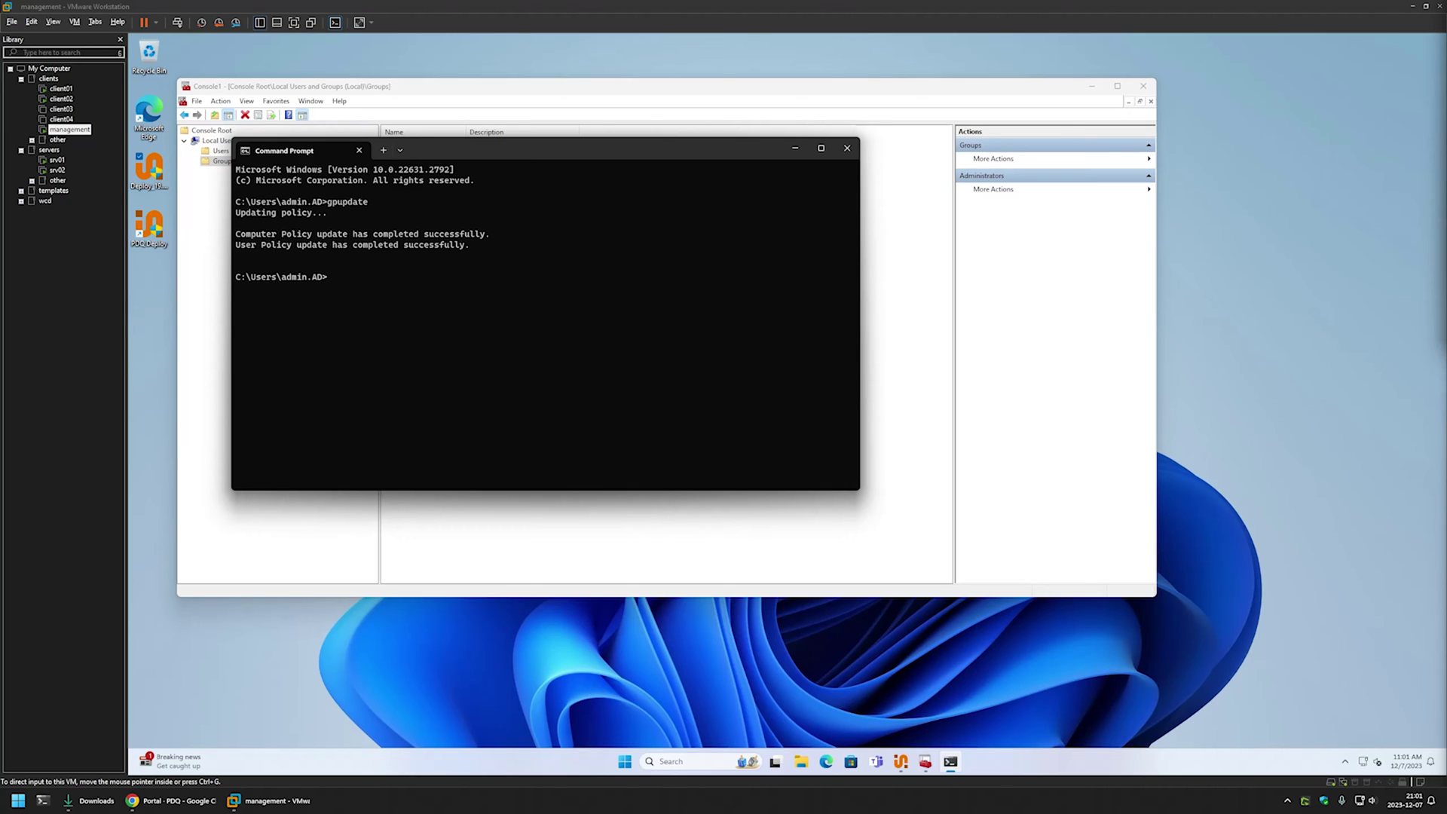
Reopen the Administrators group in Console1 to verify its updated members.
left_click(463, 156)
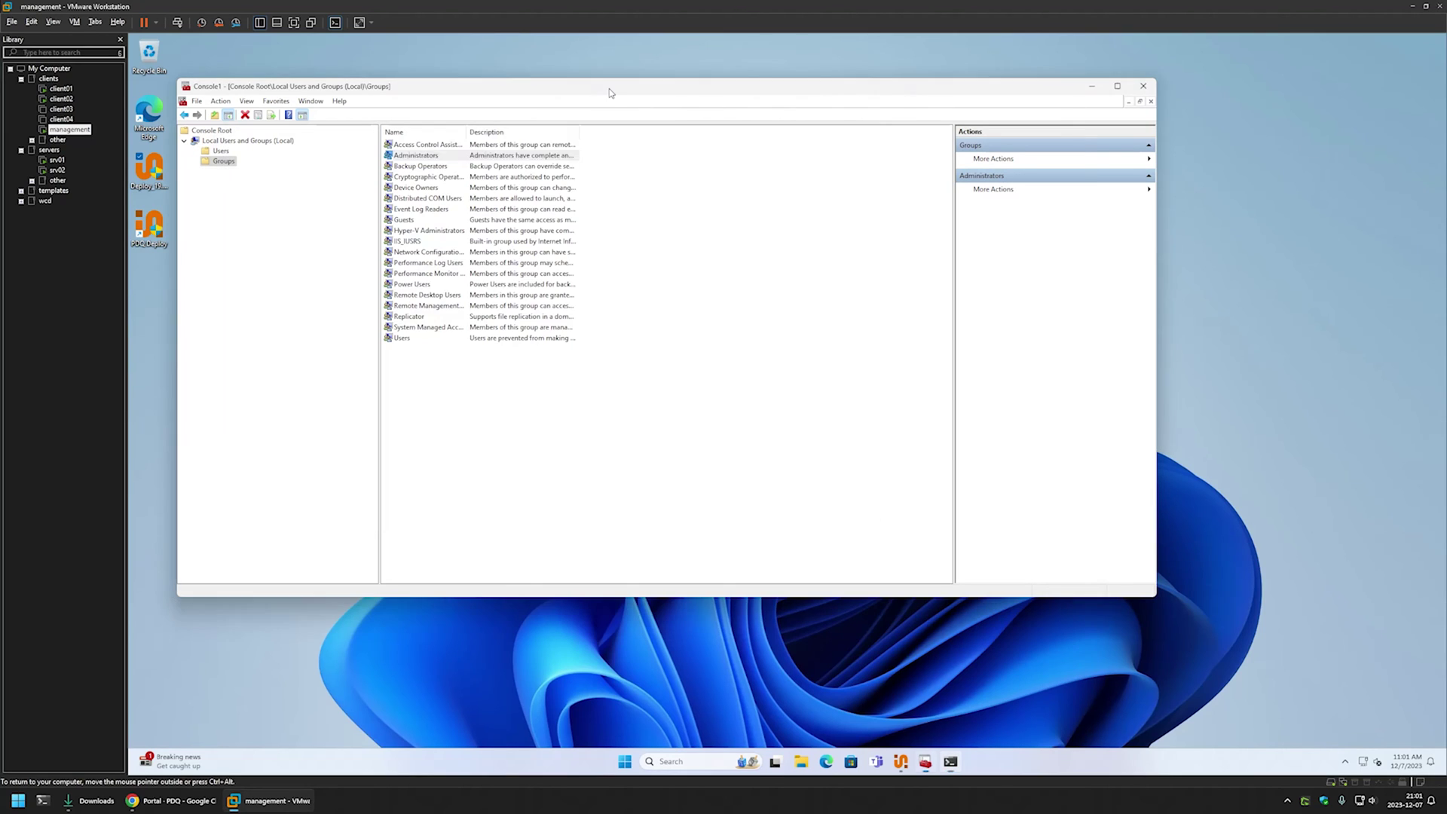
double_click(439, 159)
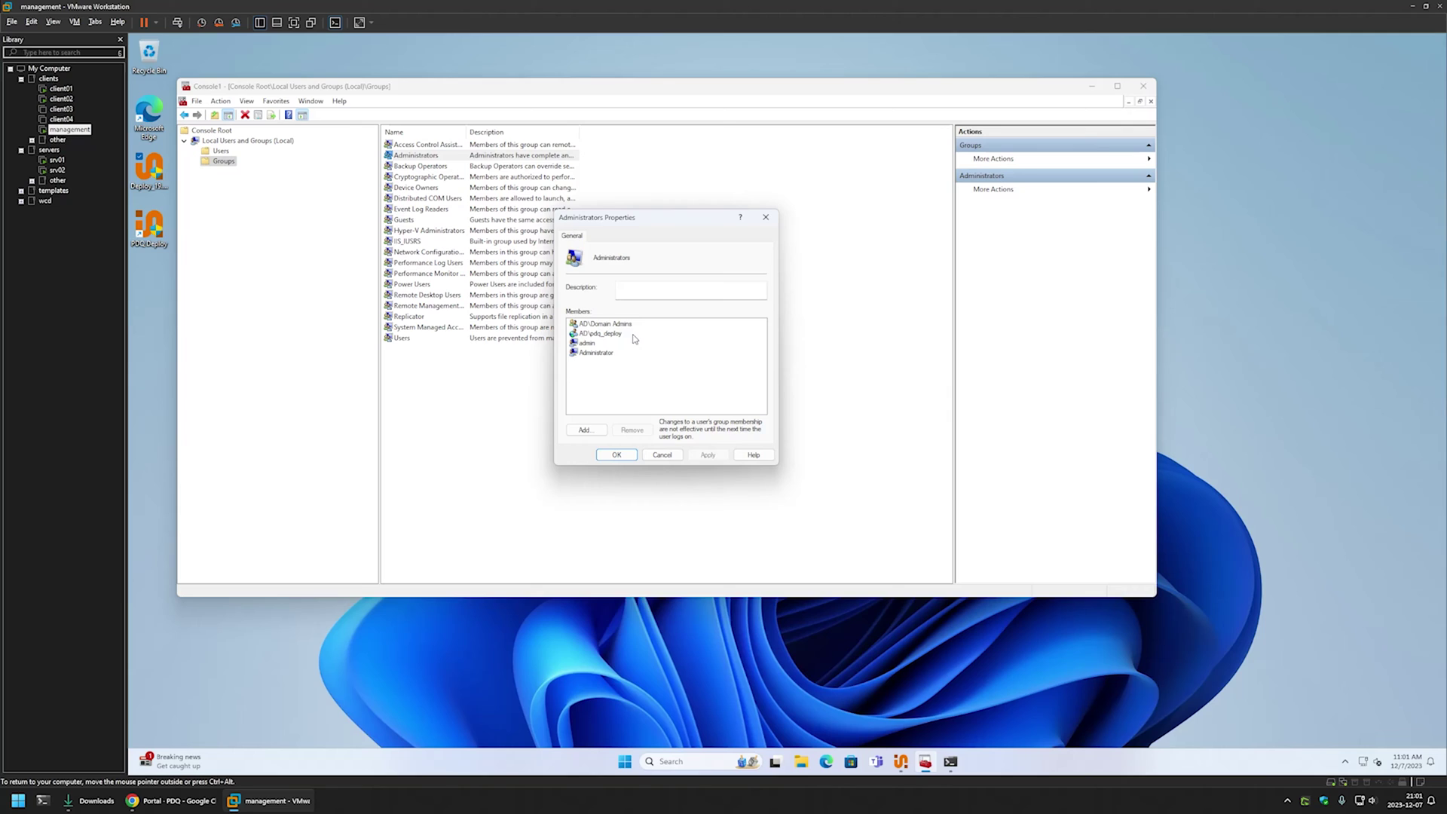
left_click(903, 763)
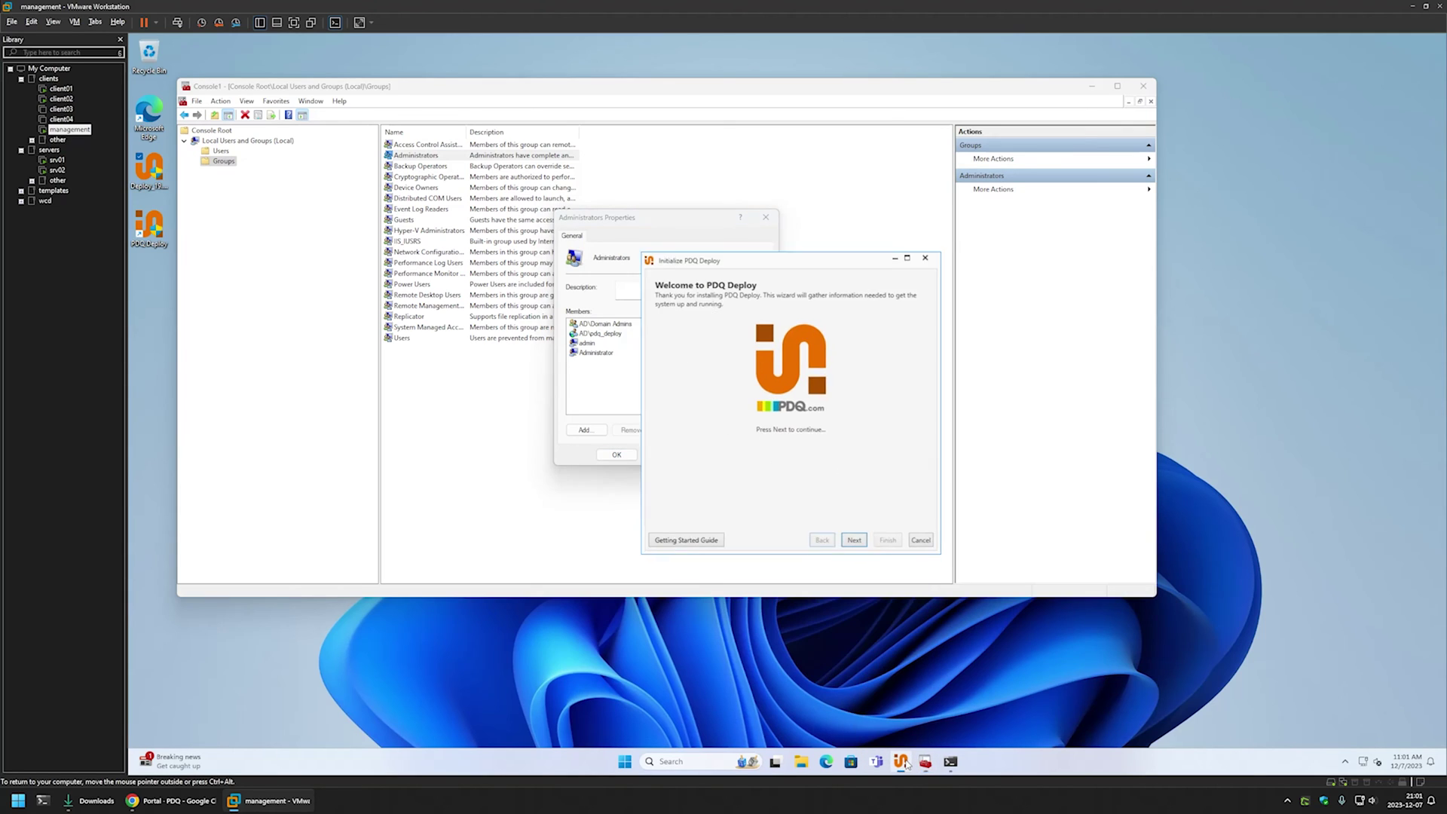
Start PDQ Deploy's first-run wizard in limited free-feature mode.
left_click(853, 533)
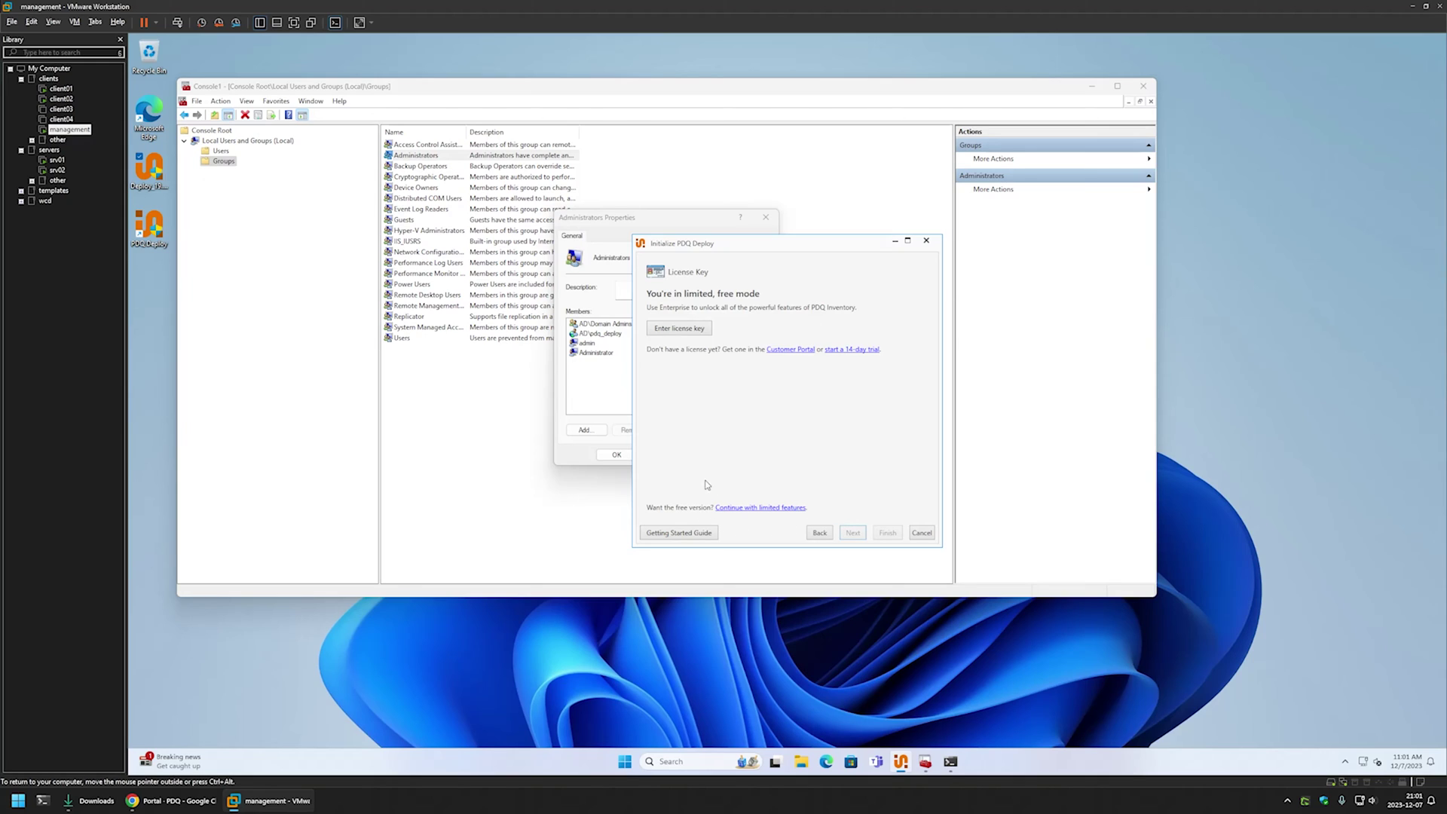
left_click(740, 511)
left_click(852, 532)
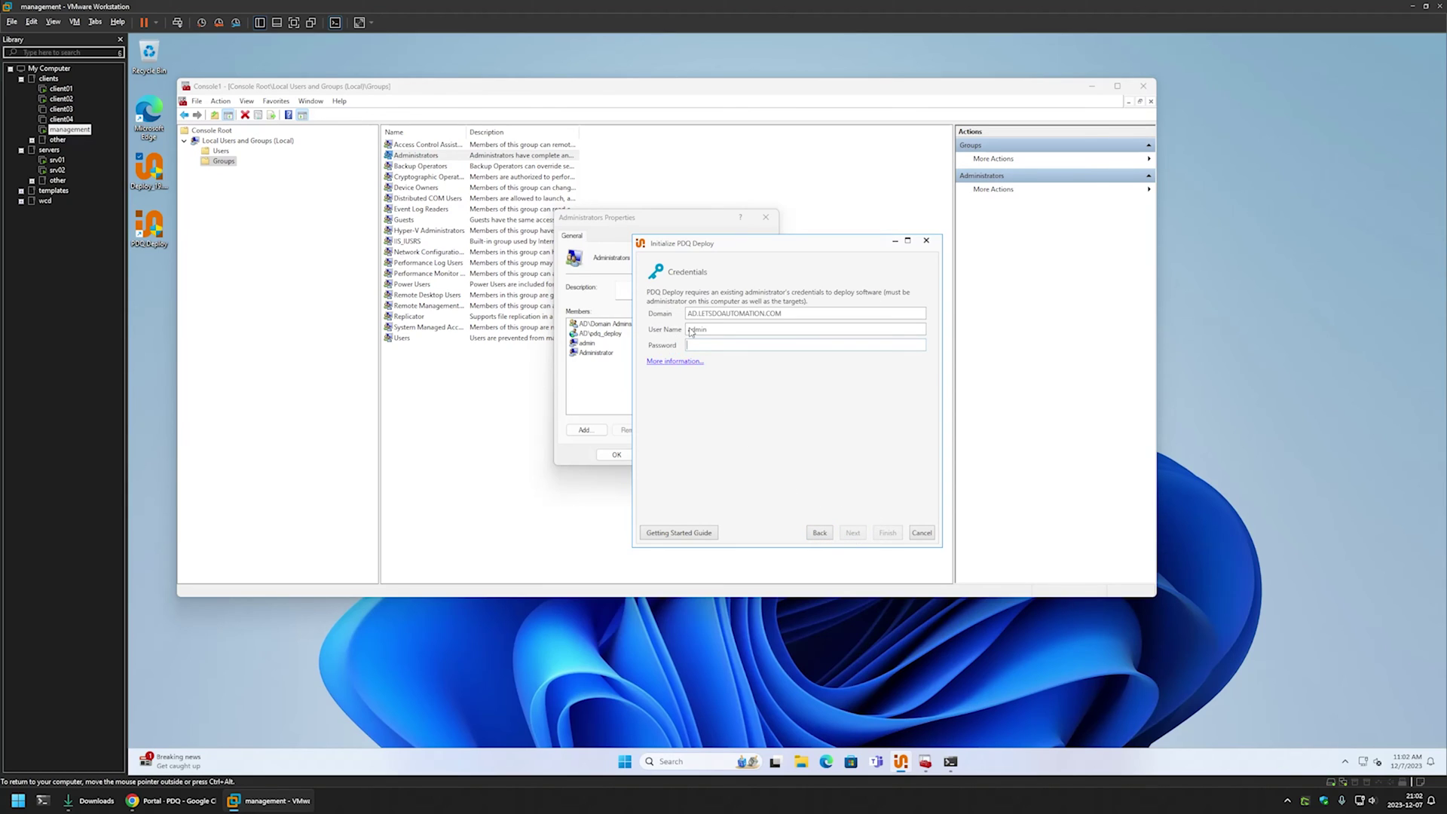
Enter user name pdq_deploy and the account password, finish, and decline usage data.
left_click_drag(715, 329, 680, 333)
type("pdq_deploy")
key("Tab")
type("•••••")
left_click(885, 532)
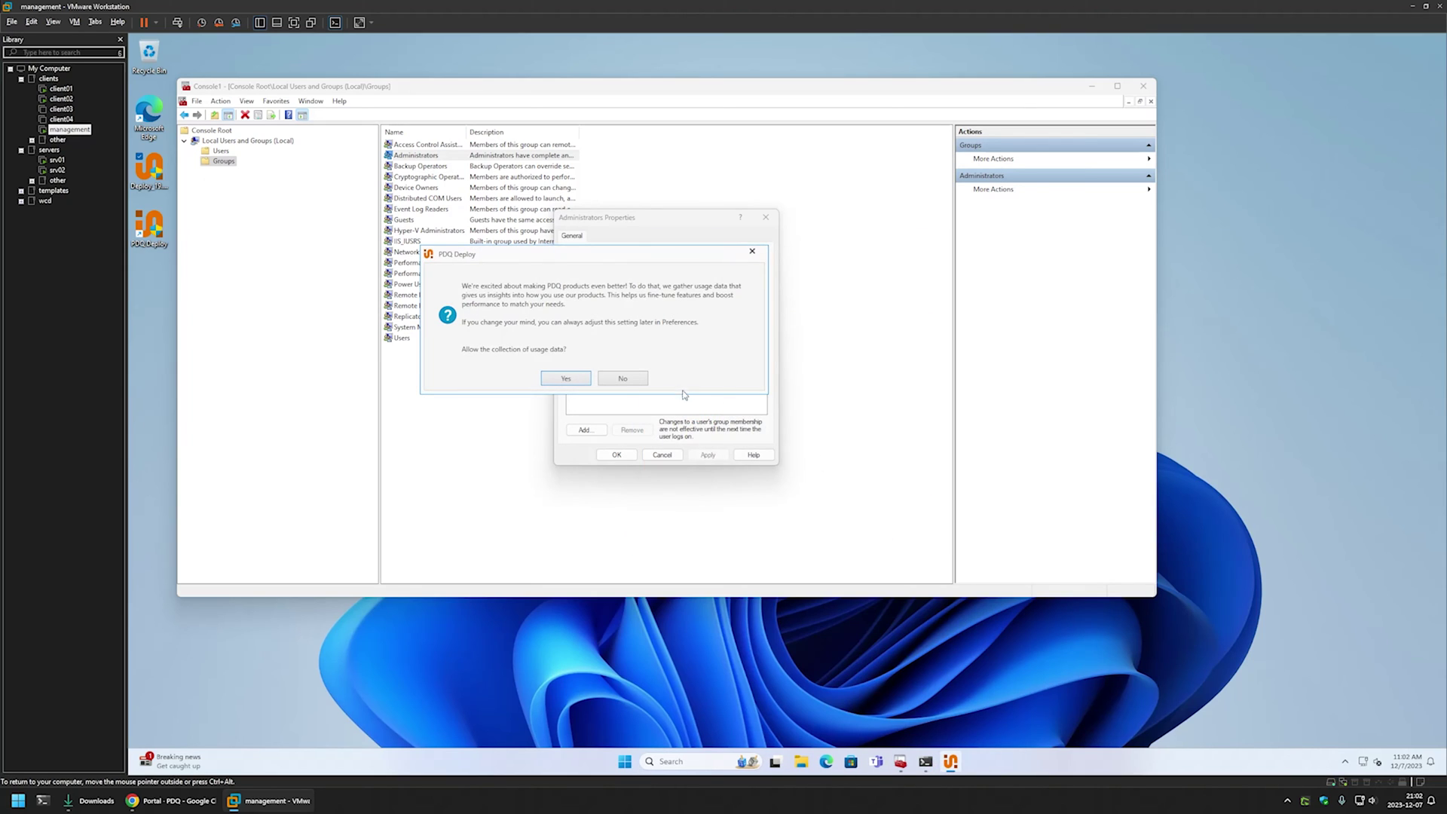
left_click(622, 378)
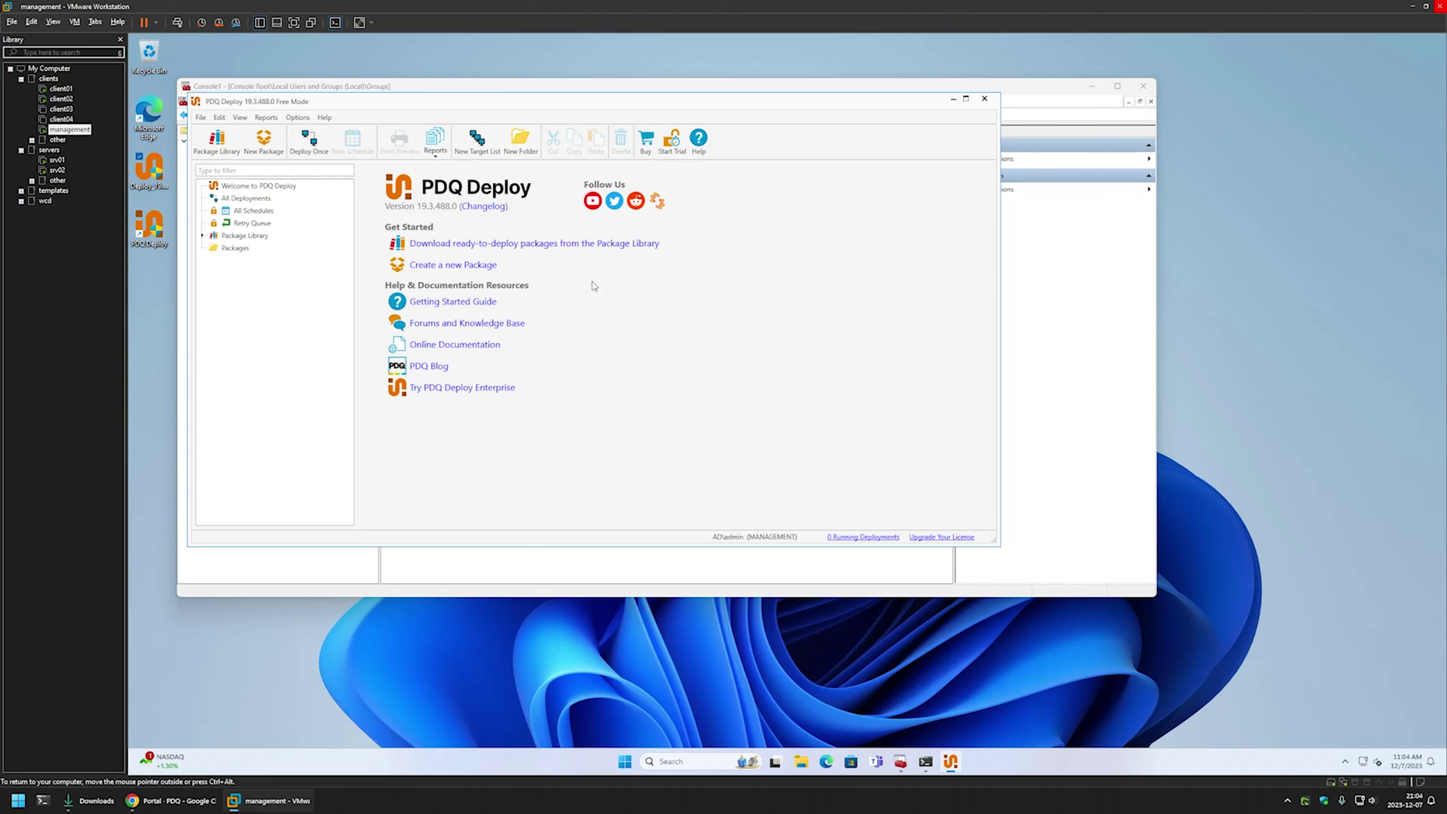
Run gpupdate in a Command Prompt on client01.
left_click(64, 89)
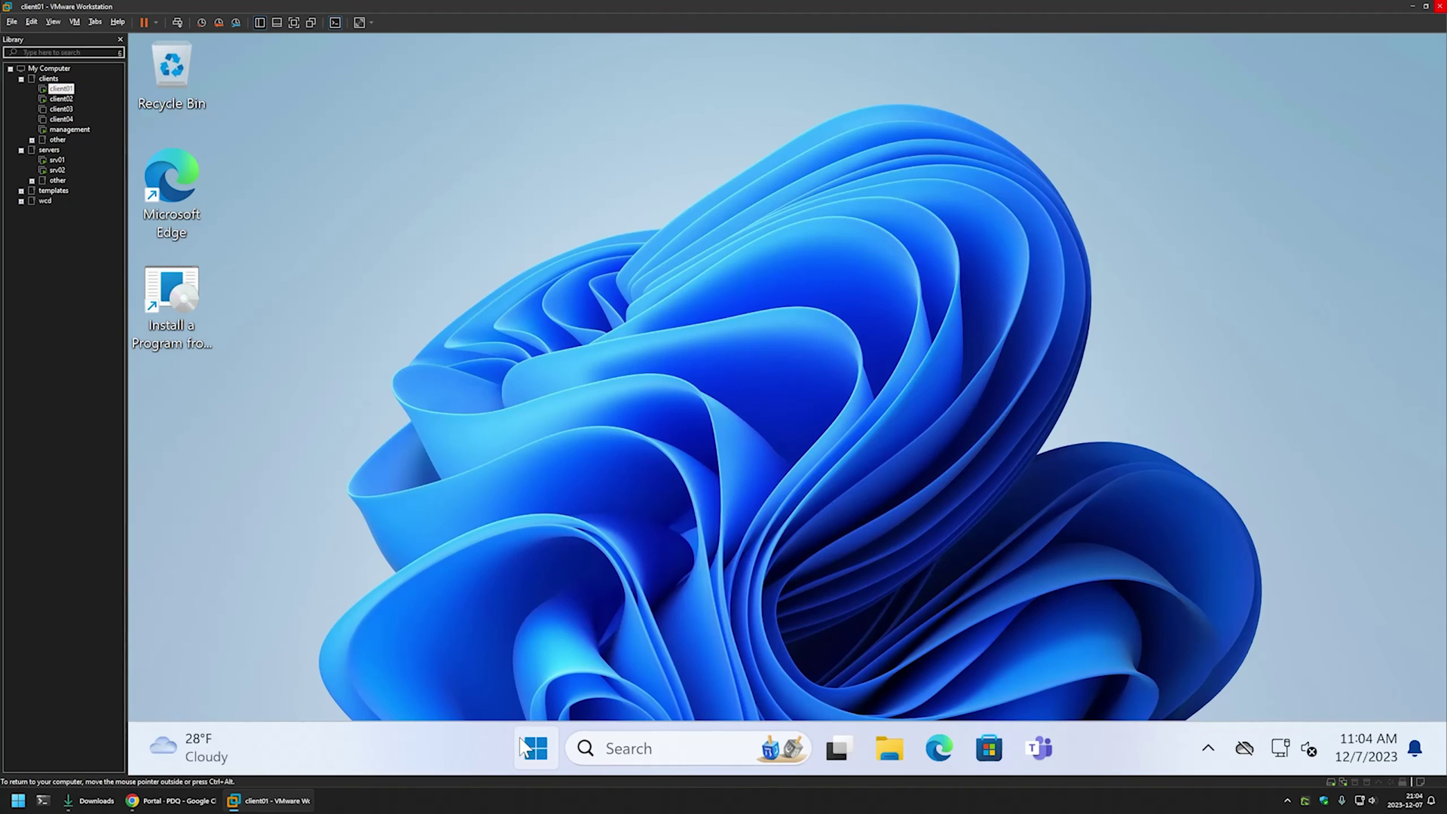
left_click(525, 727)
type("cmd")
key("Return")
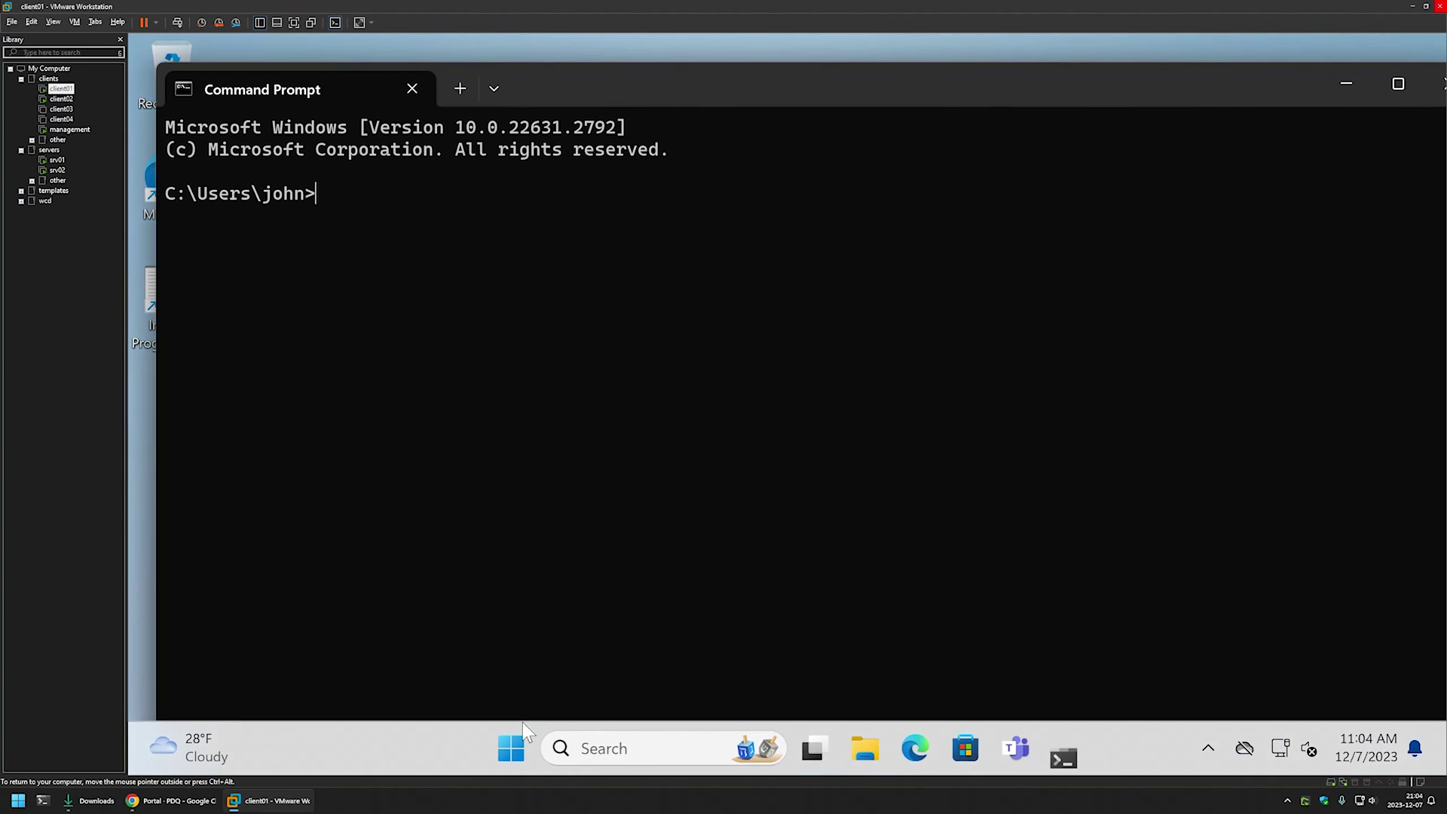
type("gpupda")
type("te")
key("Return")
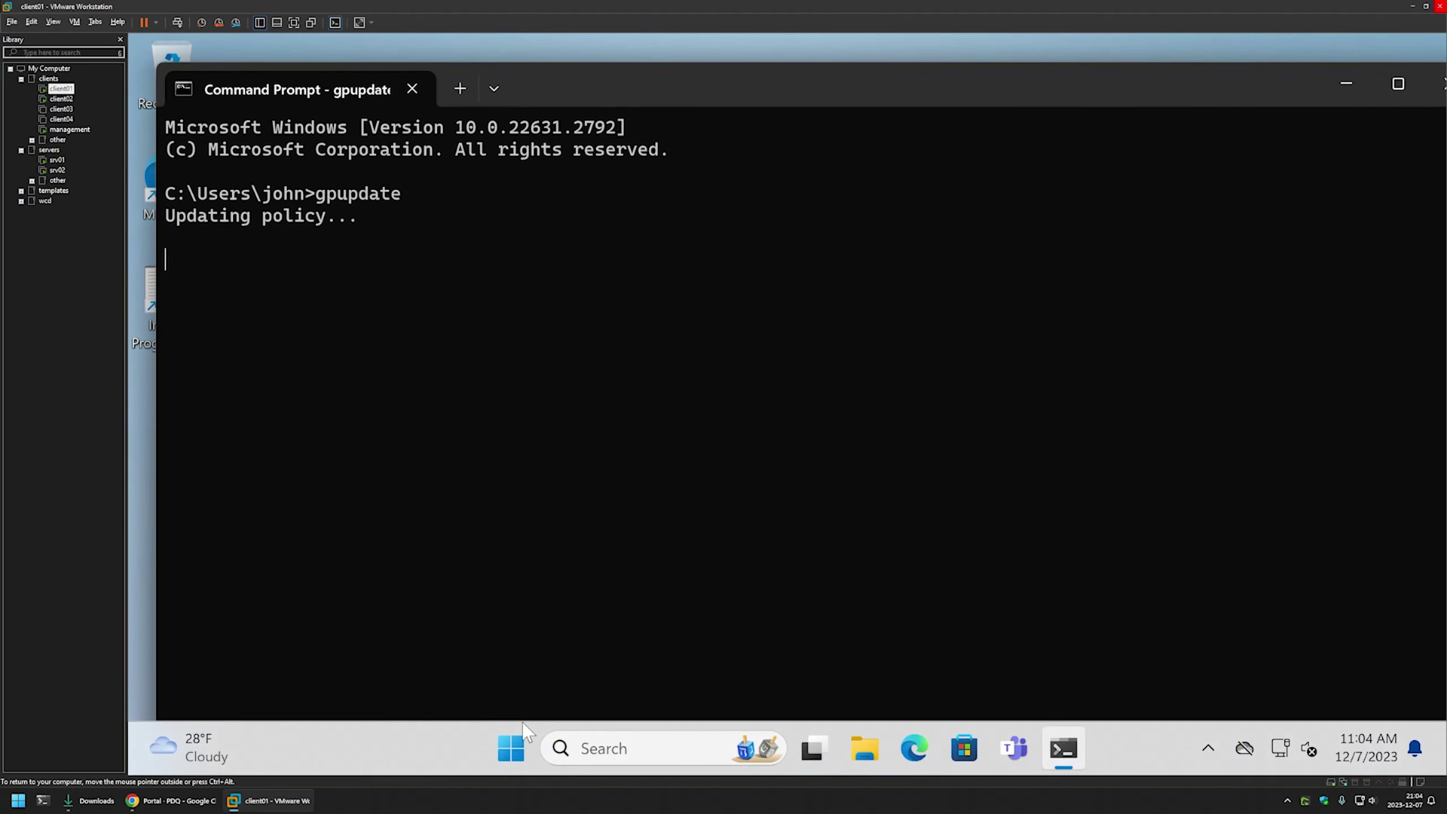
Run gpupdate in a Command Prompt on client02, then go to the management VM.
left_click(61, 99)
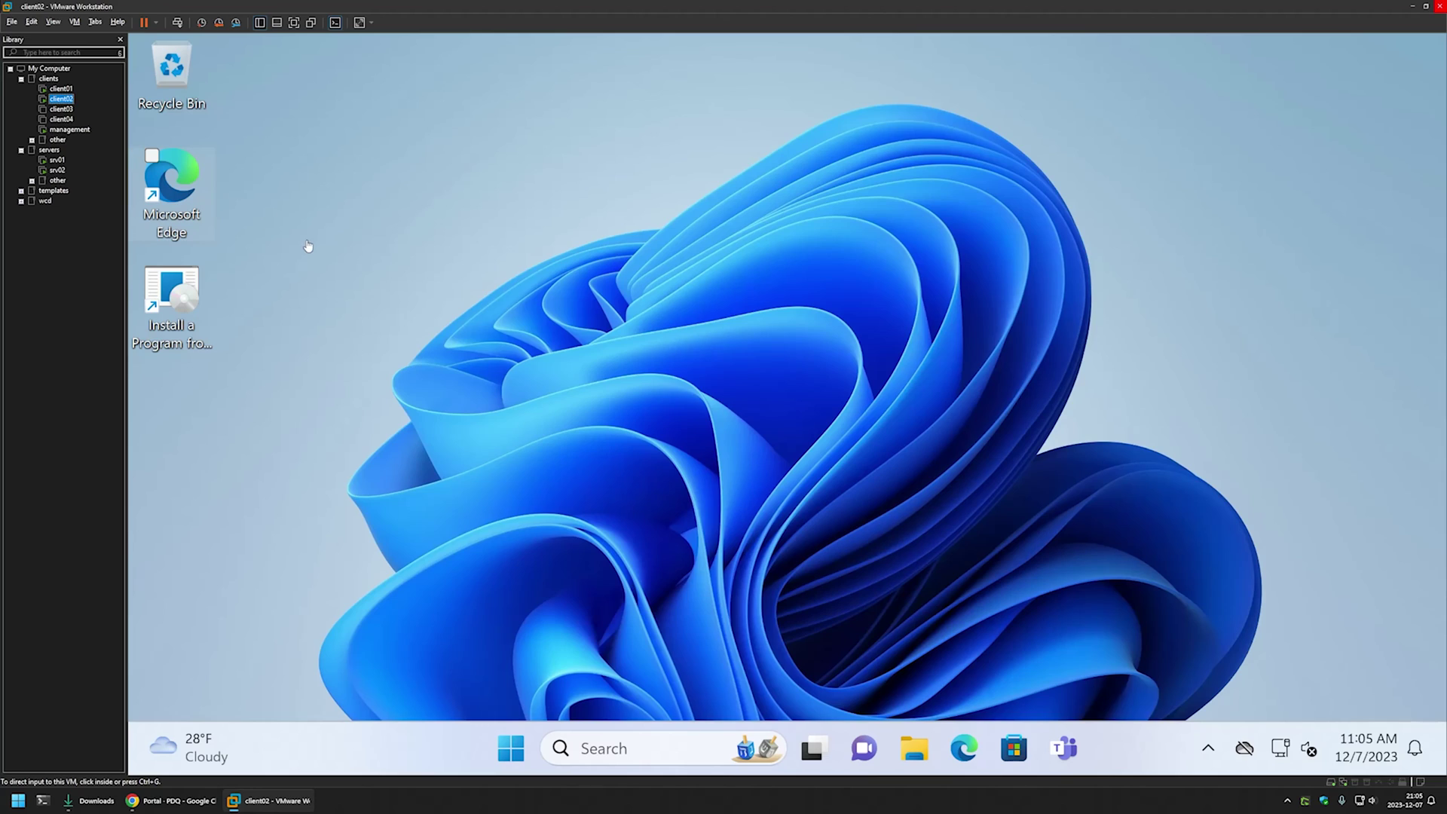
left_click(513, 748)
type("cmd")
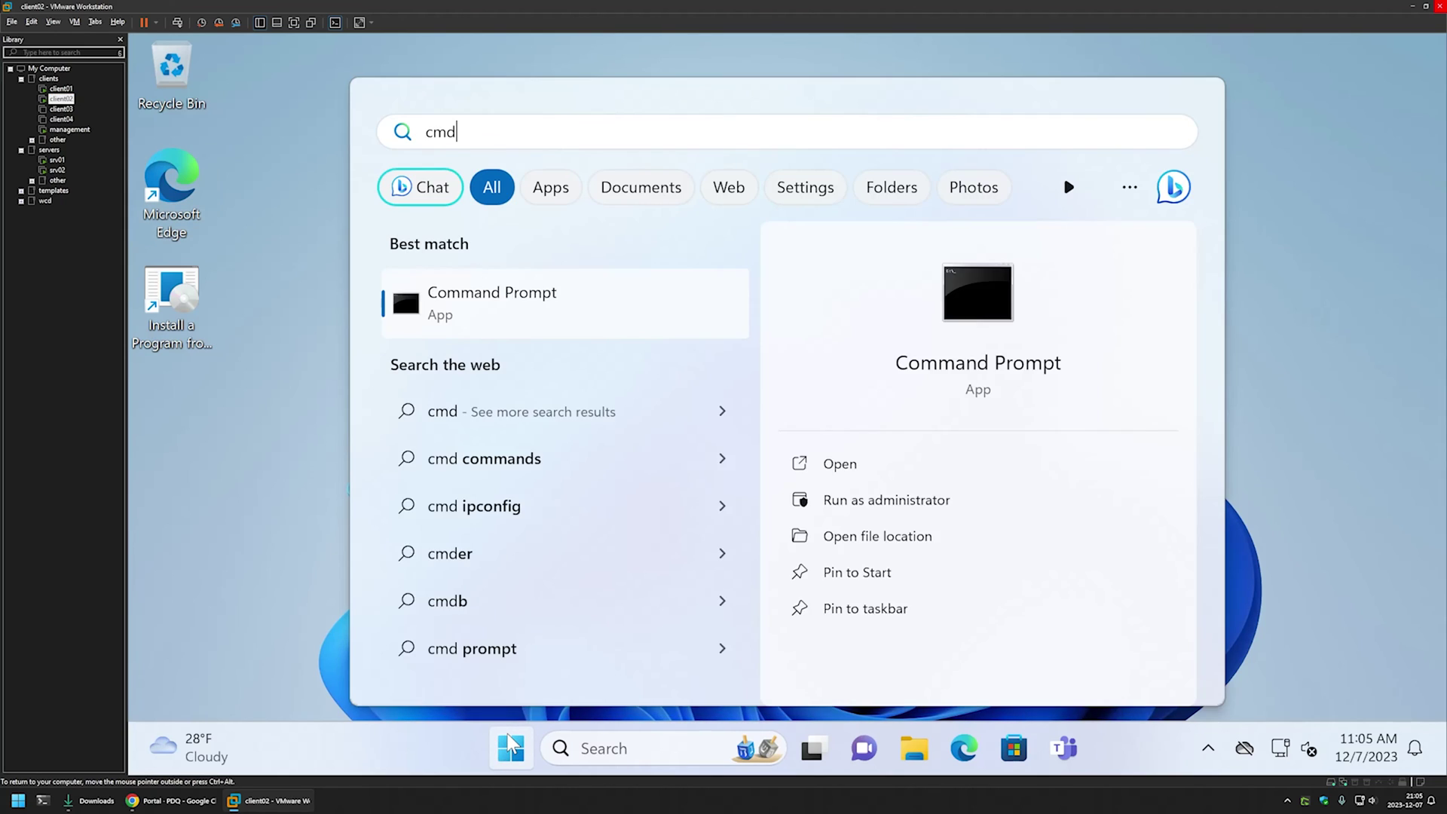
key("Return")
type("gpupdate")
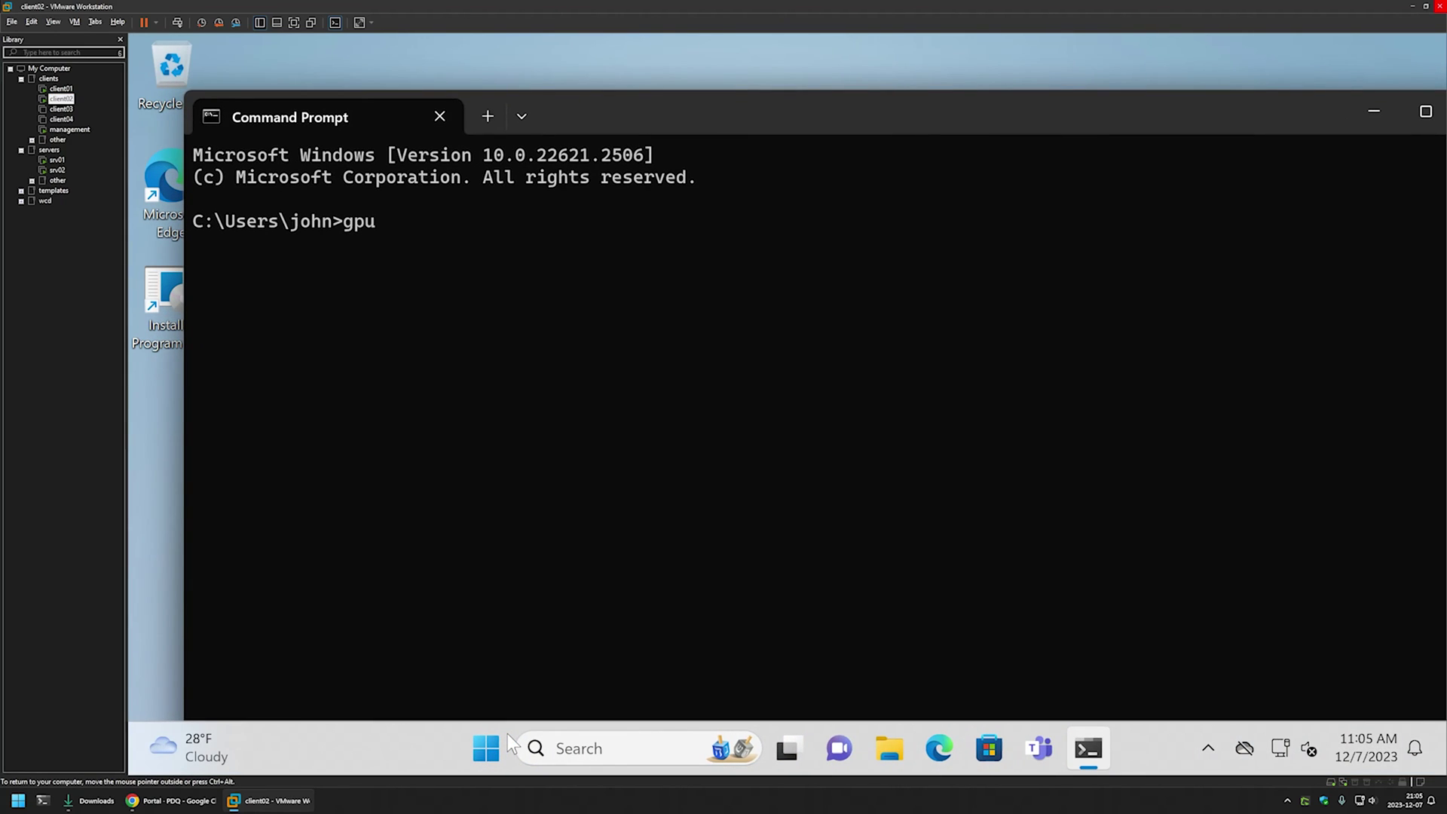
key("Return")
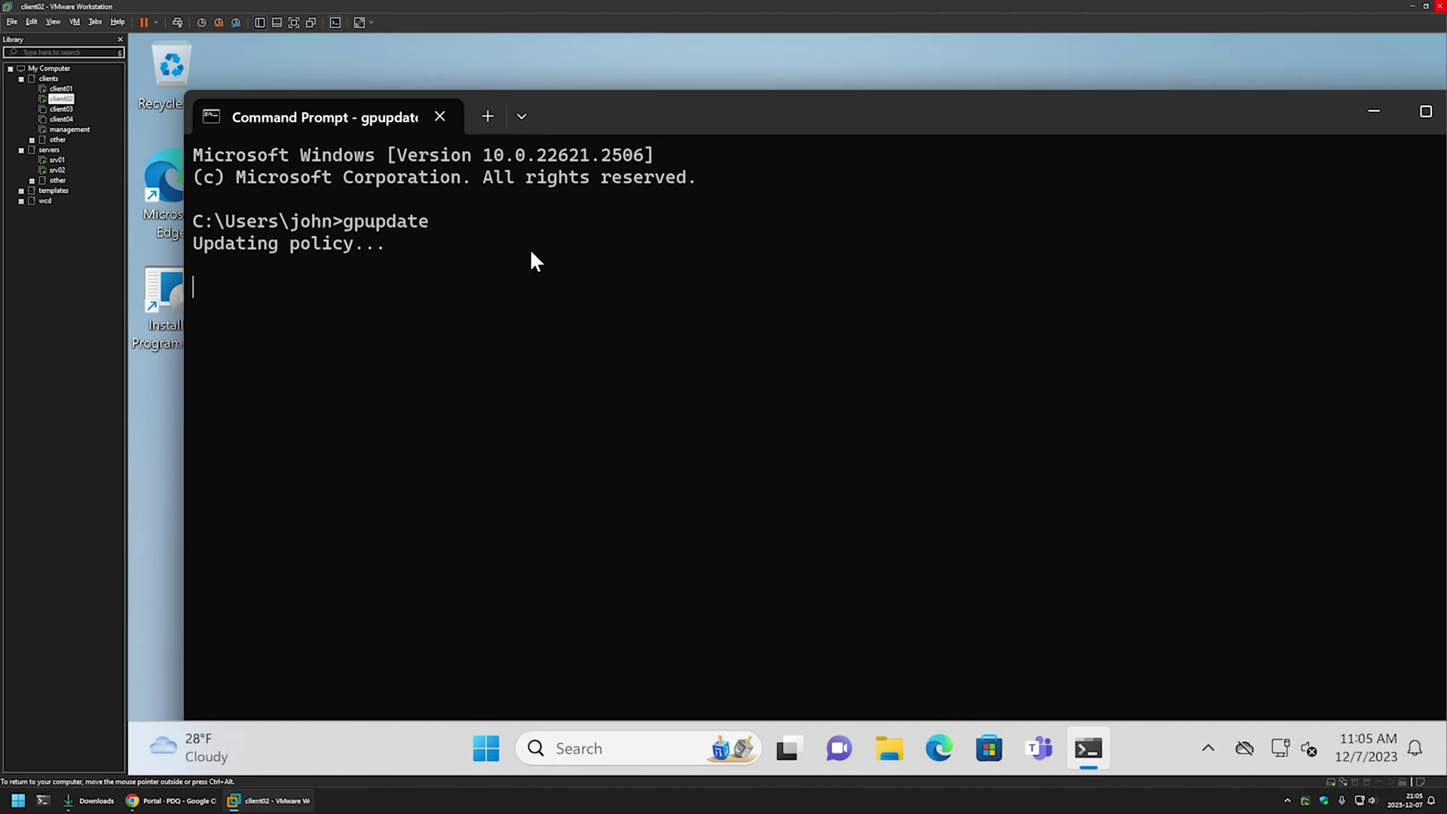
left_click(69, 130)
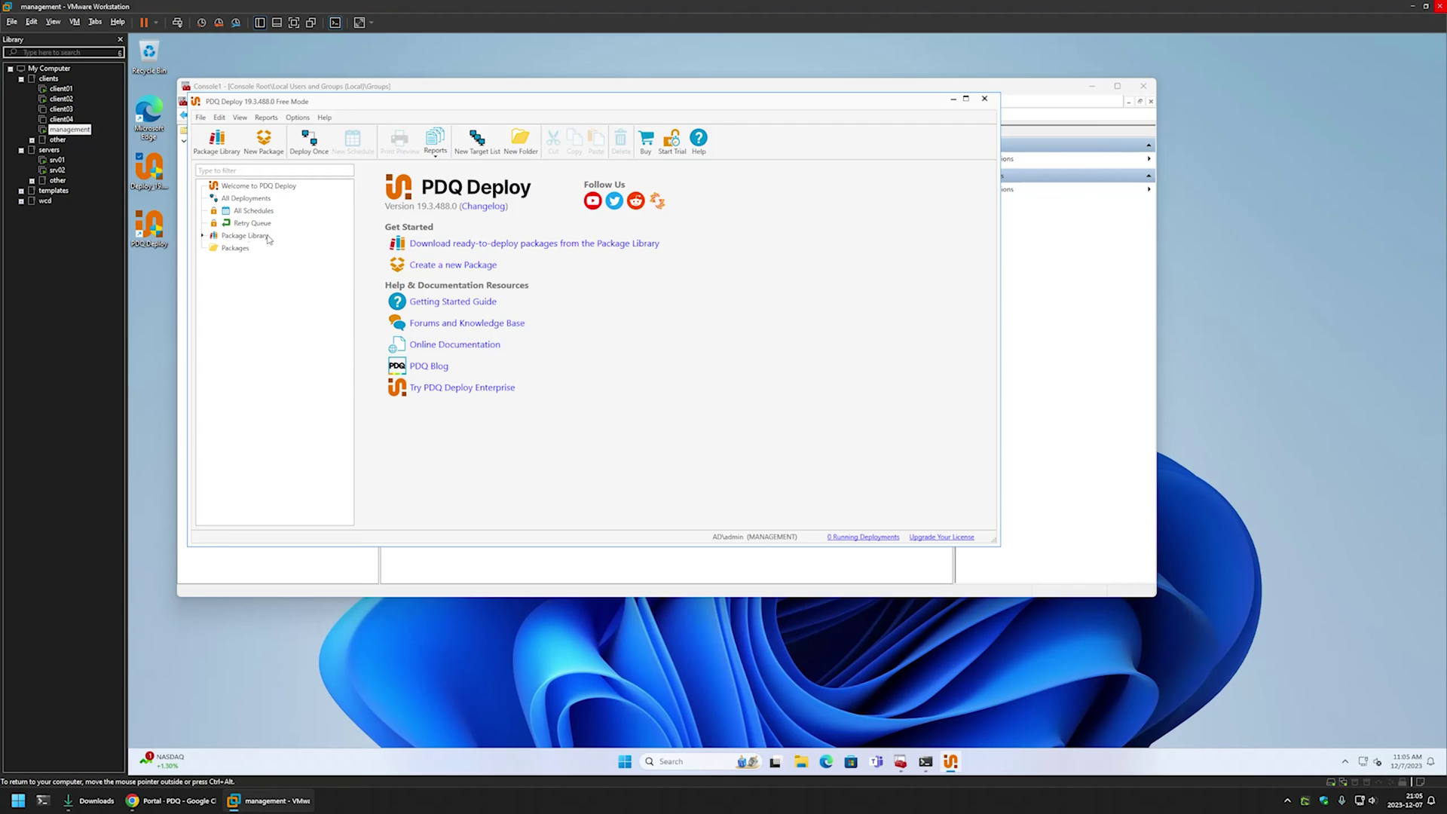
Download PDFsam Basic from the Package Library and check it under Packages.
left_click(238, 238)
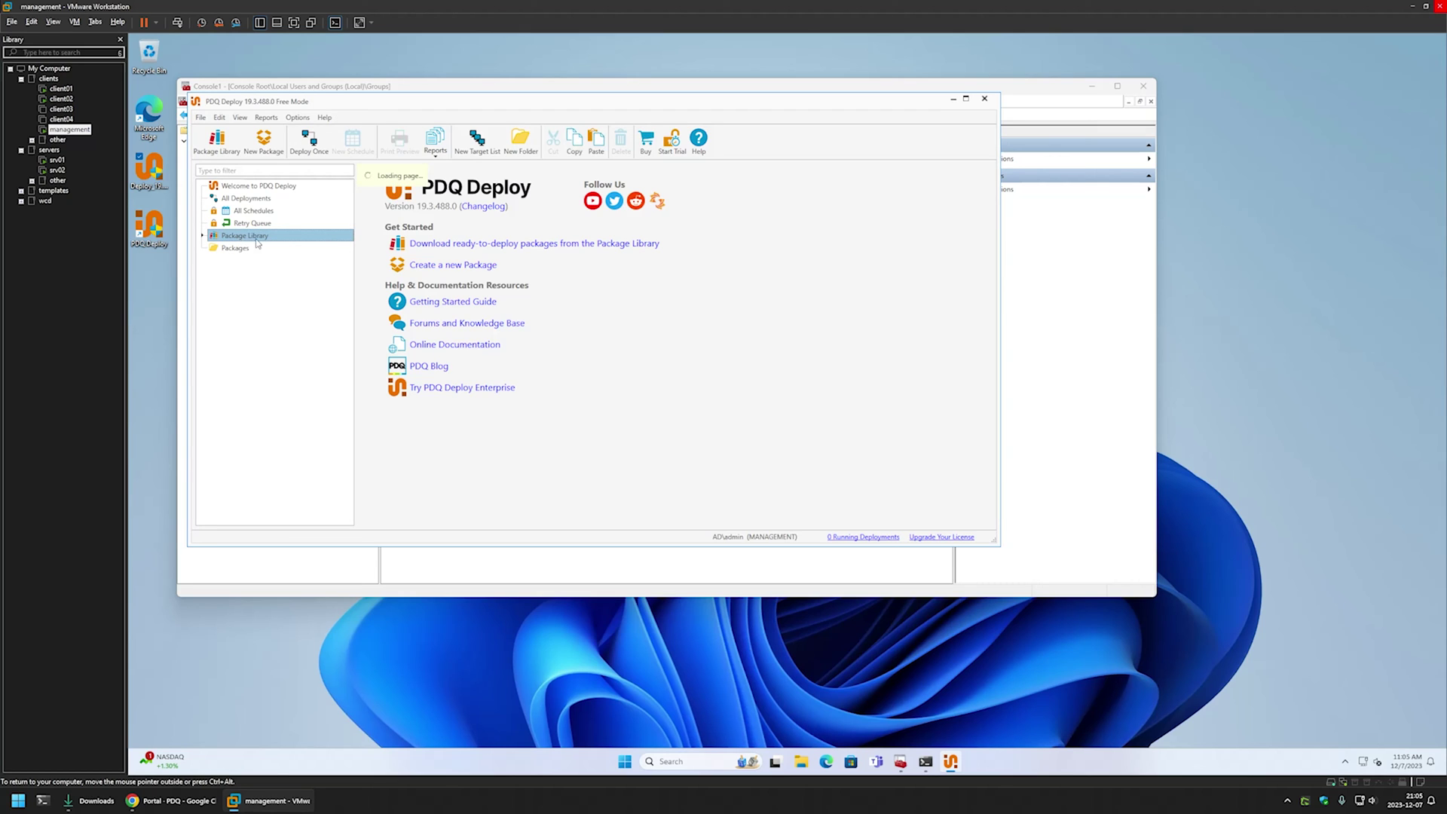
scroll(557, 315, "down", 20)
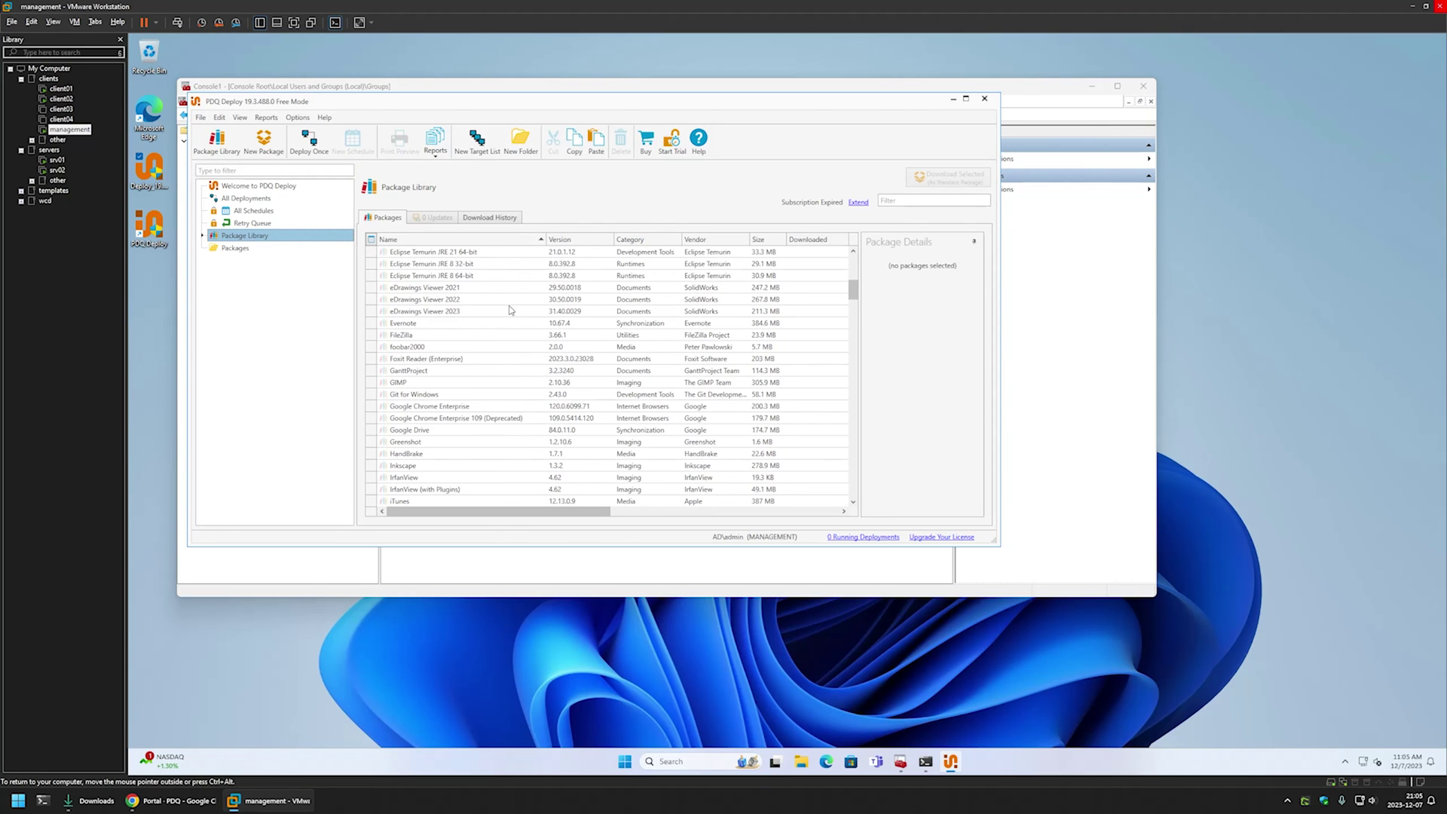
scroll(508, 309, "down", 4)
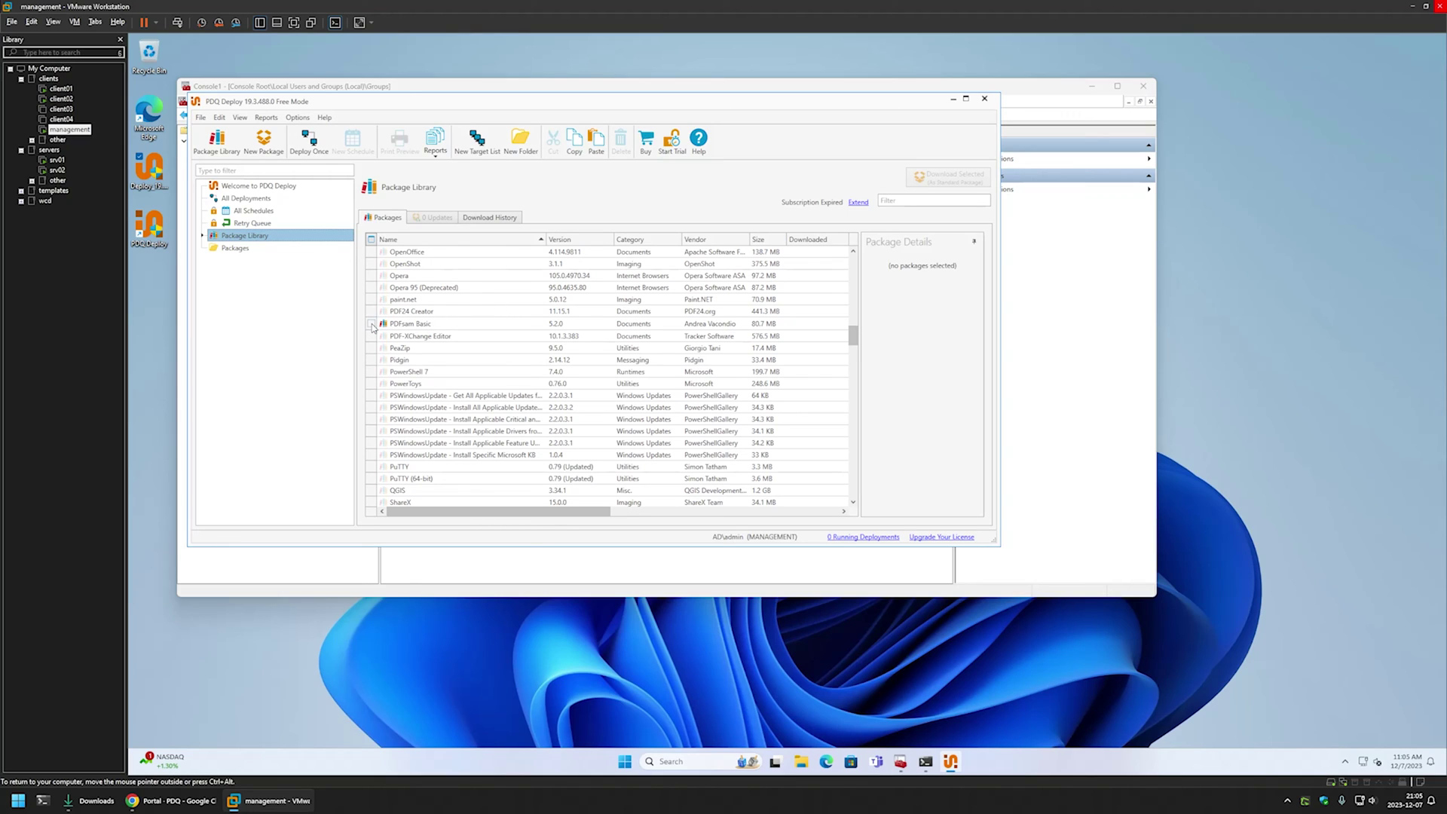
left_click(371, 324)
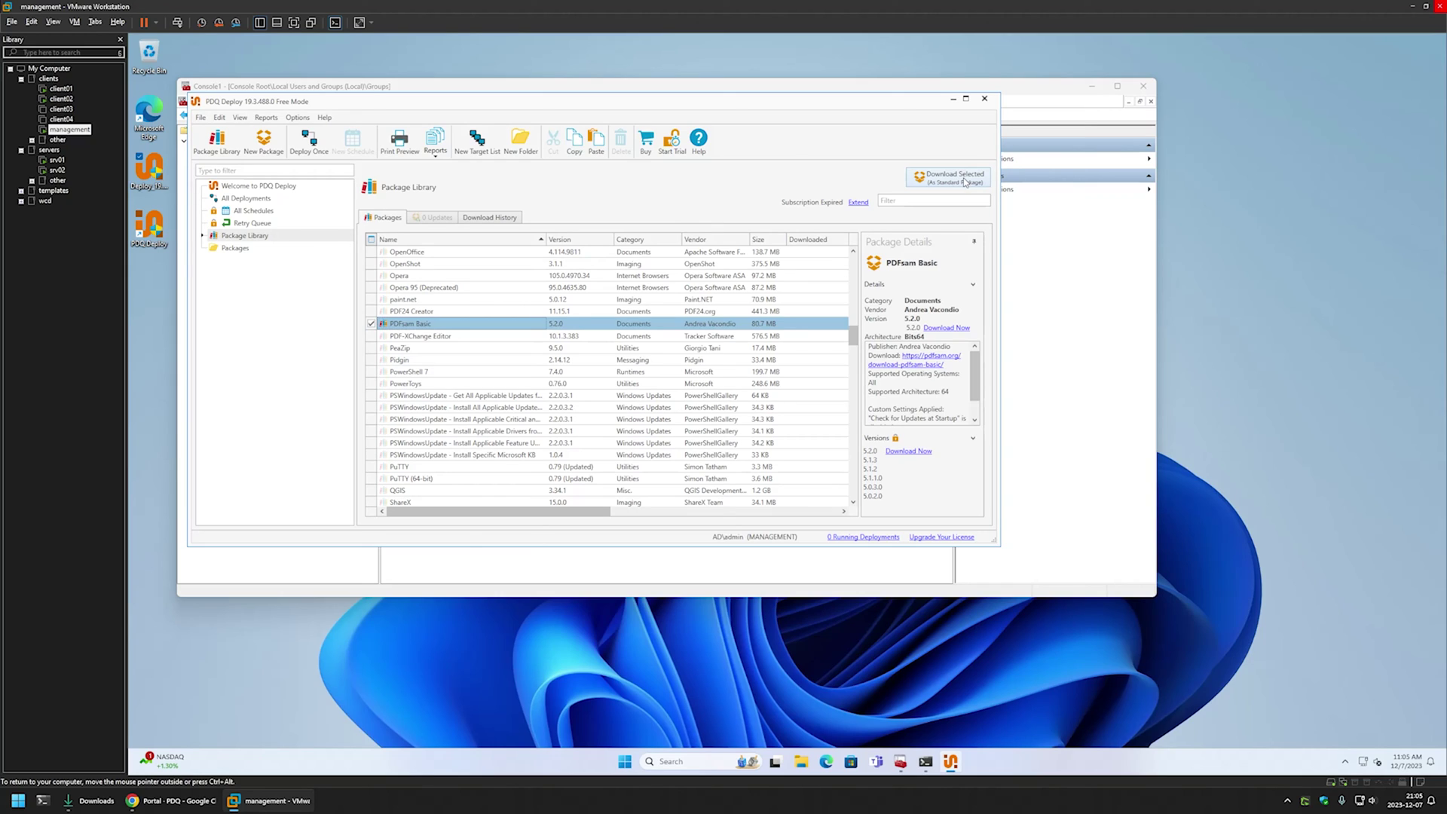
left_click(966, 181)
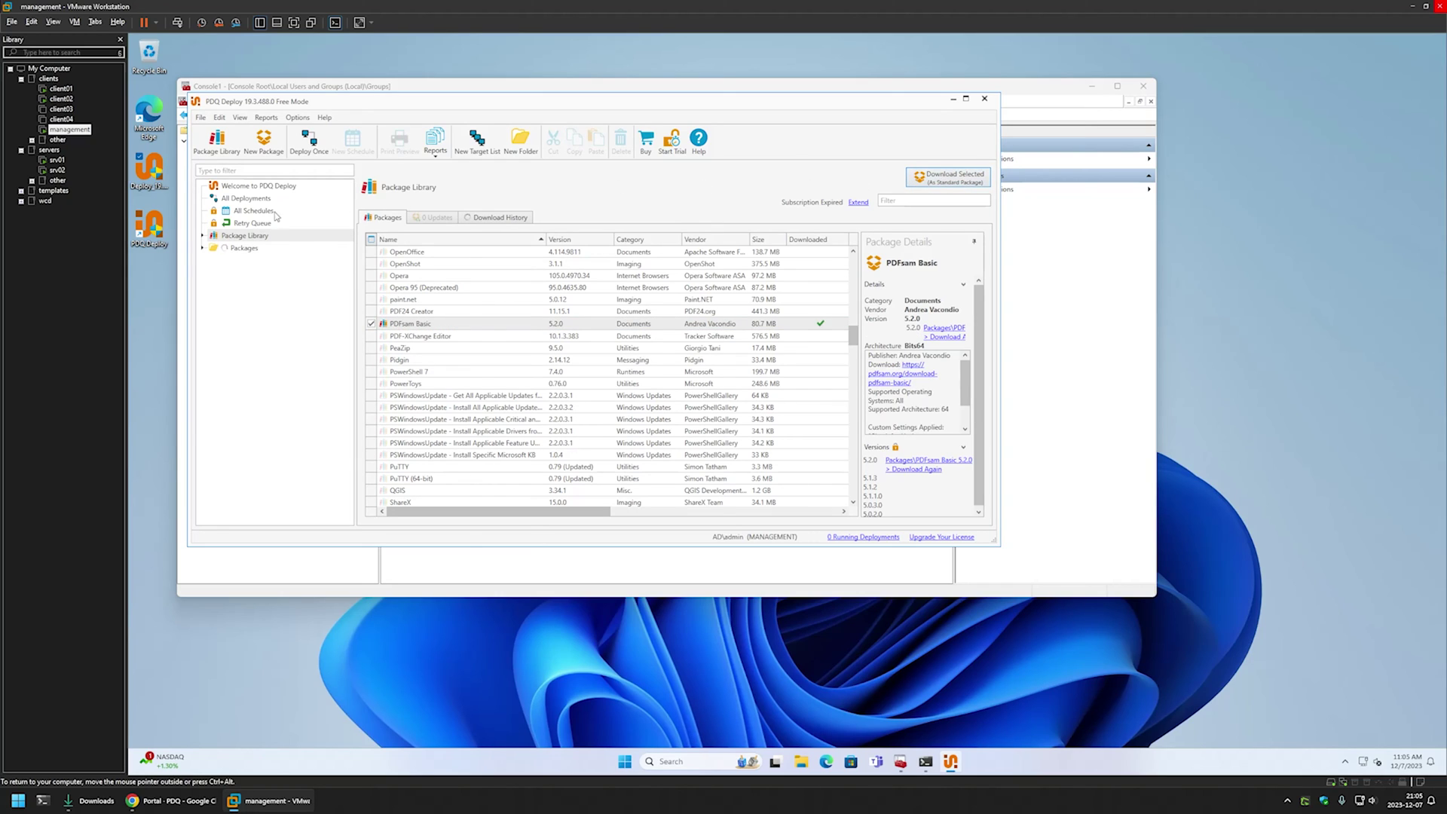
left_click(243, 249)
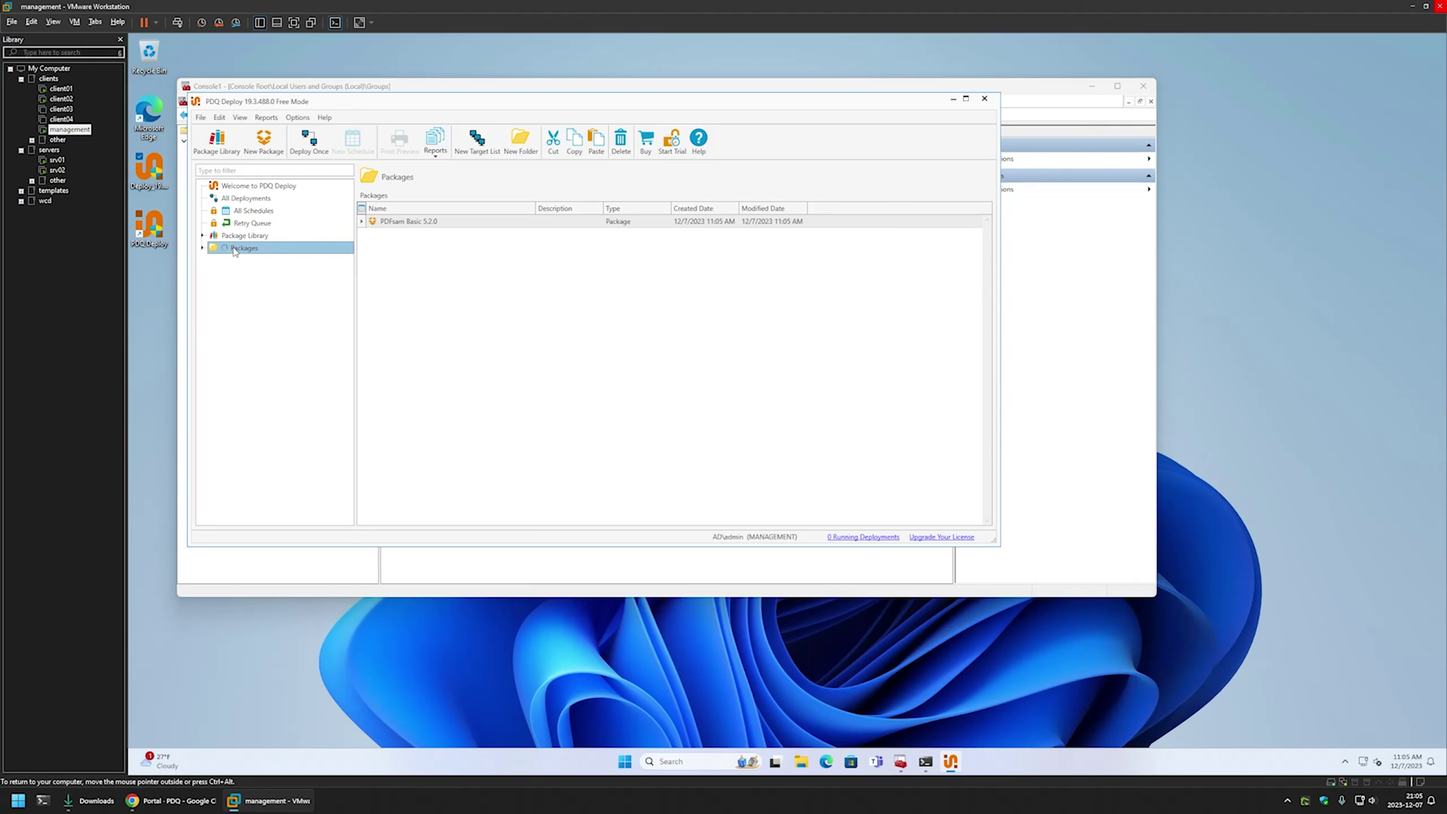
Run a Deploy Once of PDFsam Basic 5.2.0 to CLIENT01 and CLIENT02 from Active Directory computers.
right_click(405, 222)
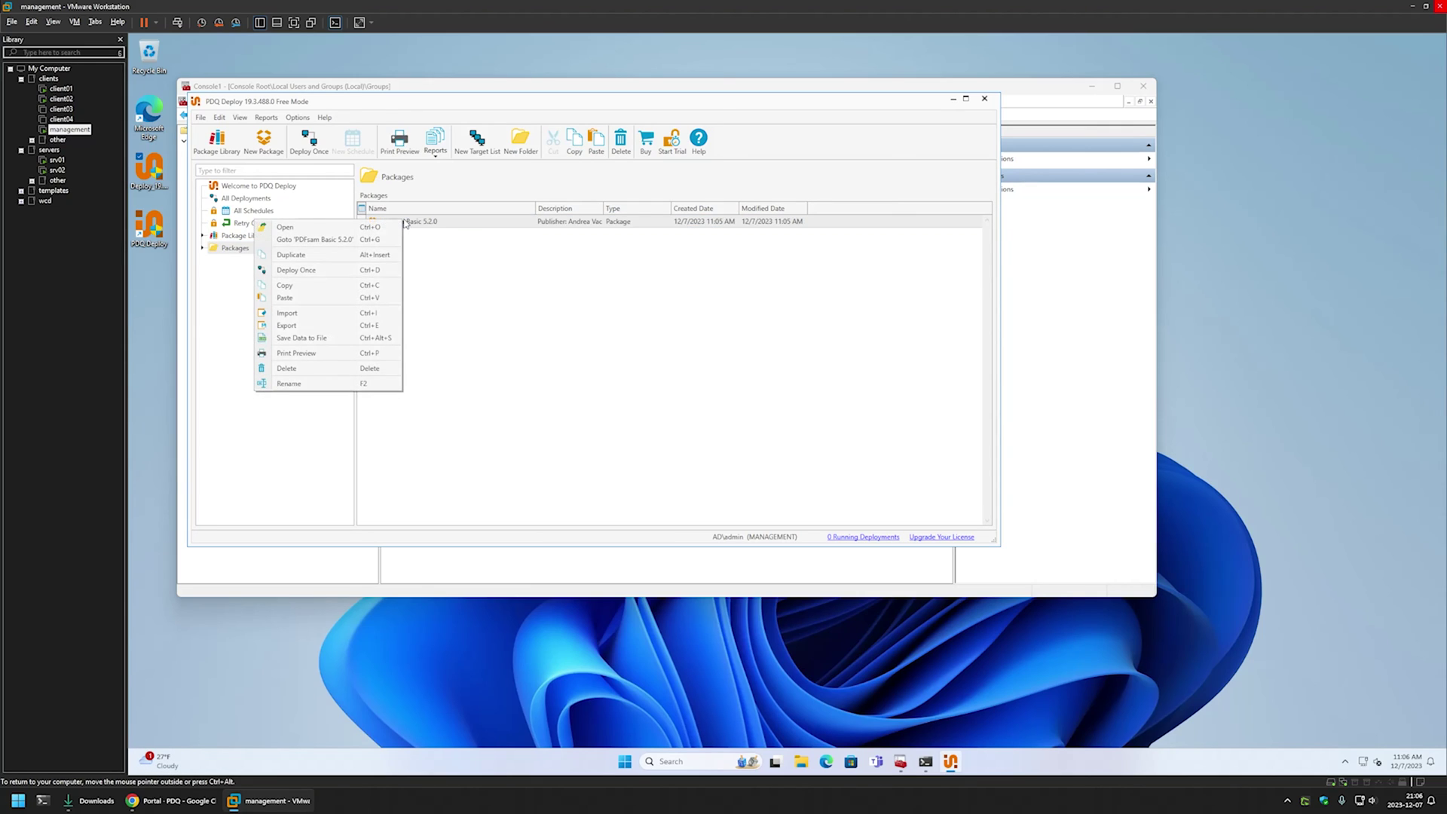
left_click(322, 272)
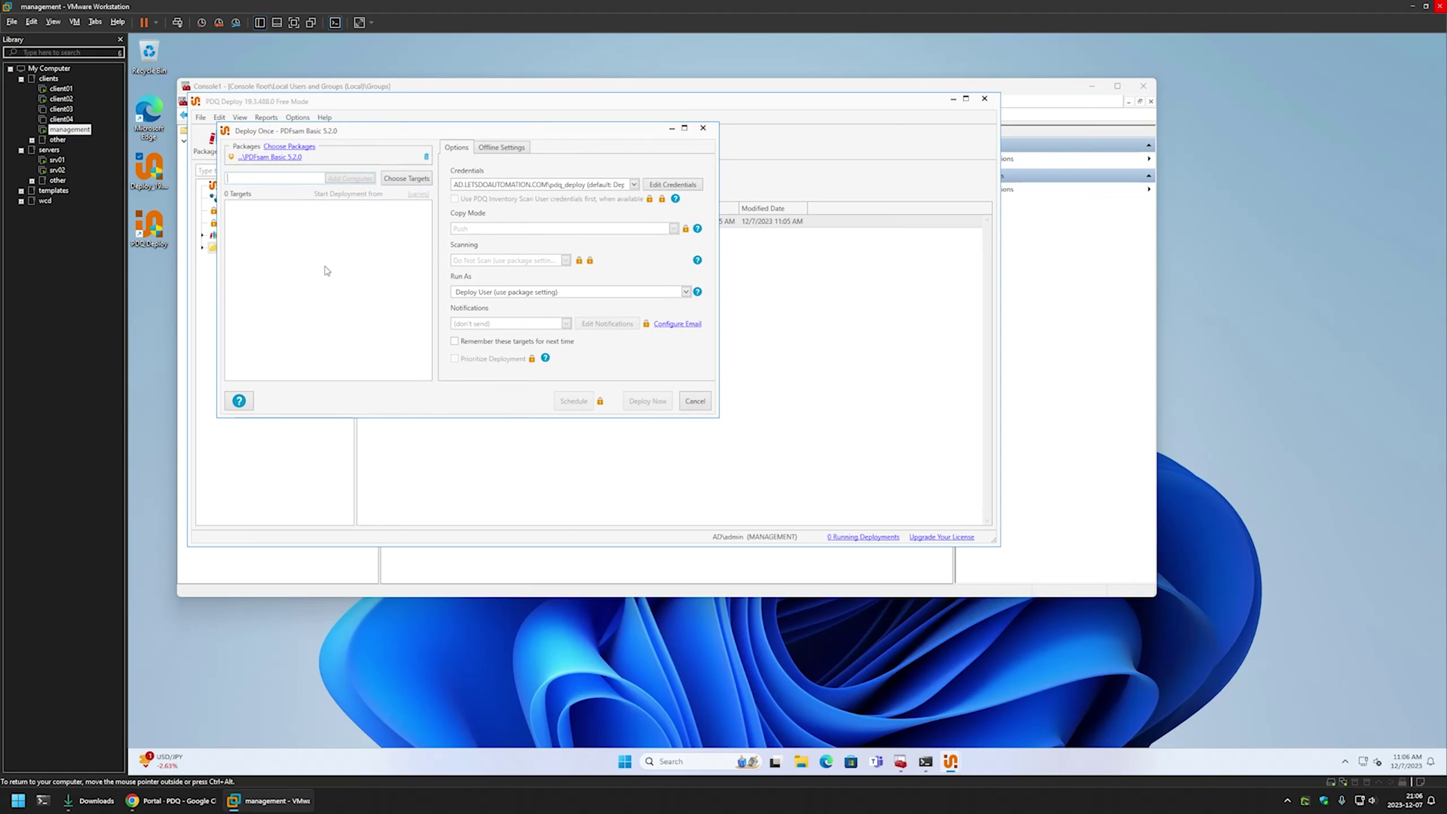
left_click(402, 179)
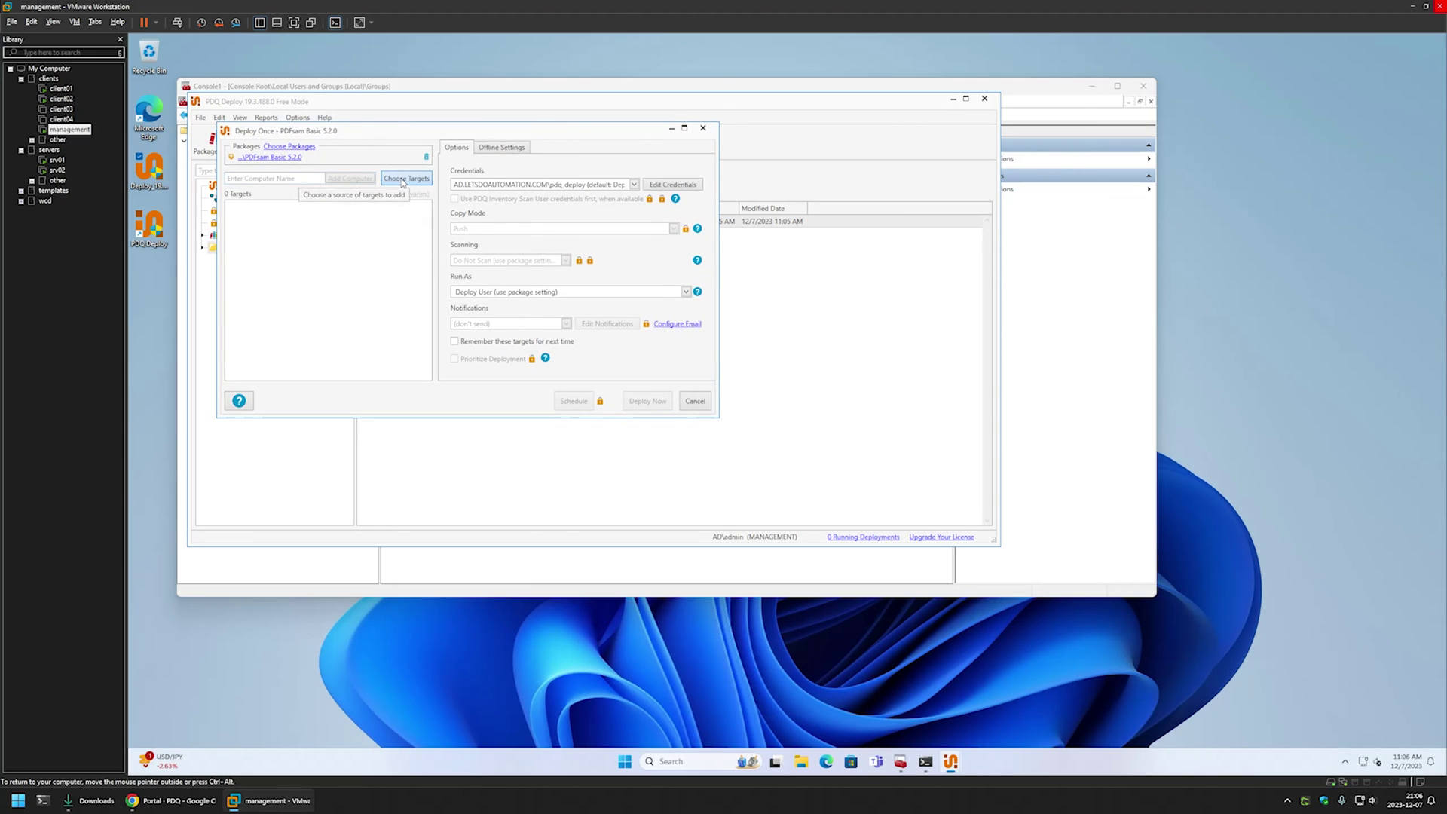
mouse_move(384, 194)
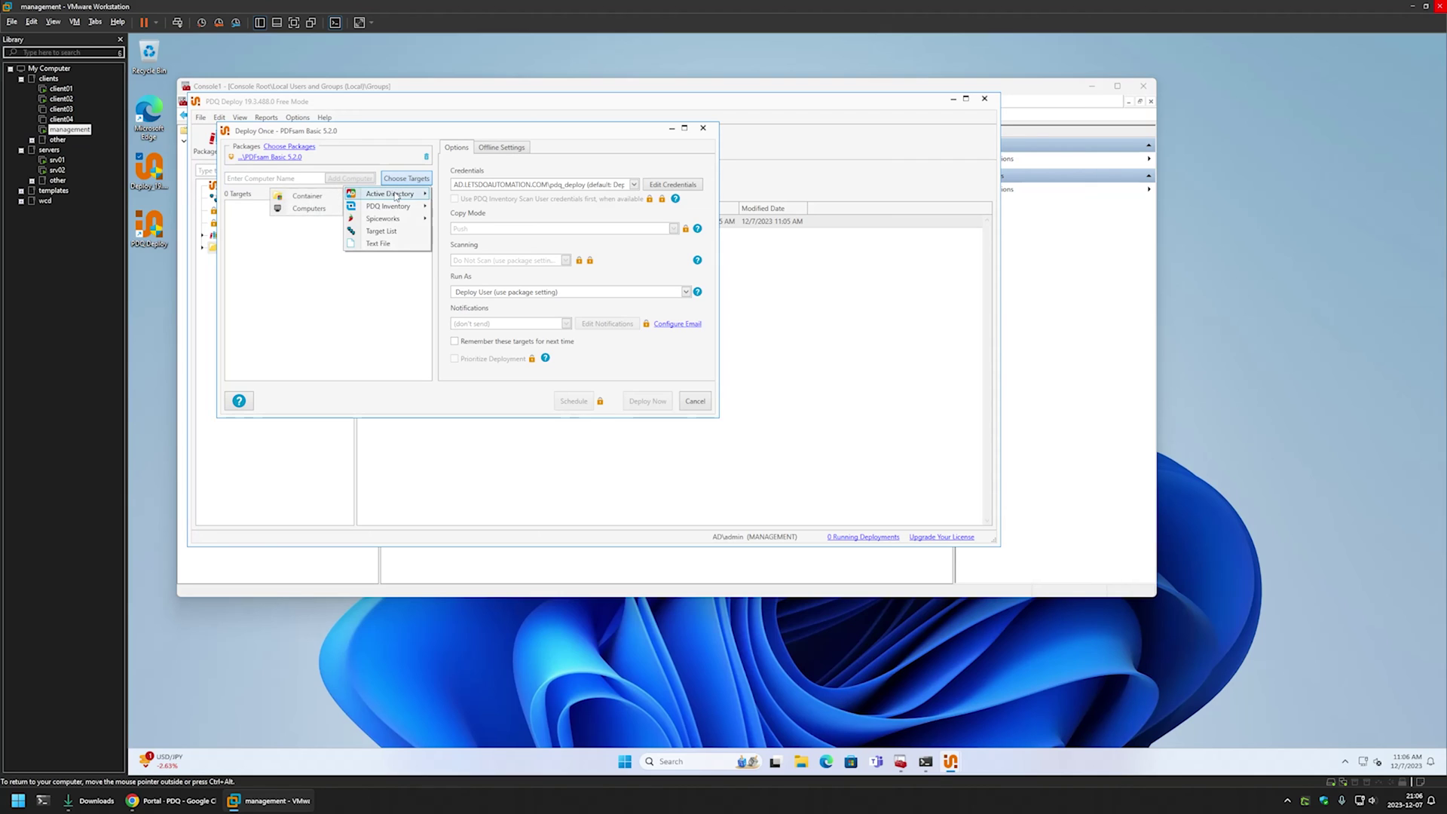
left_click(308, 215)
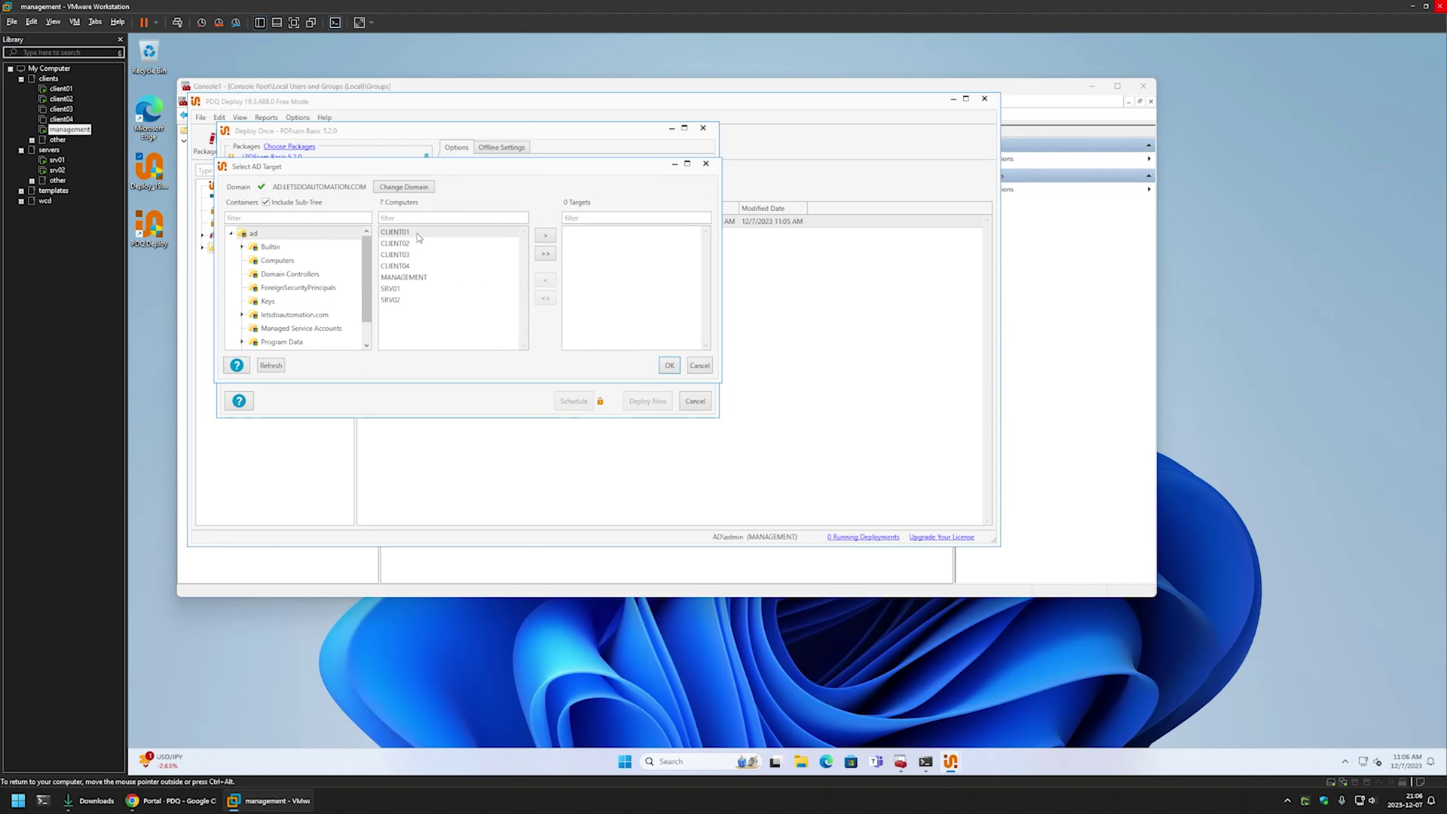
left_click(404, 234)
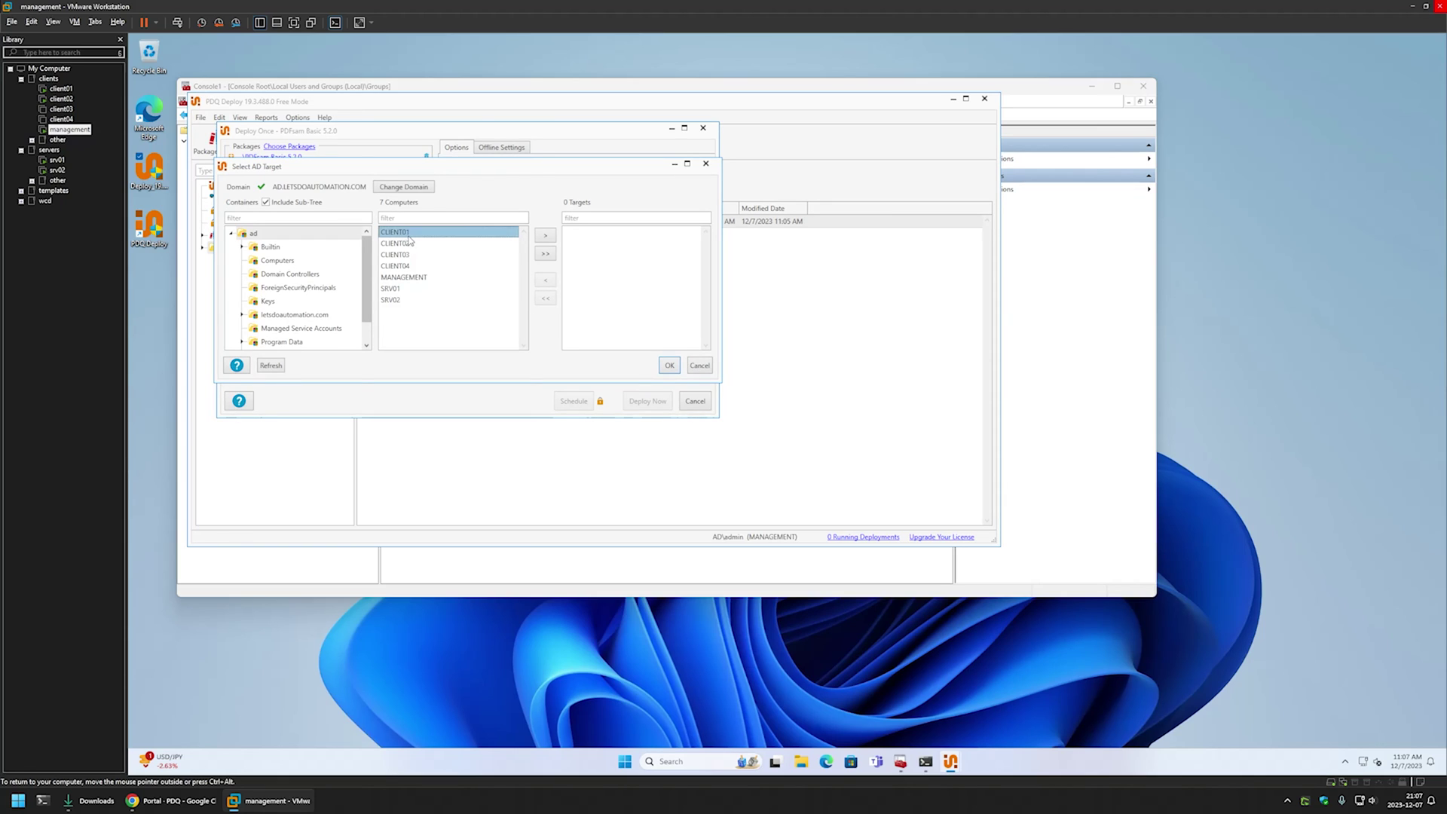
left_click(414, 244, "ctrl")
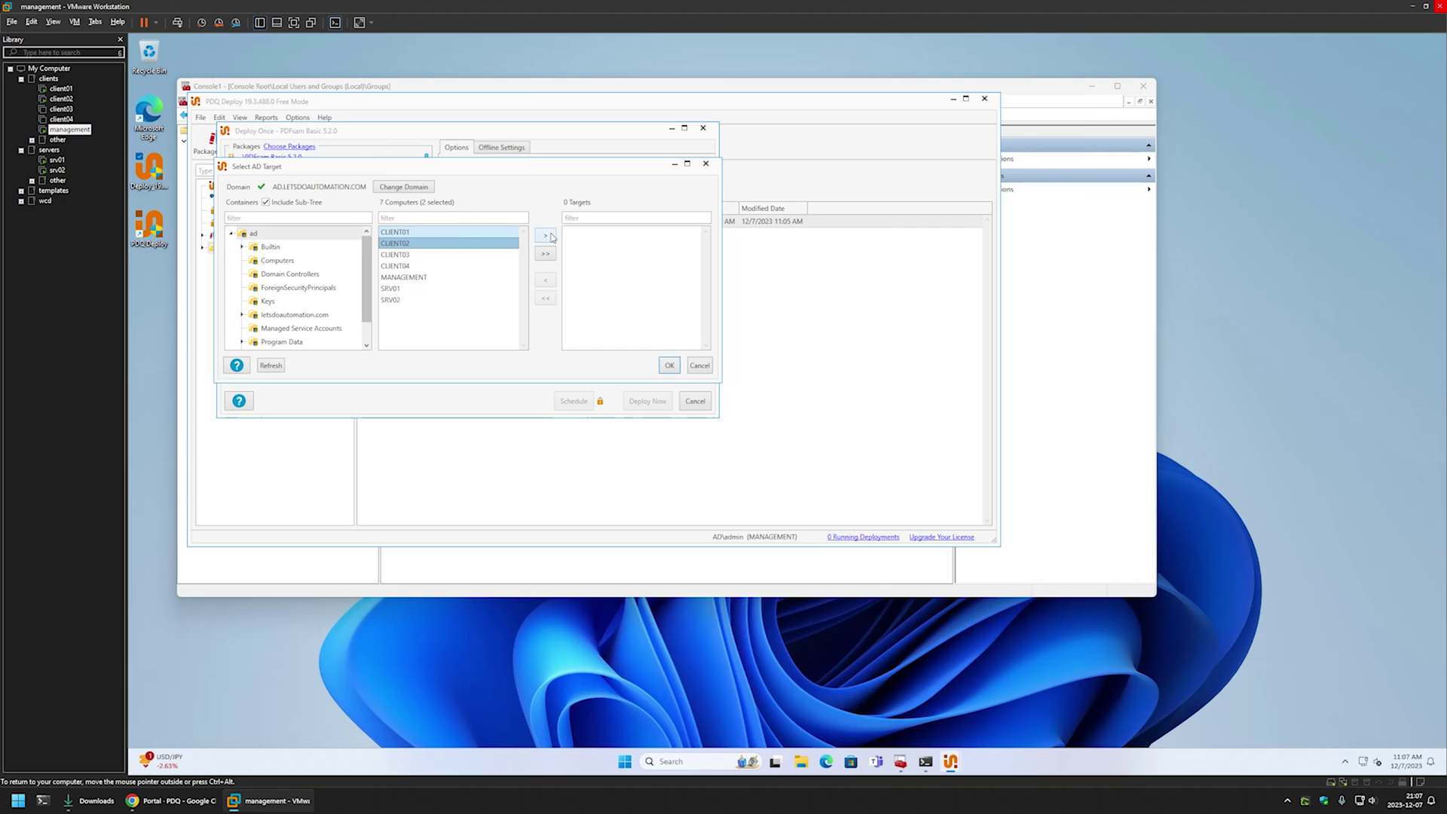
left_click(547, 235)
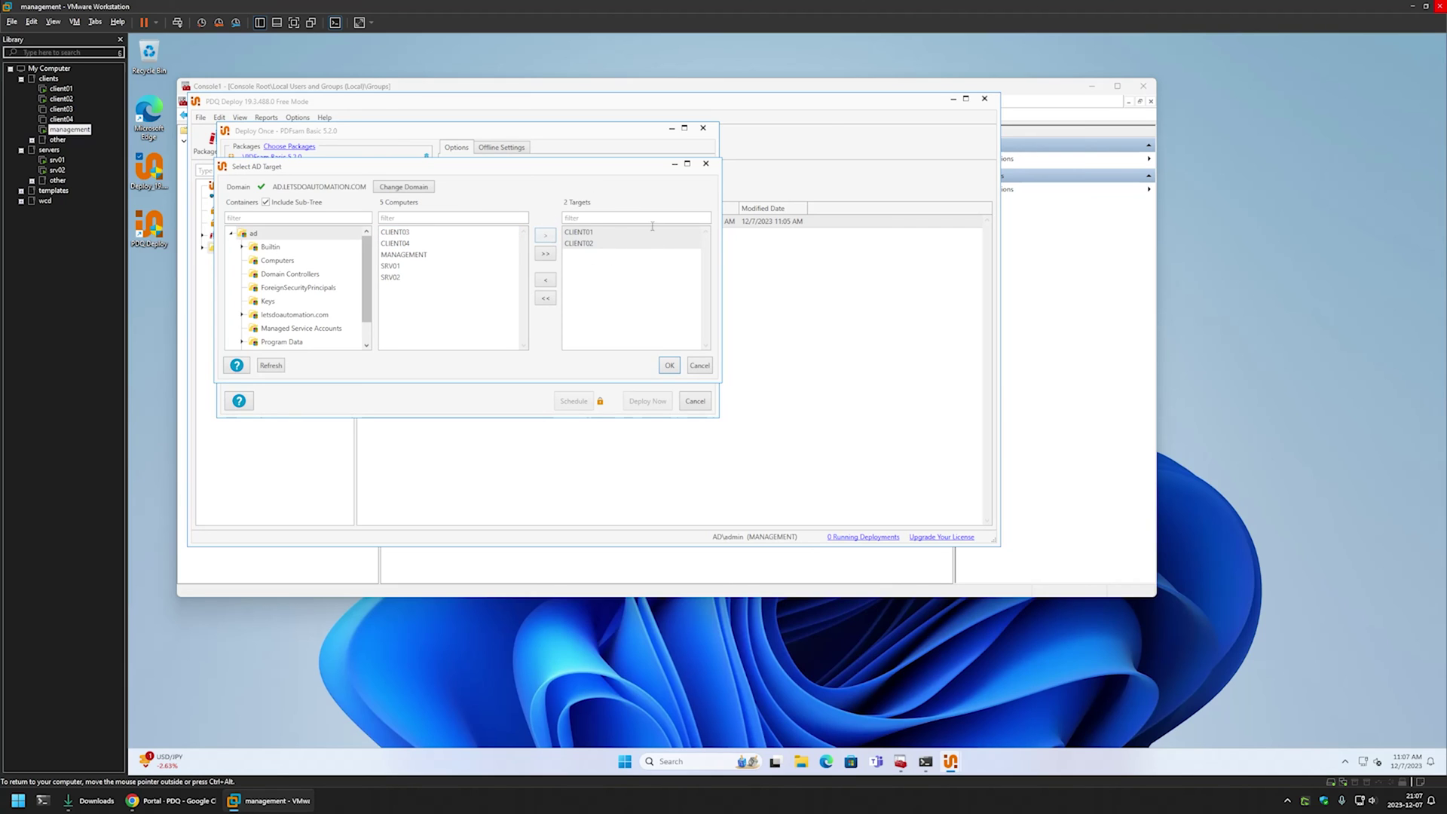
left_click(669, 365)
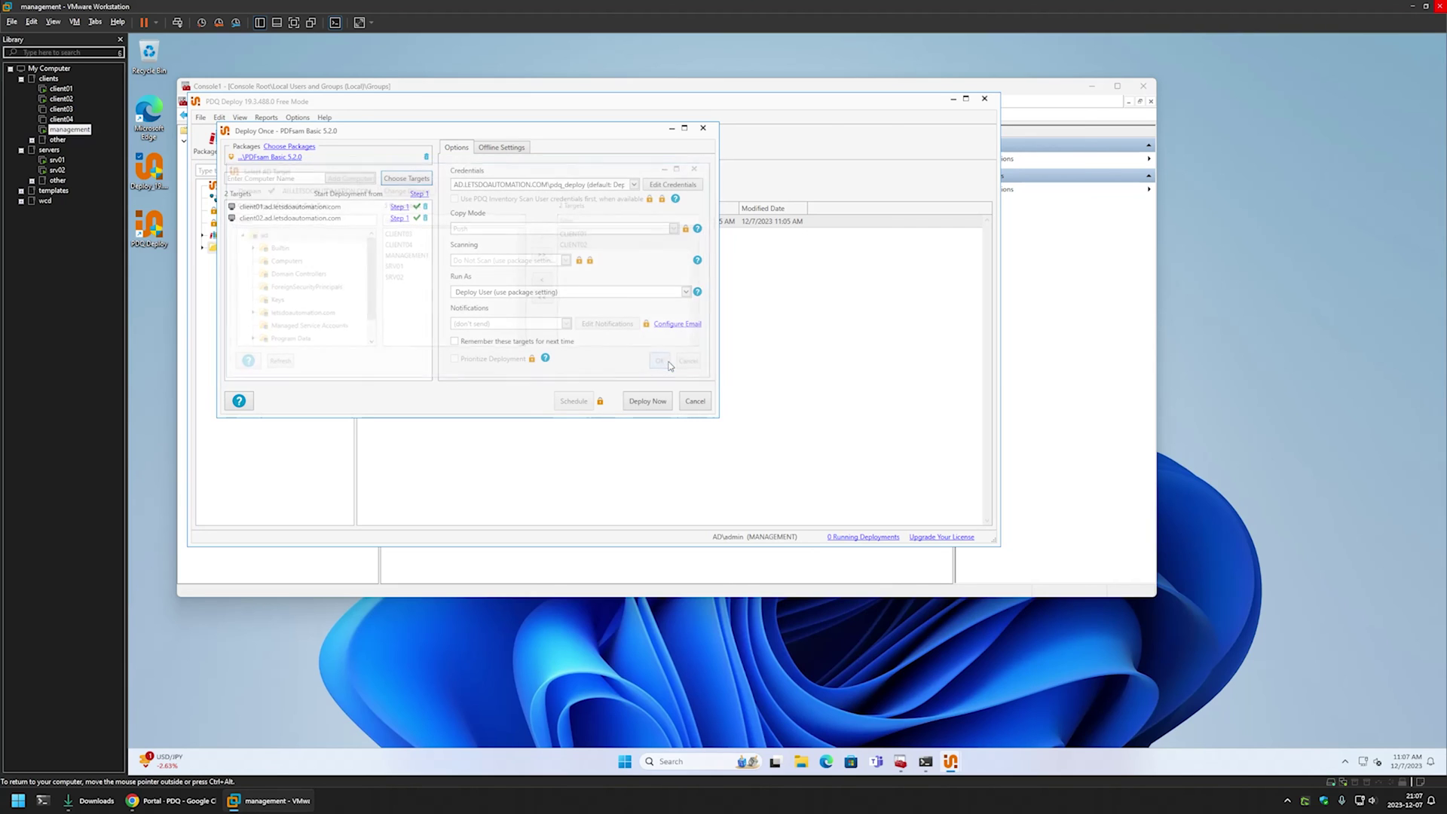
left_click(648, 401)
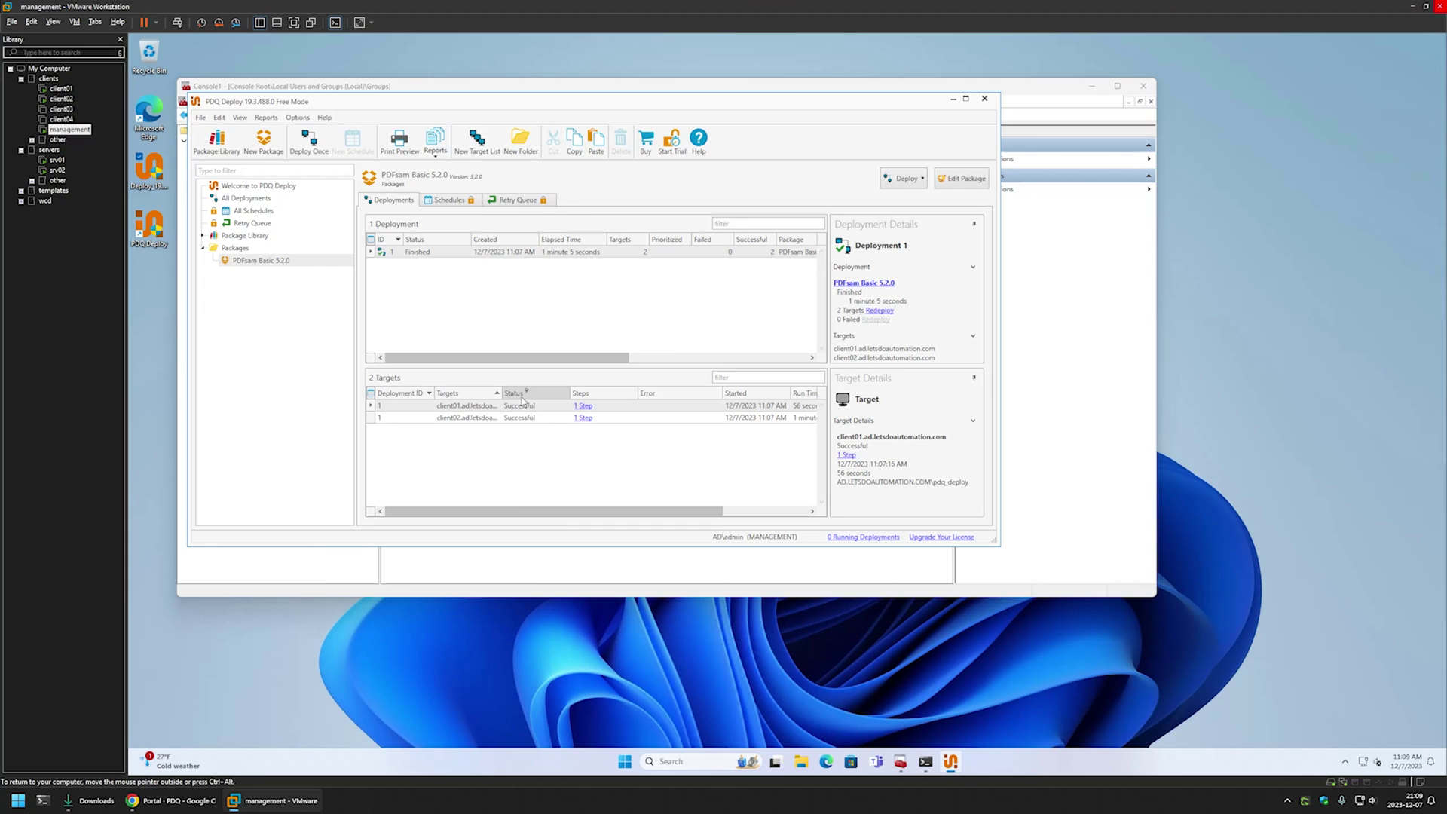
On client01, minimise the Command Prompt and launch PDFsam Basic from the desktop.
left_click(60, 89)
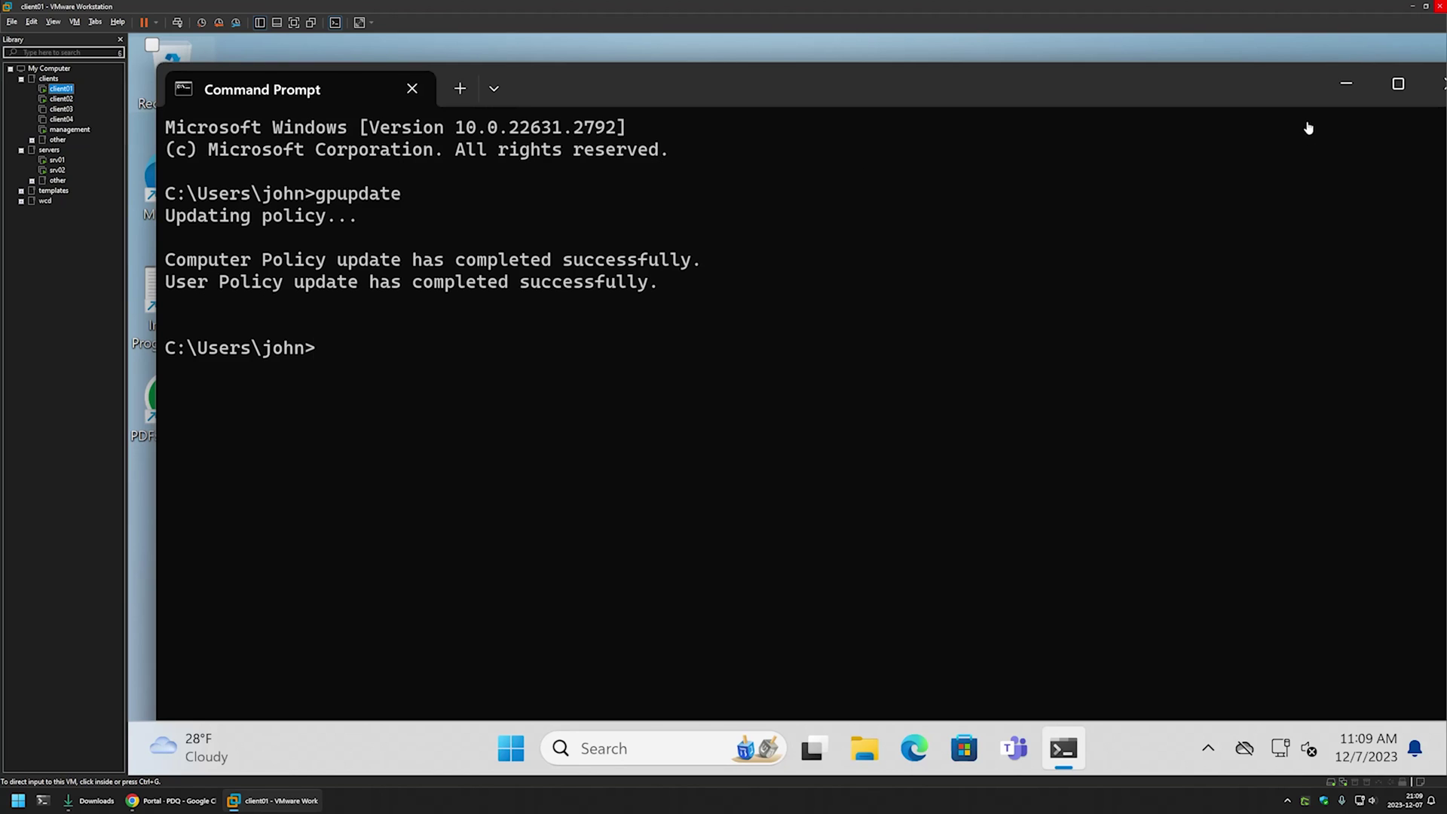
left_click(1346, 84)
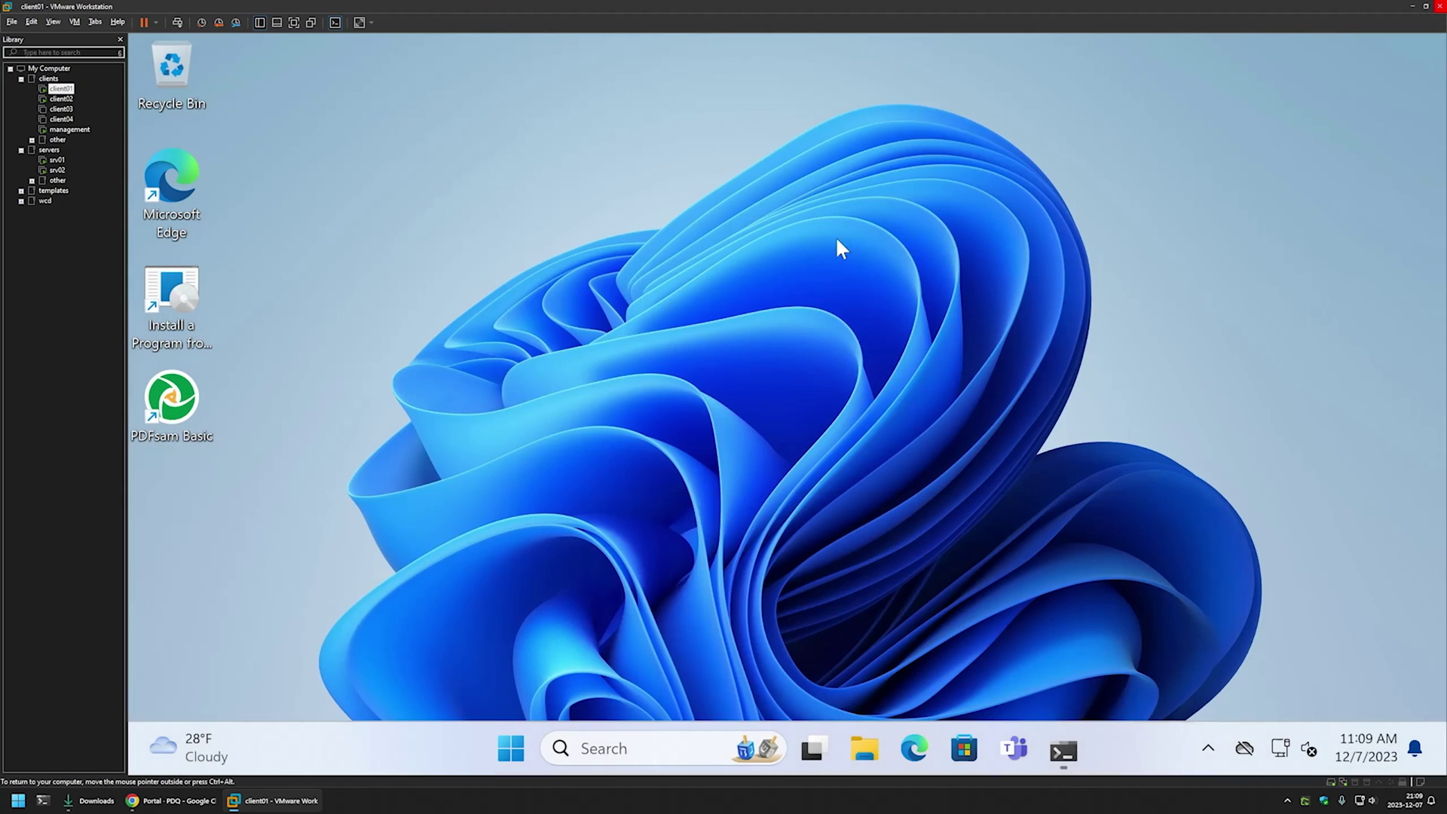
double_click(173, 397)
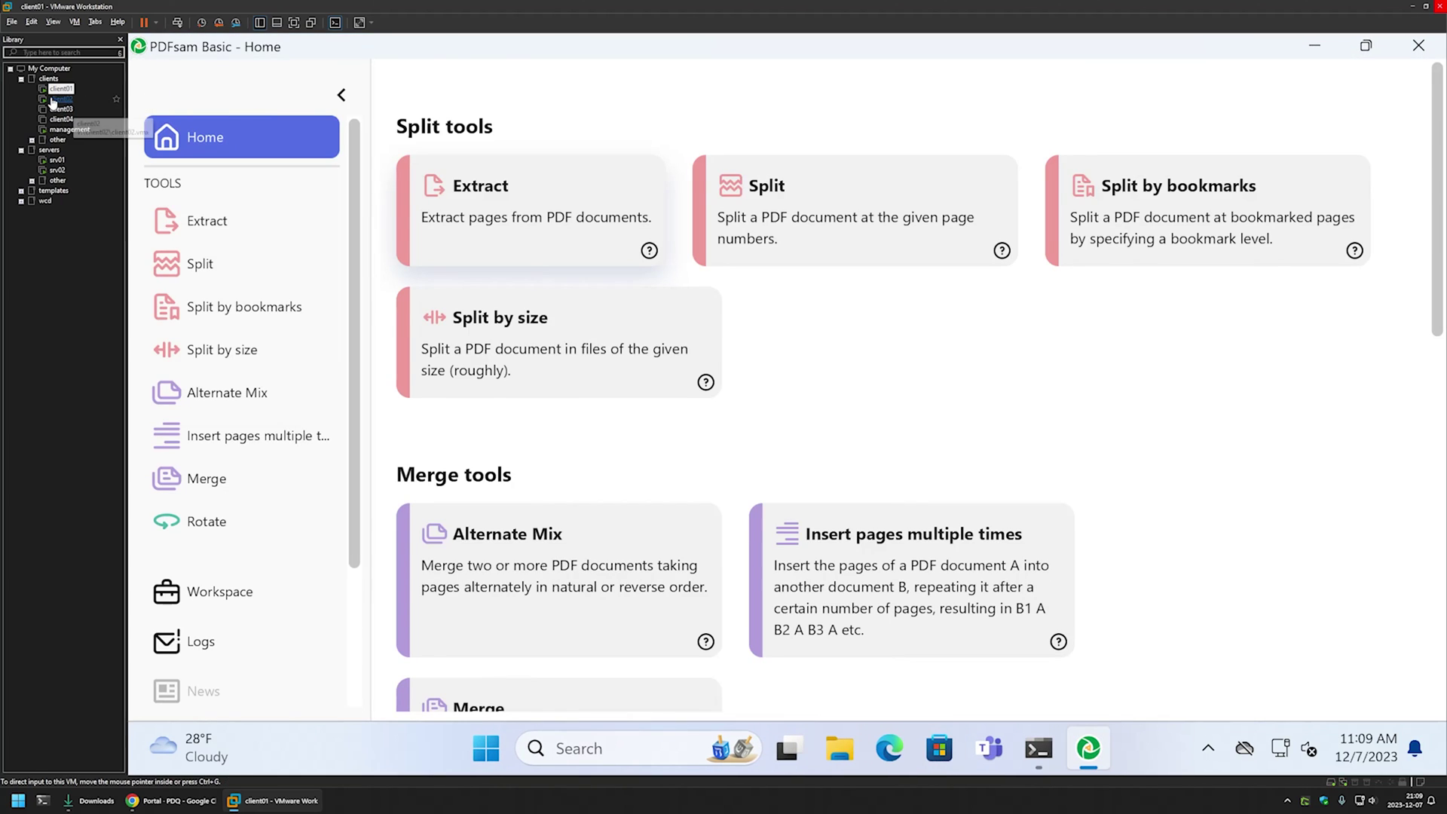
On client02, minimise the Command Prompt and launch PDFsam Basic from the desktop.
left_click(59, 99)
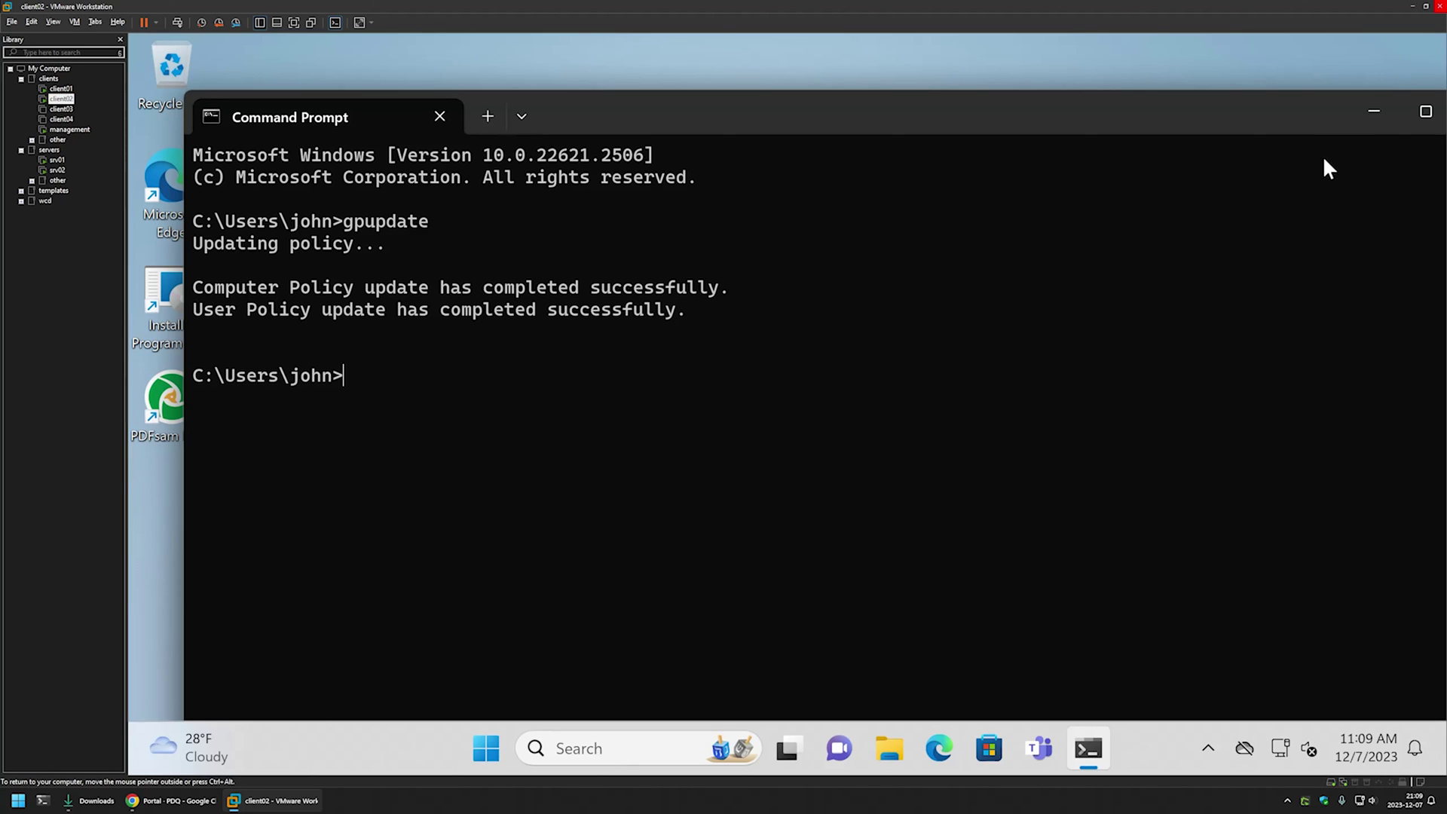
left_click(1374, 111)
double_click(170, 399)
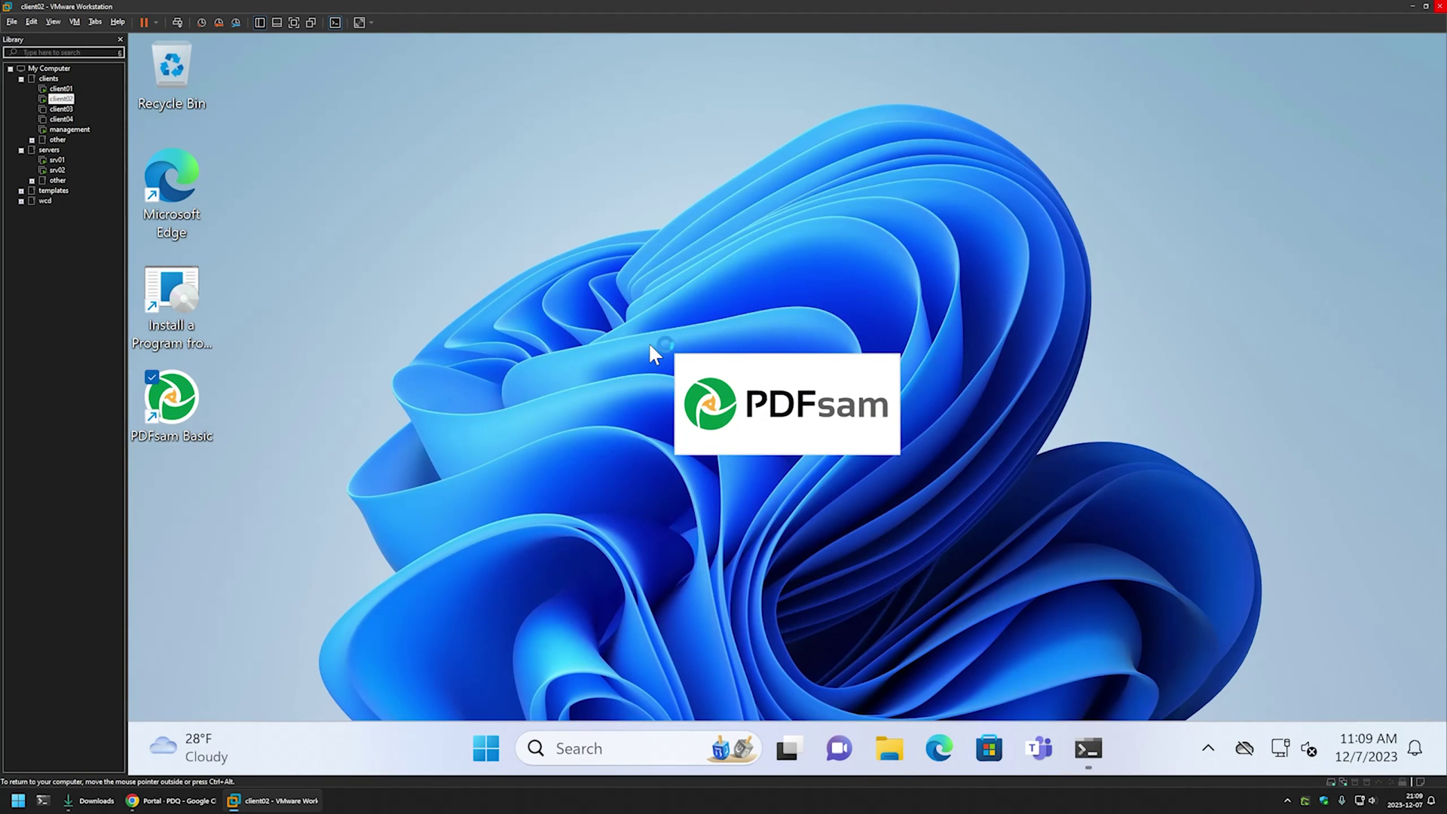